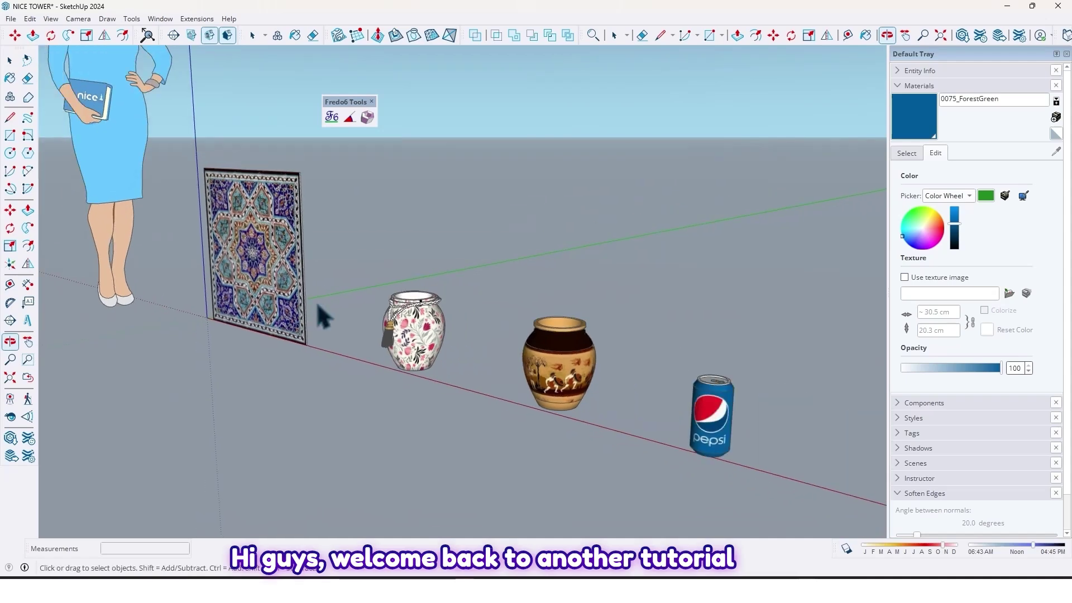
Examine the finished textured panel, the two decorated vases and the soda can from several angles and distances
scroll(365, 287, up, 3)
scroll(367, 289, down, 3)
scroll(367, 290, down, 2)
middle_drag(367, 290, 418, 339)
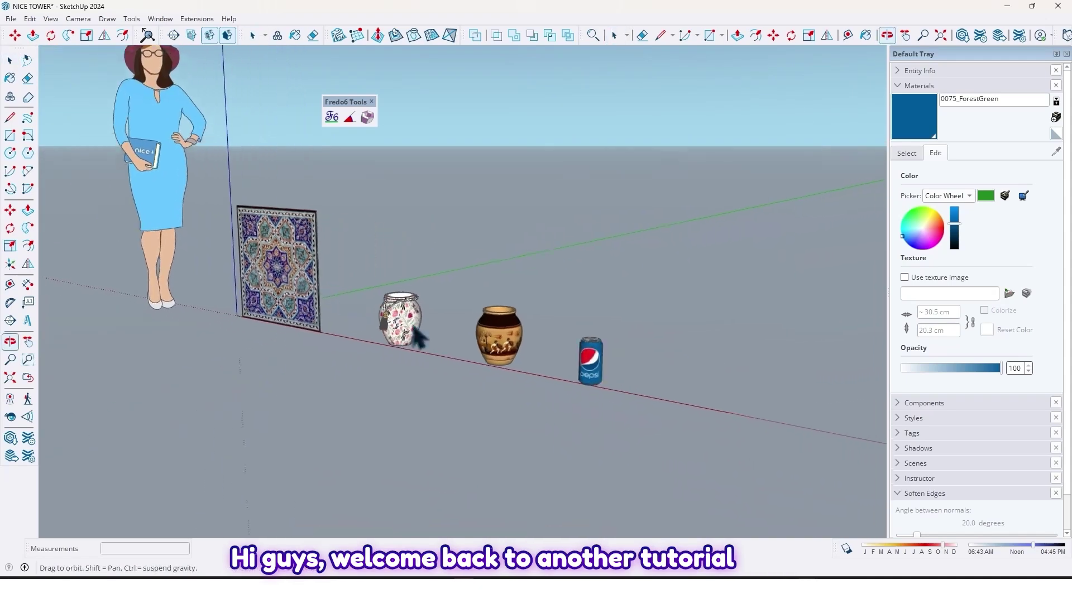
scroll(480, 335, up, 6)
middle_drag(491, 334, 258, 282)
drag(258, 281, 668, 289)
middle_drag(667, 289, 731, 313)
scroll(678, 312, down, 3)
middle_drag(468, 385, 495, 347)
scroll(341, 313, up, 3)
middle_drag(342, 313, 437, 323)
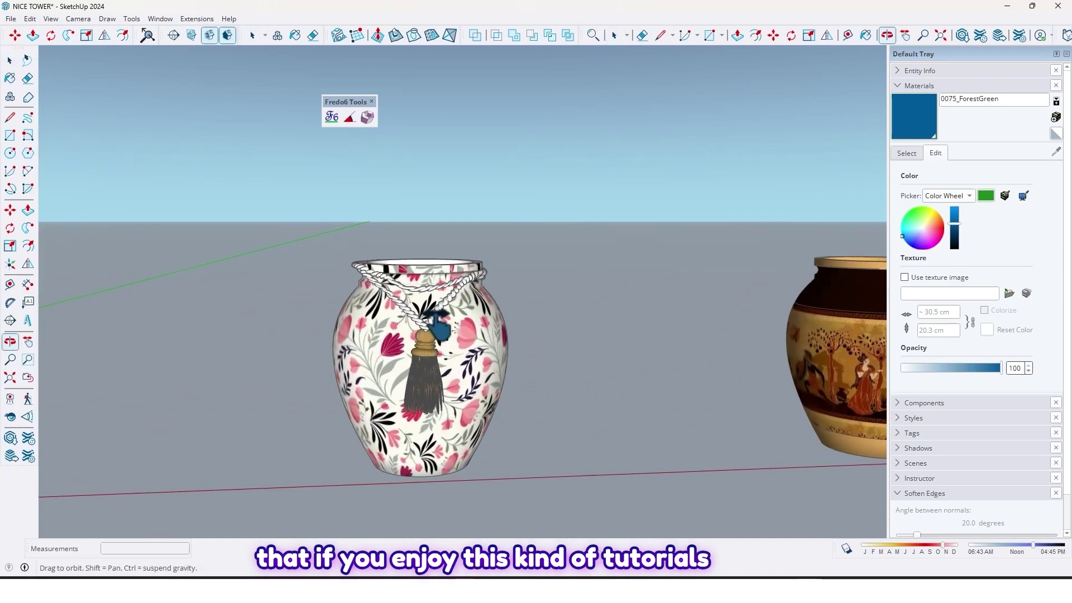
scroll(436, 318, down, 4)
scroll(341, 352, down, 1)
shift+middle_drag(272, 357, 335, 270)
scroll(342, 355, up, 3)
scroll(346, 284, down, 3)
scroll(371, 350, down, 5)
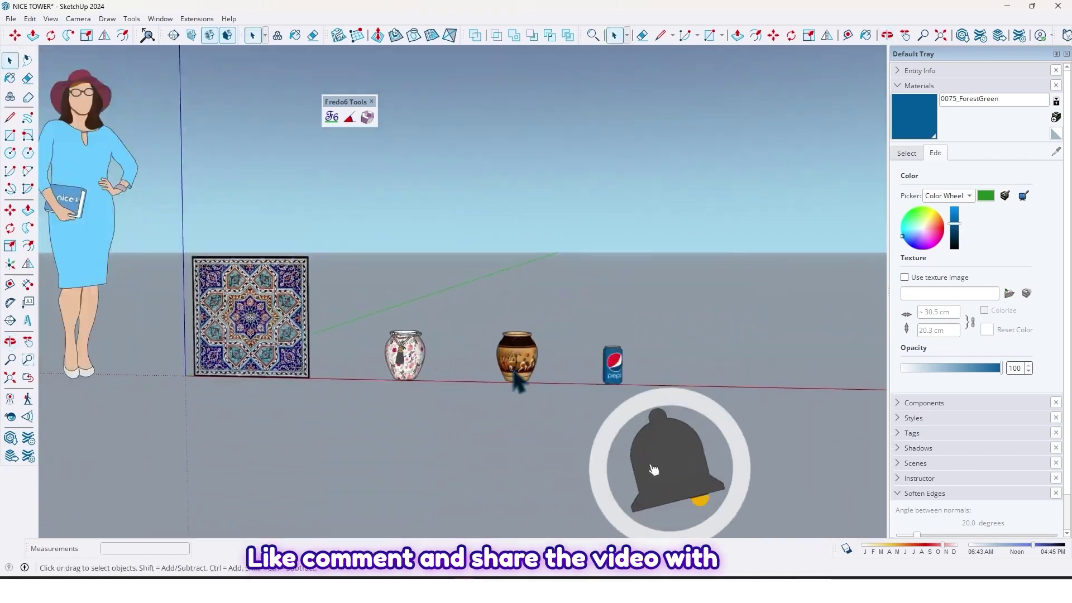
middle_drag(517, 378, 483, 390)
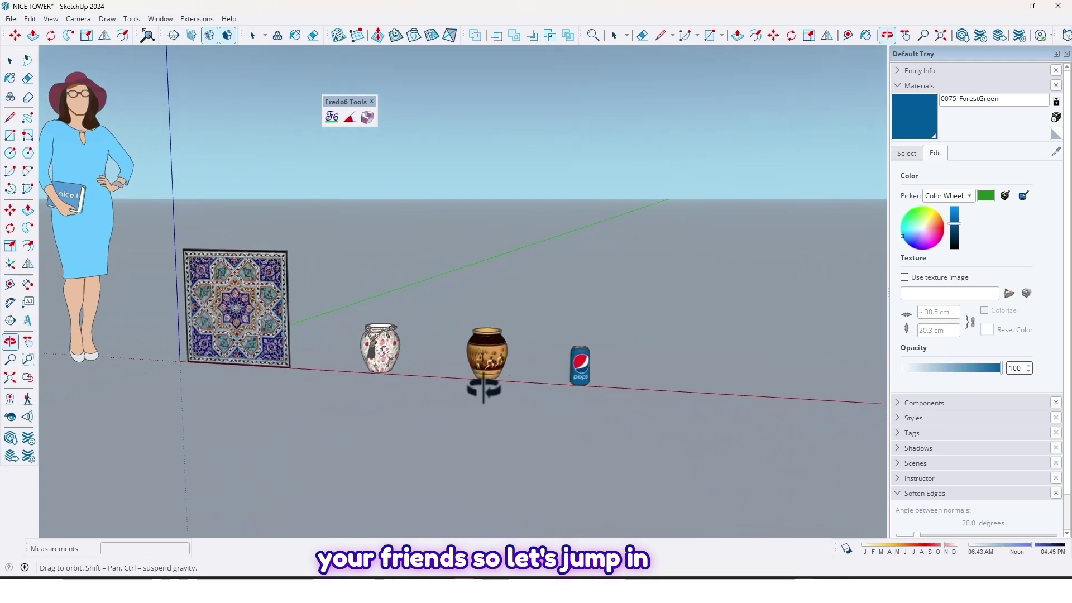
scroll(568, 383, up, 4)
scroll(568, 383, up, 3)
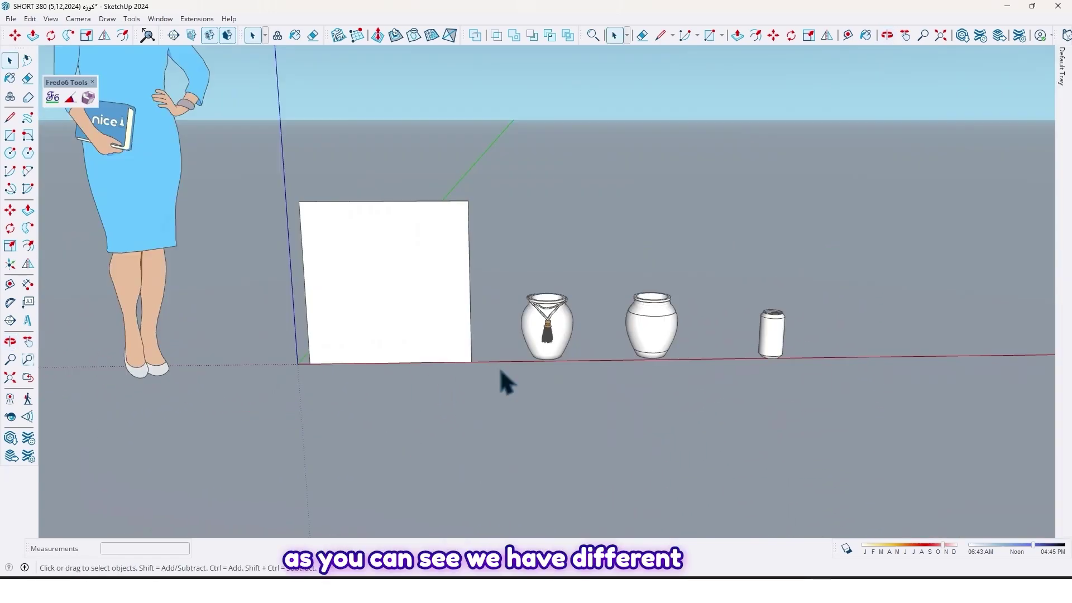
Select the untextured flat panel's face and the tasselled vase's body to examine their flat and oval surfaces
scroll(426, 263, up, 2)
mouse_move(426, 263)
middle_down()
mouse_move(156, 239)
mouse_move(438, 287)
mouse_move(507, 359)
mouse_move(547, 337)
mouse_move(390, 330)
mouse_move(563, 327)
mouse_move(421, 251)
middle_up()
scroll(562, 326, down, 2)
click(493, 391)
scroll(450, 268, up, 2)
click(437, 249)
scroll(448, 251, down, 2)
shift+middle_drag(545, 313, 442, 287)
scroll(507, 310, up, 3)
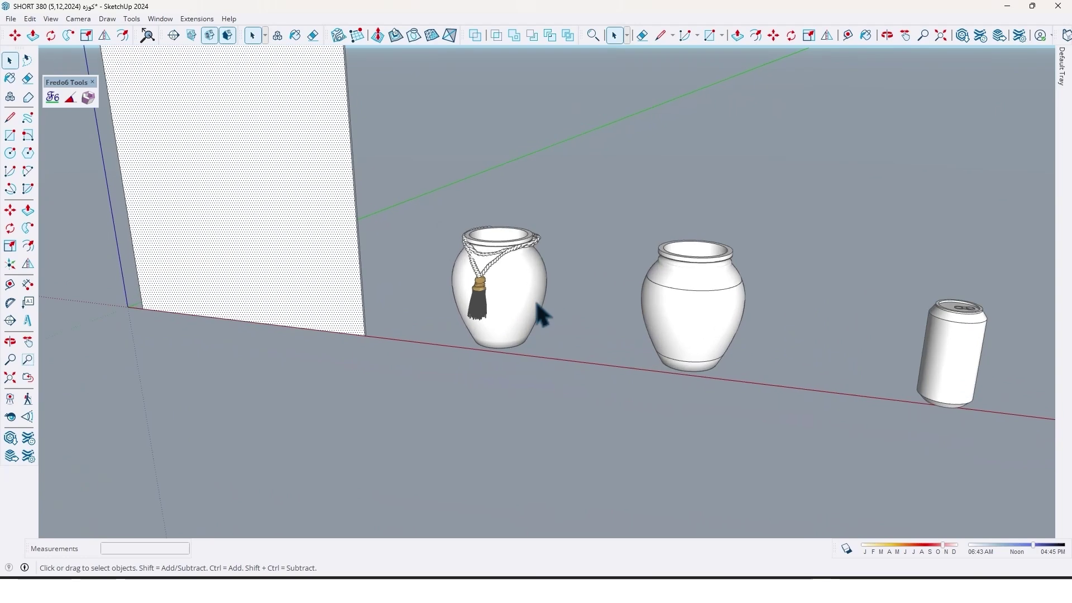
middle_drag(538, 306, 497, 298)
scroll(497, 298, up, 2)
click(508, 279)
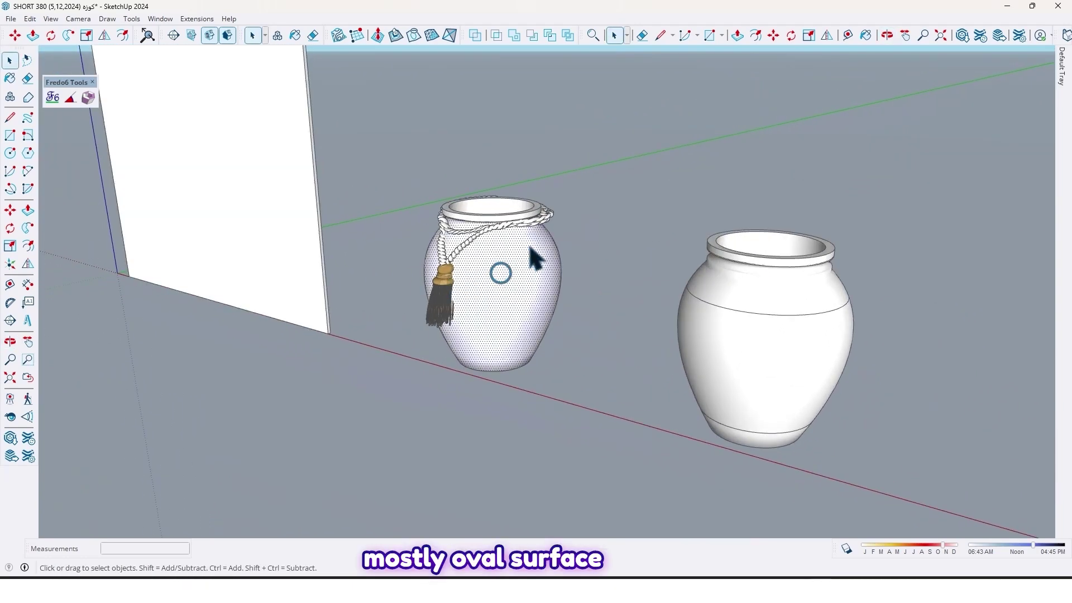
Select the plain can's body to examine its cylindrical surface, and review the whole row of models
scroll(486, 300, down, 5)
middle_drag(567, 359, 511, 321)
scroll(670, 337, up, 2)
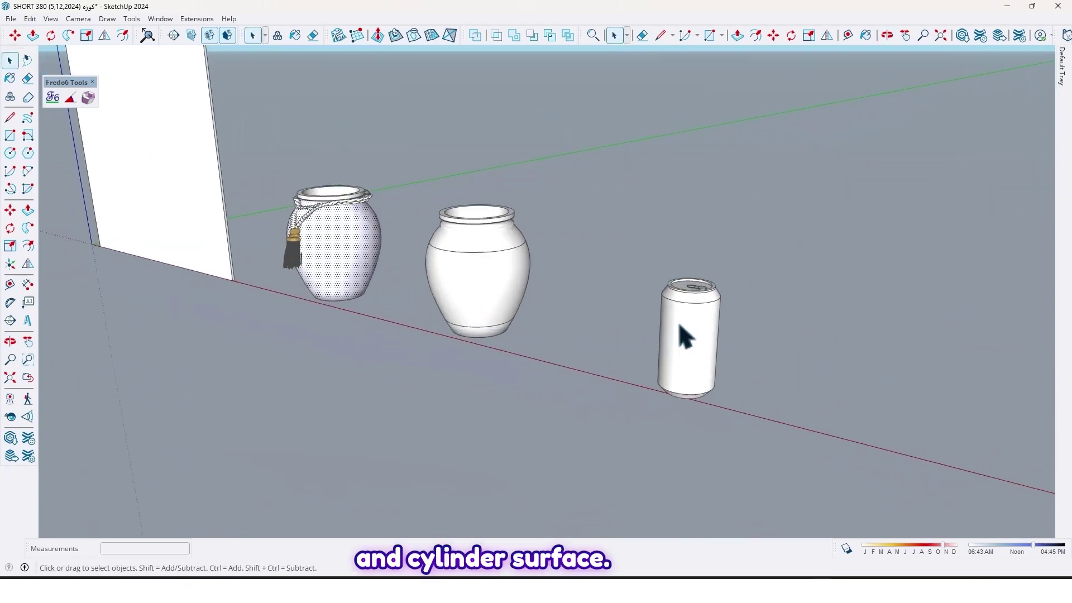
shift+middle_drag(704, 335, 588, 318)
scroll(599, 320, up, 3)
click(605, 307)
scroll(532, 315, down, 4)
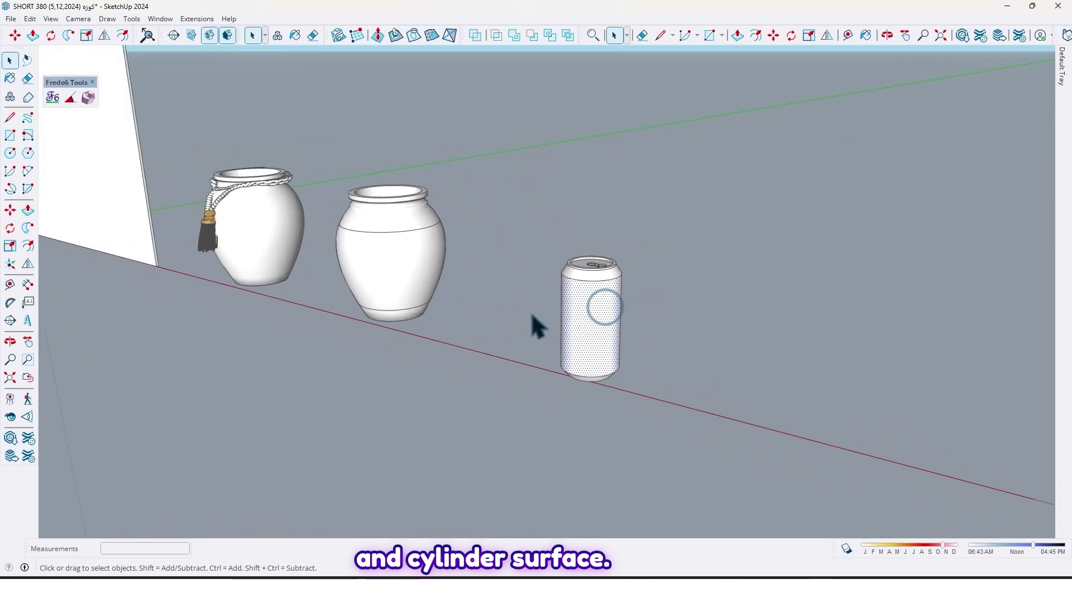
shift+middle_drag(495, 313, 698, 334)
scroll(522, 335, down, 2)
middle_drag(522, 335, 701, 287)
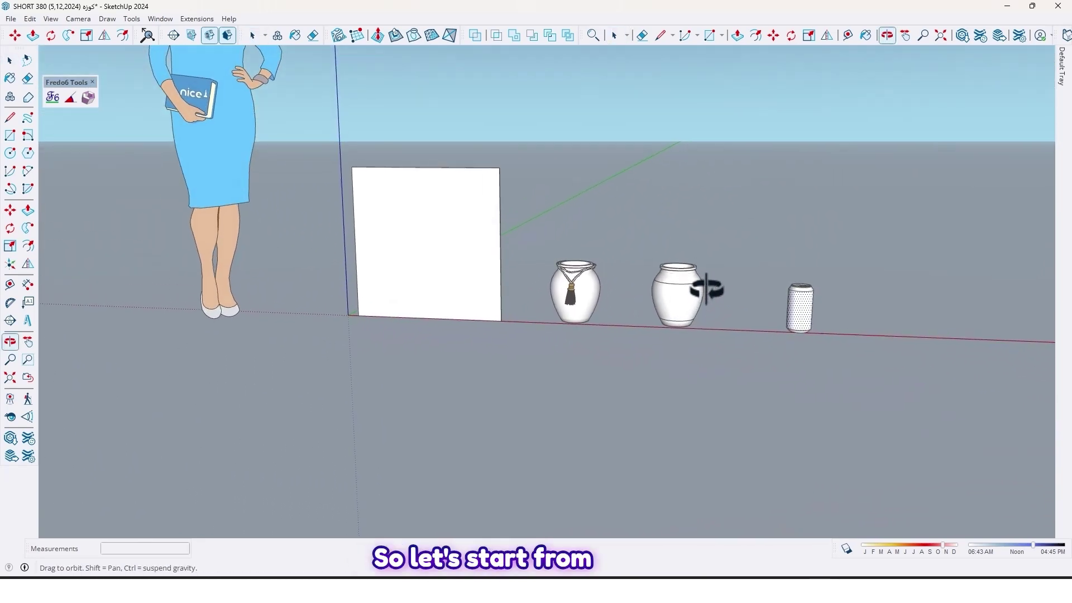
Import the square tile picture 428503c91d92ccda51b02b546ed476cc from the Texture folder, used as an image
scroll(440, 235, up, 4)
middle_drag(492, 229, 483, 262)
scroll(464, 240, up, 1)
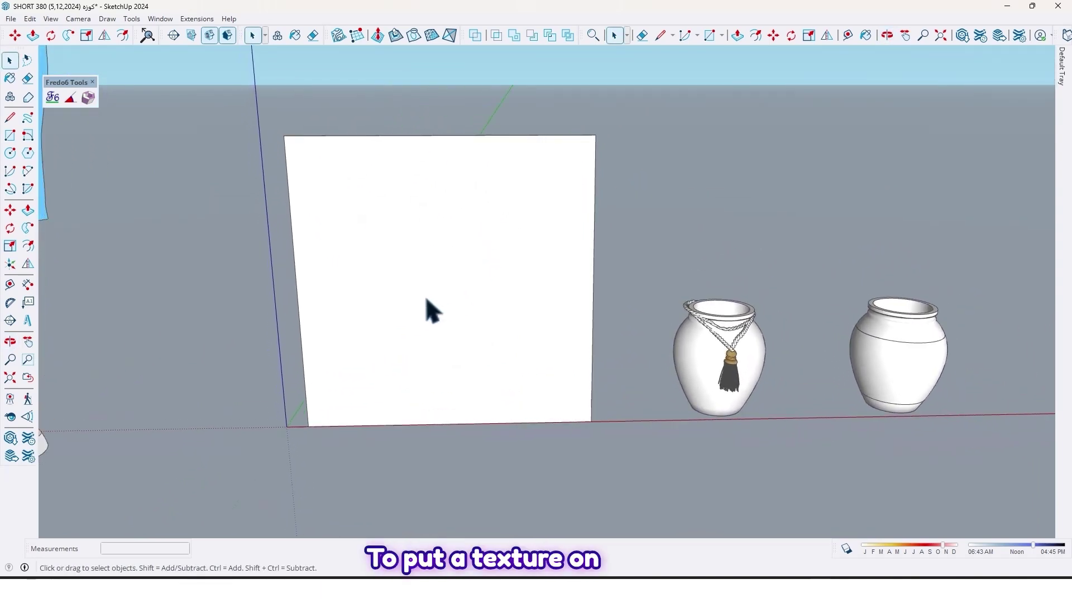
middle_drag(478, 304, 453, 179)
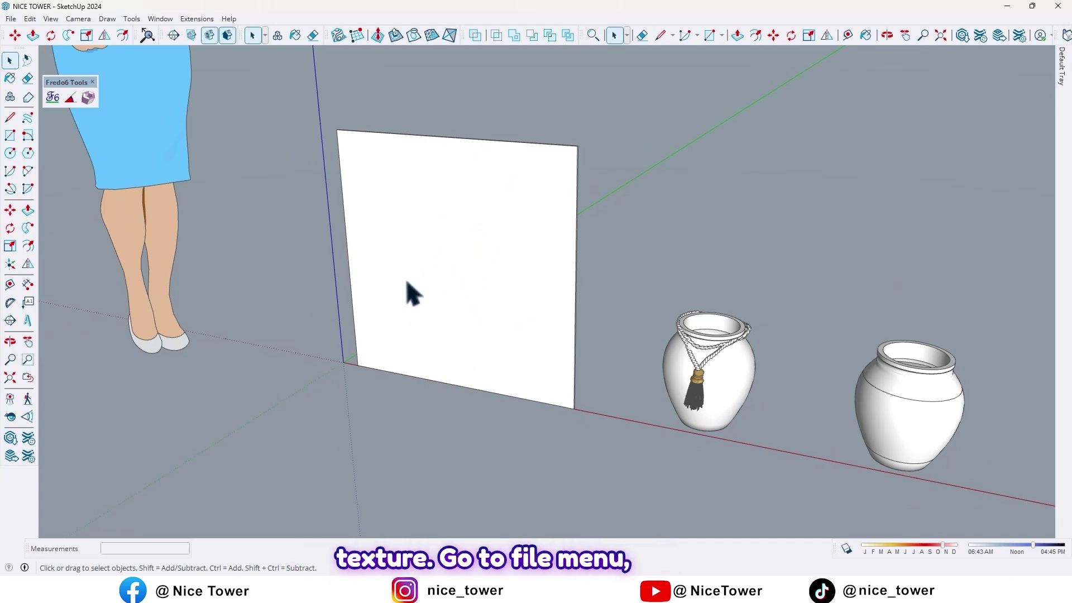
click(11, 19)
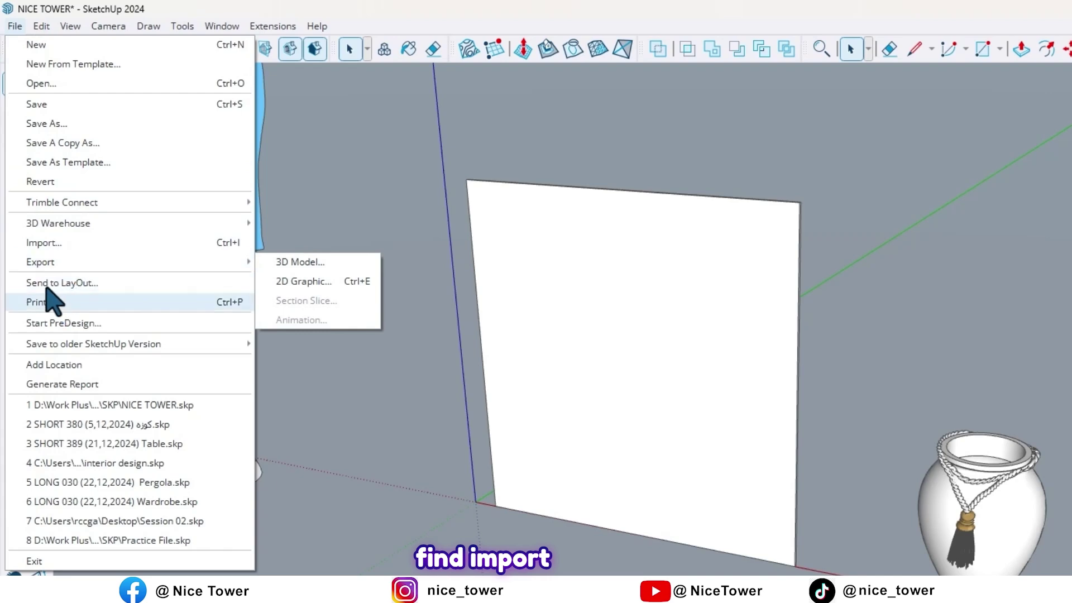
click(131, 243)
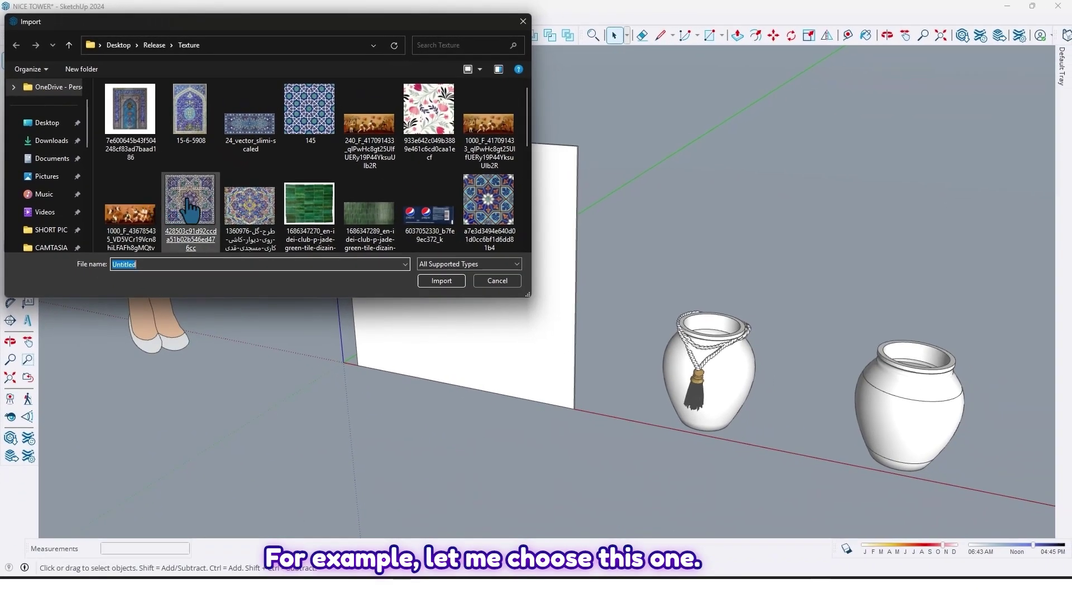
click(268, 276)
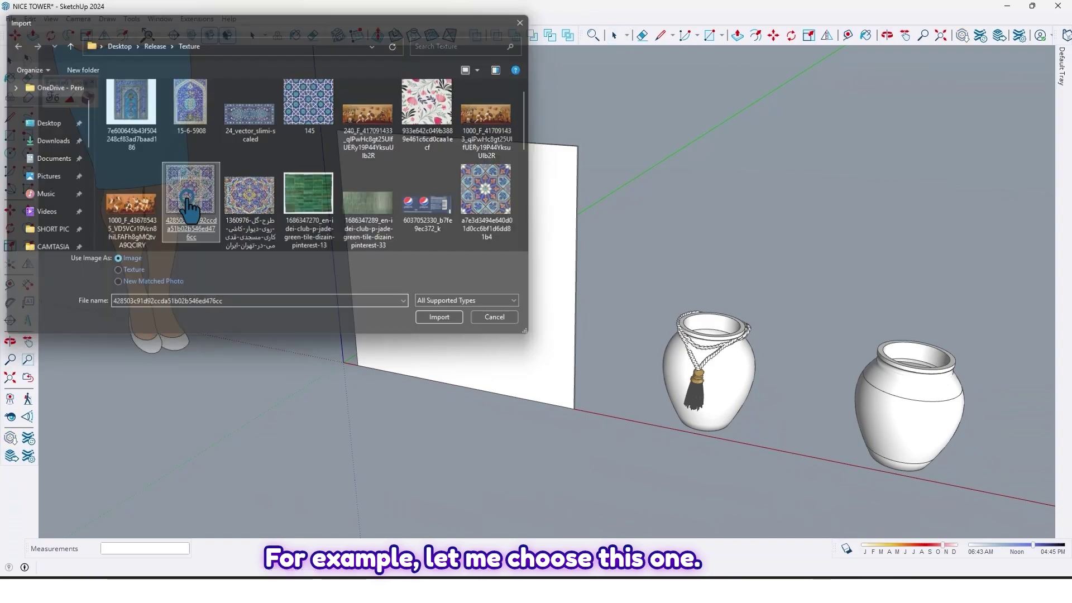
double_click(190, 207)
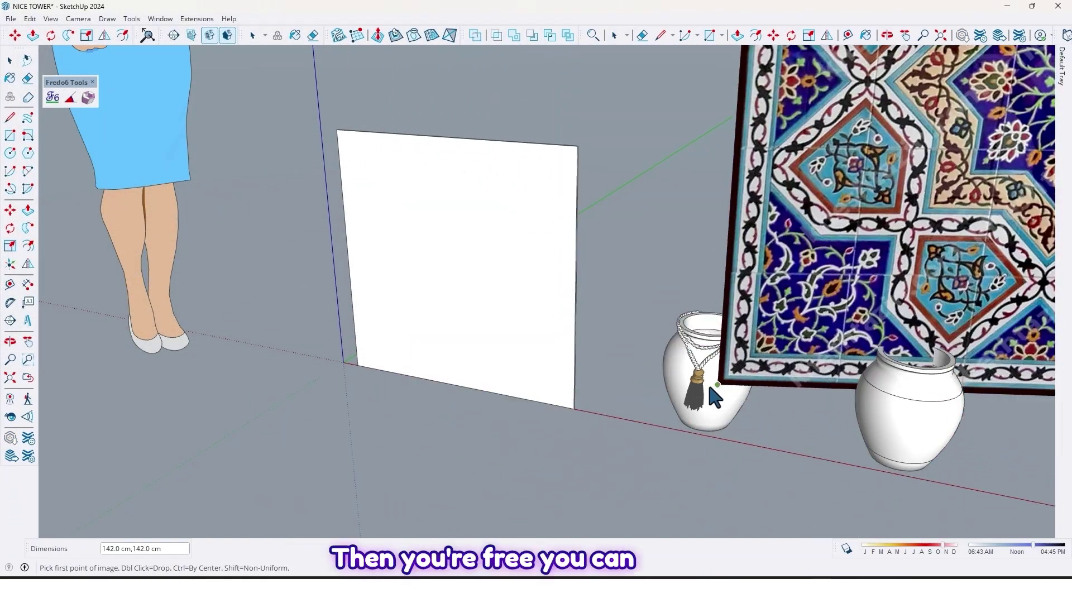
Place the tile image on the flat panel, from its lower-left front corner to its upper-right corner
double_click(601, 359)
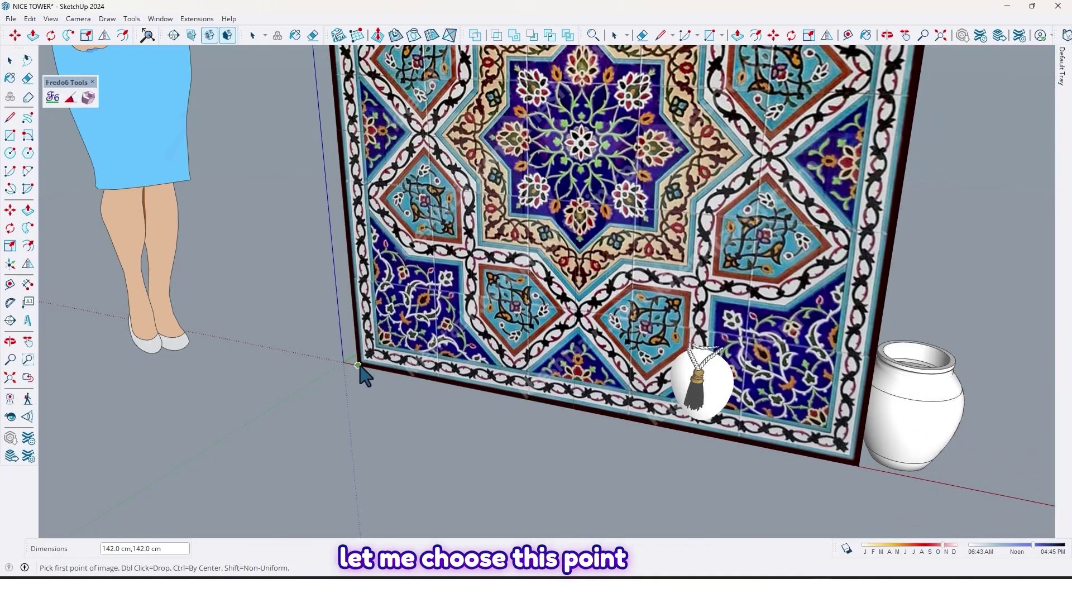
click(358, 366)
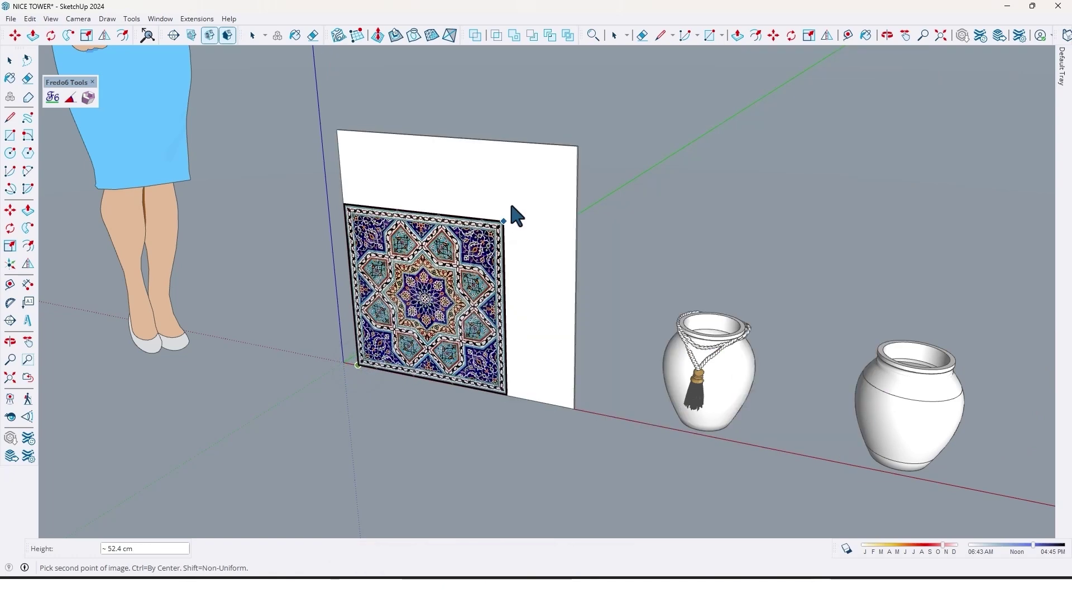
click(577, 146)
Move the tile image about 26.1 cm straight out in front of the flat panel
scroll(486, 238, down, 3)
middle_drag(513, 237, 467, 289)
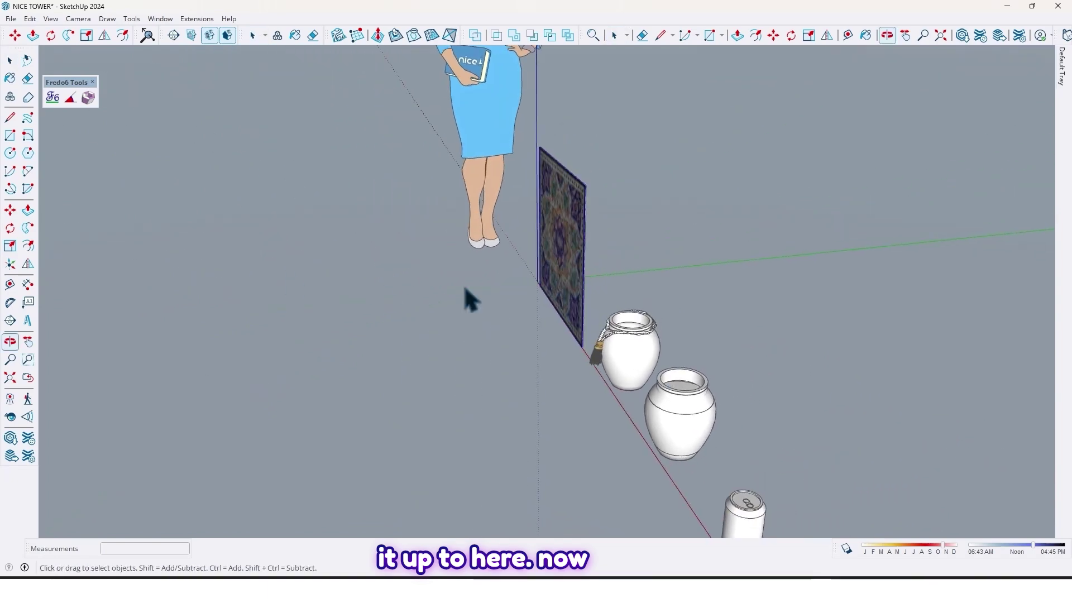
scroll(588, 230, up, 3)
middle_drag(544, 242, 731, 221)
scroll(474, 246, down, 2)
shift+middle_drag(483, 301, 512, 273)
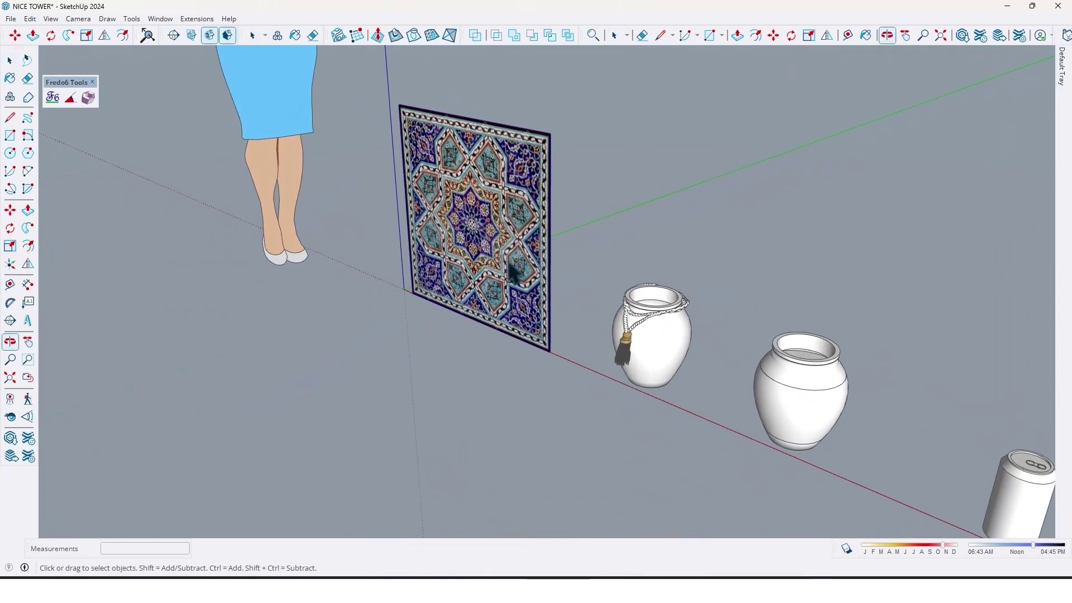
scroll(501, 235, up, 2)
shift+middle_drag(501, 229, 454, 222)
scroll(506, 207, down, 2)
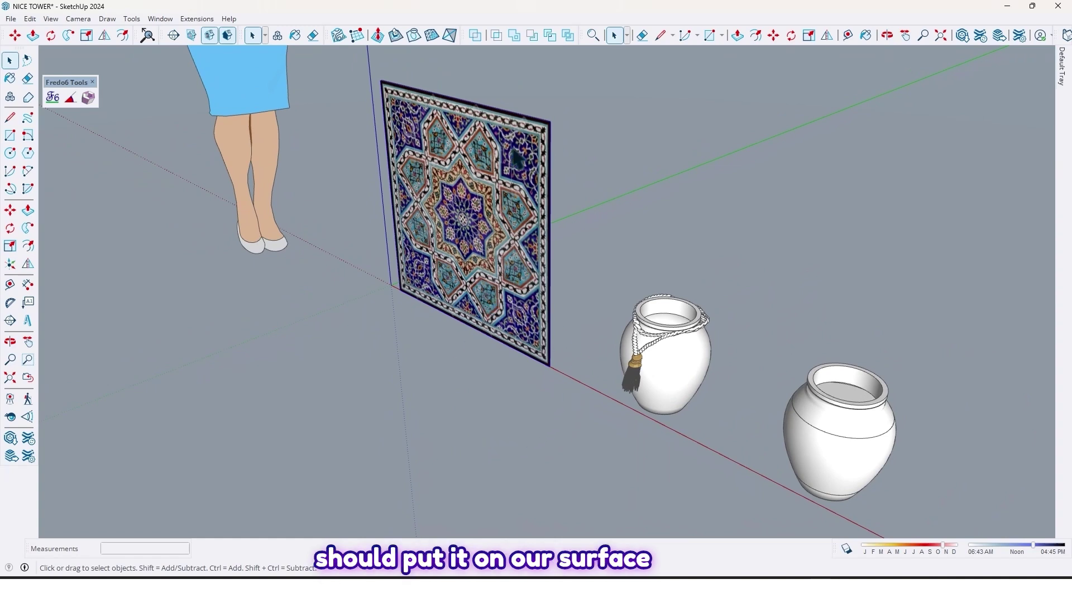
key(m)
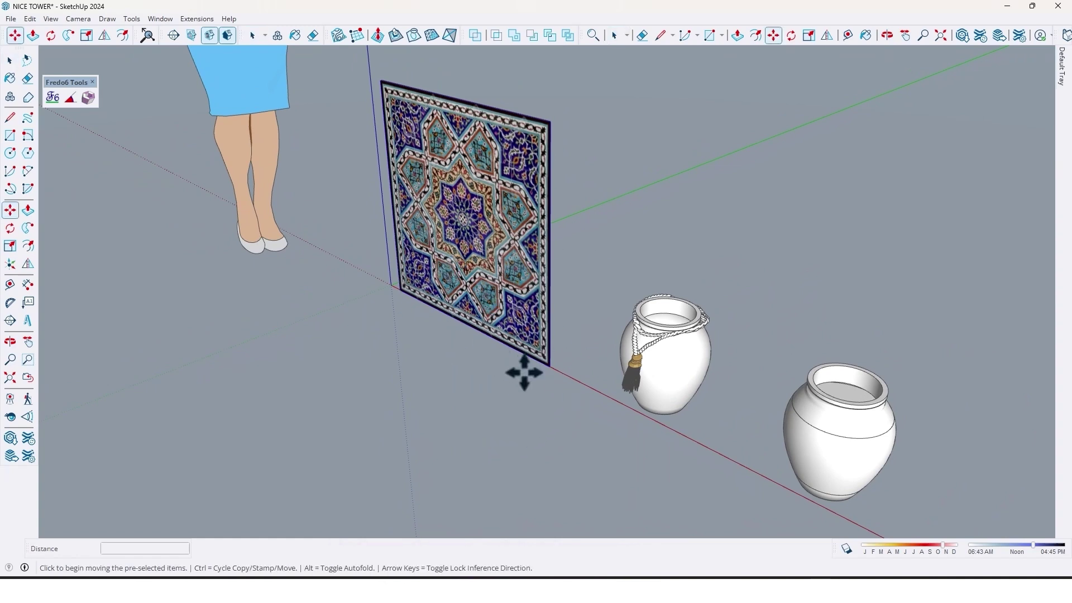
key(space)
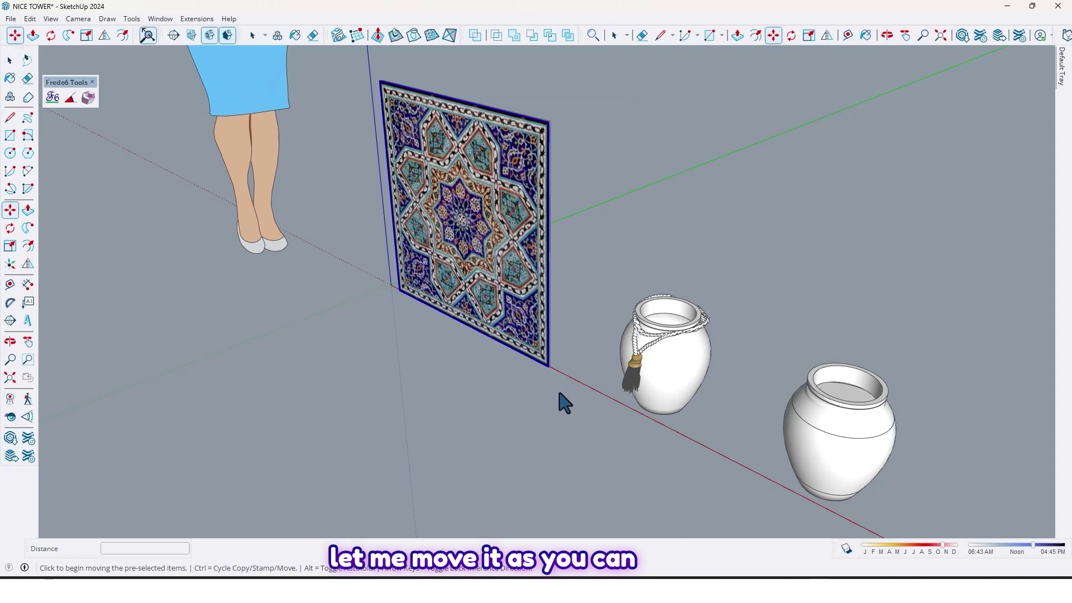
click(560, 394)
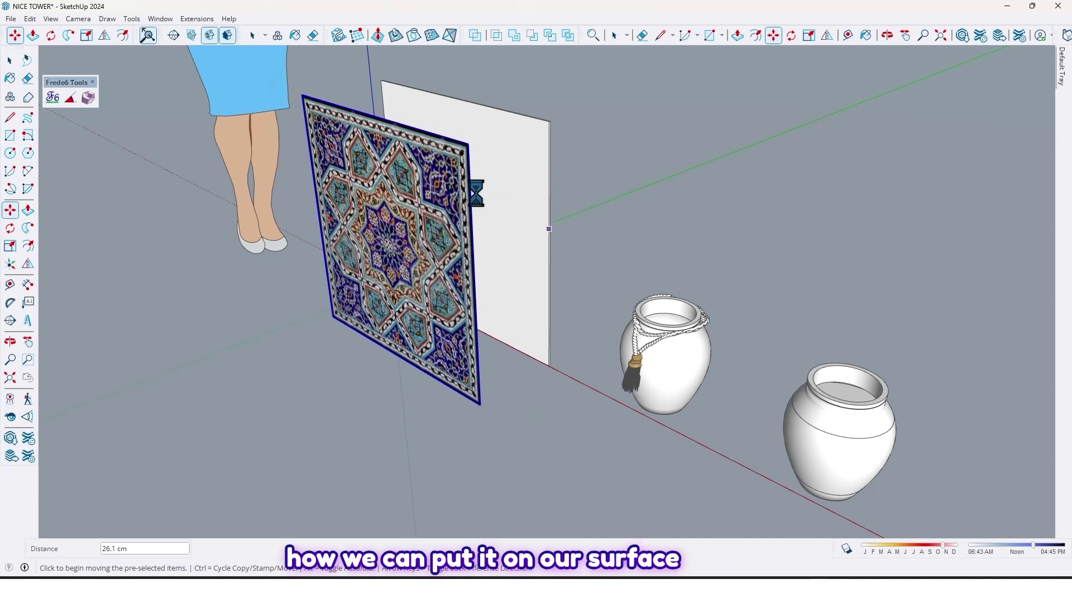
Explode the tile image, sample its texture with the Paint Bucket and paint the flat panel's front face with it
right_click(383, 228)
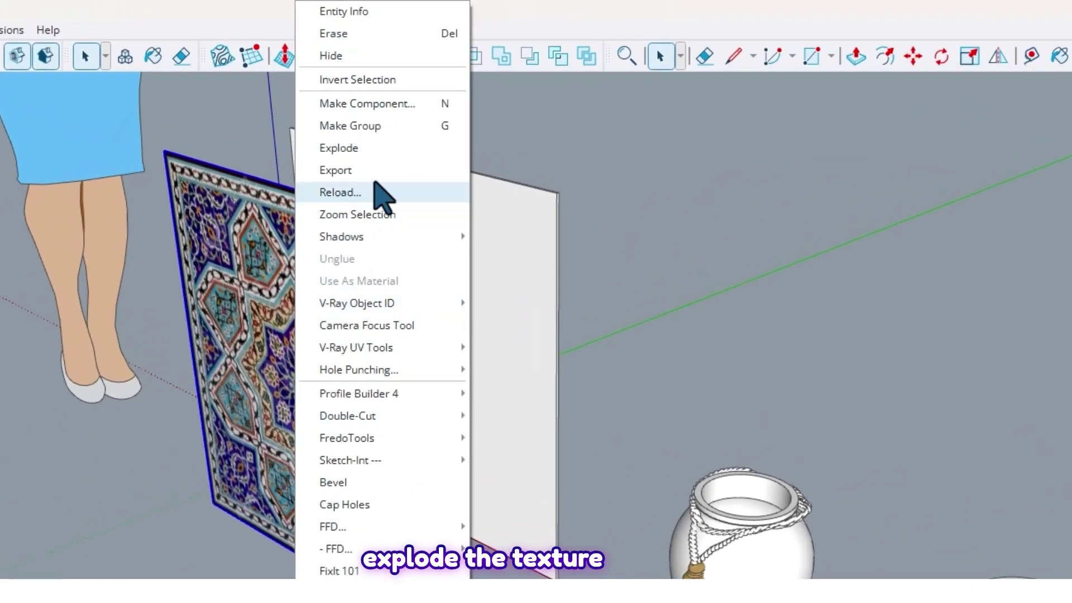
click(337, 148)
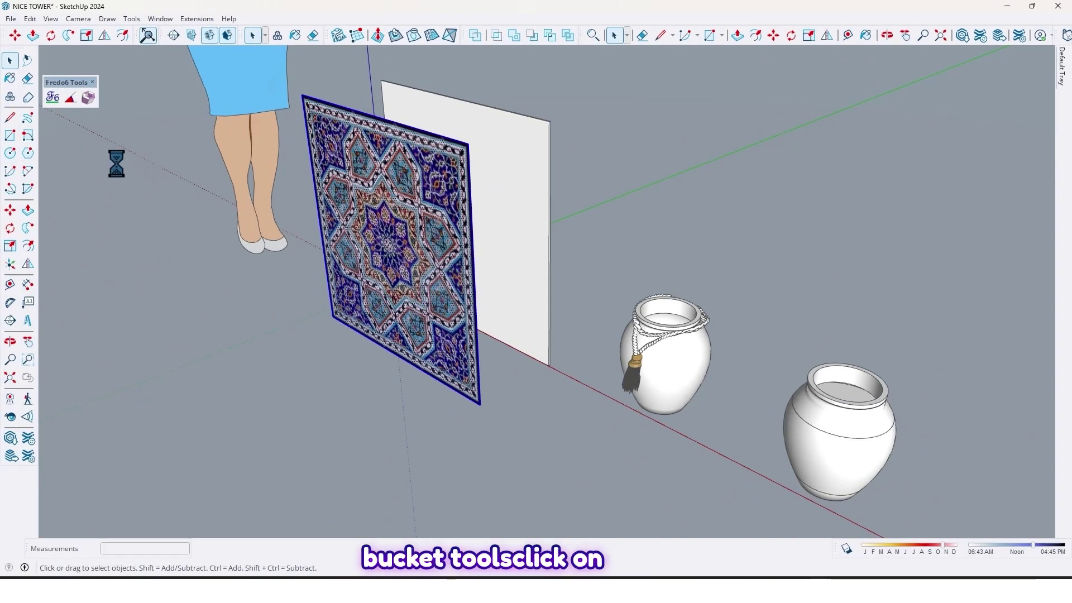
click(10, 78)
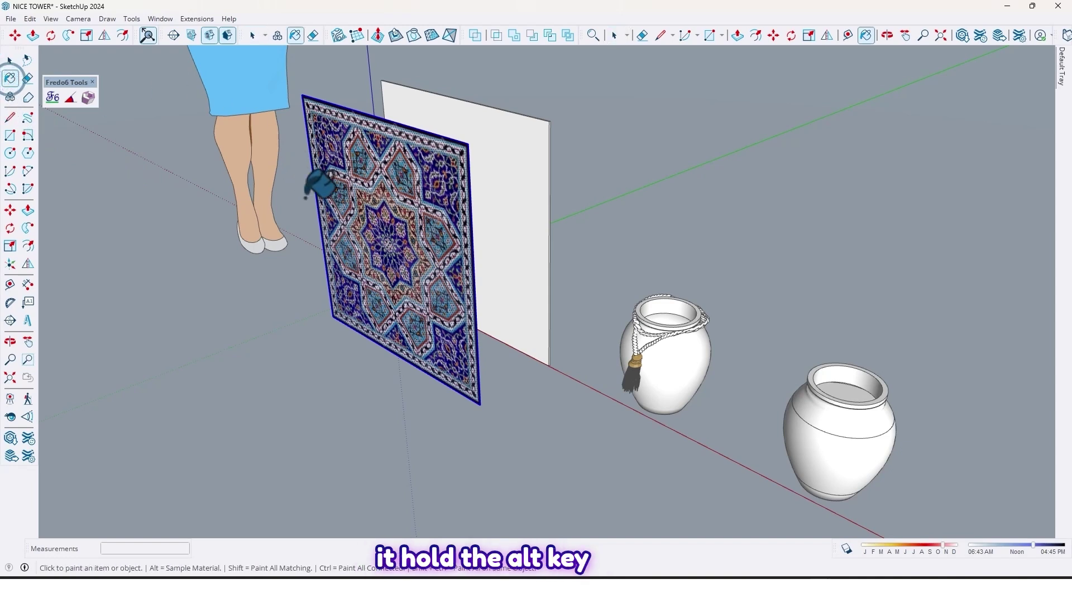
alt+click(357, 244)
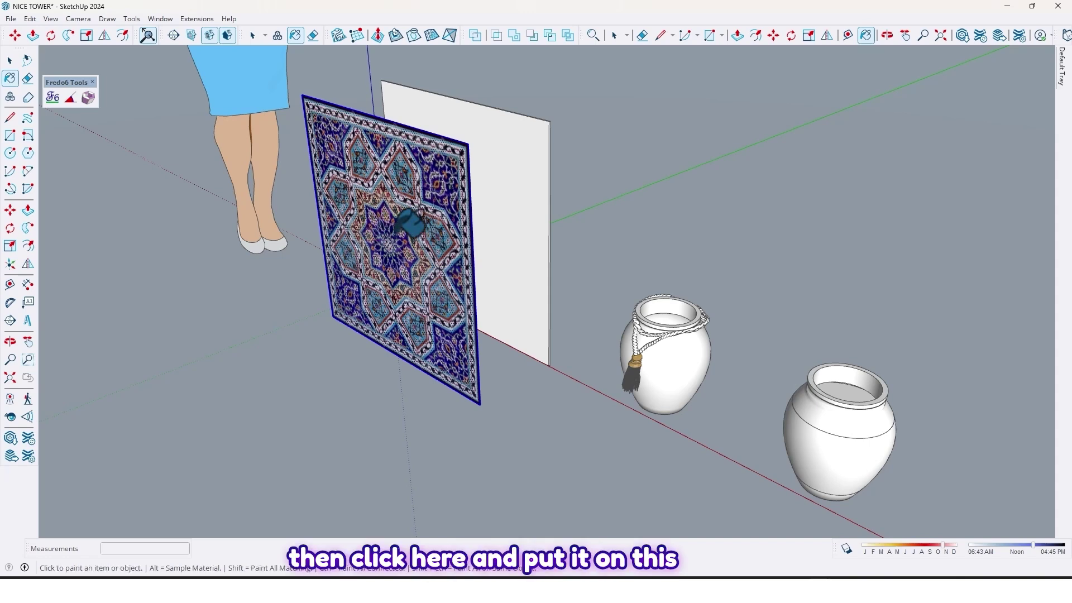
click(504, 196)
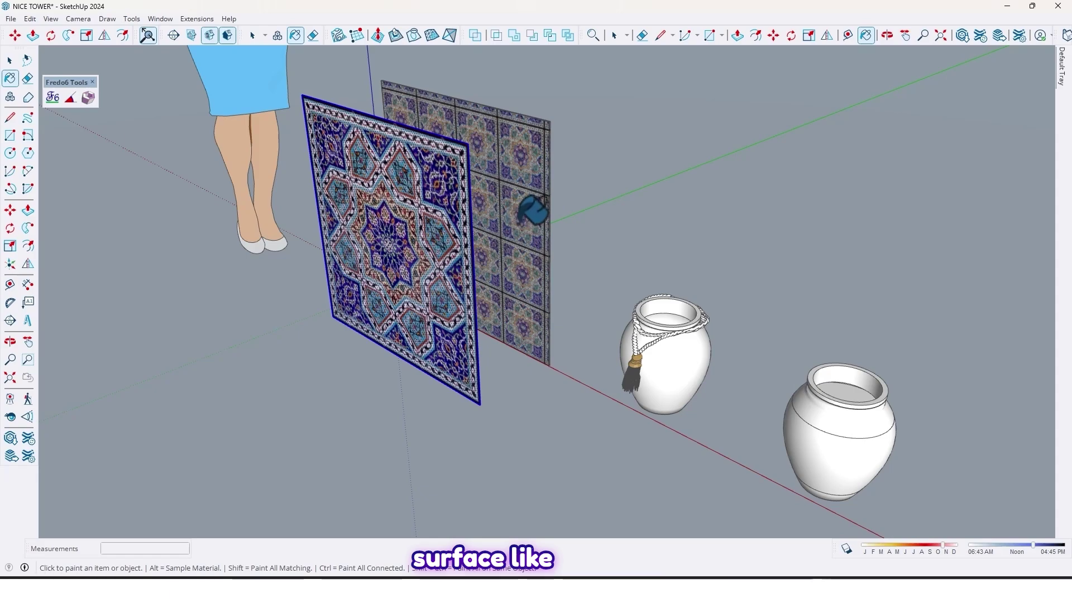
mouse_move(518, 222)
middle_down()
mouse_move(284, 201)
mouse_move(123, 170)
mouse_move(540, 196)
mouse_move(446, 185)
mouse_move(426, 225)
mouse_move(443, 226)
mouse_move(419, 235)
mouse_move(256, 232)
mouse_move(385, 246)
mouse_move(459, 206)
mouse_move(432, 216)
mouse_move(476, 207)
mouse_move(467, 206)
middle_up()
scroll(467, 212, down, 2)
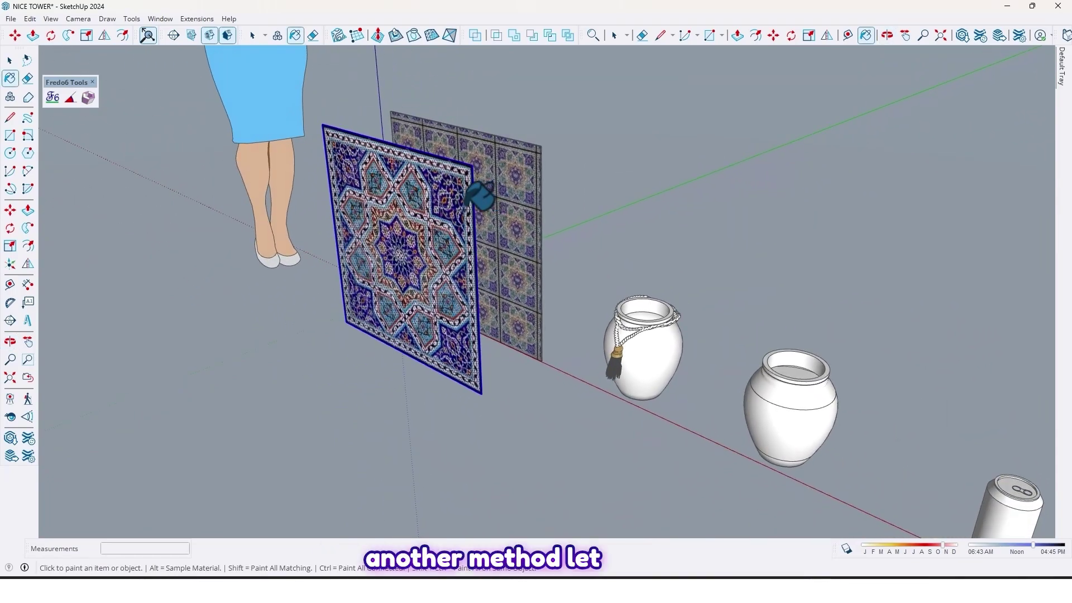
Undo the panel's painting and the tile image's explode, move and import
key(ctrl+z)
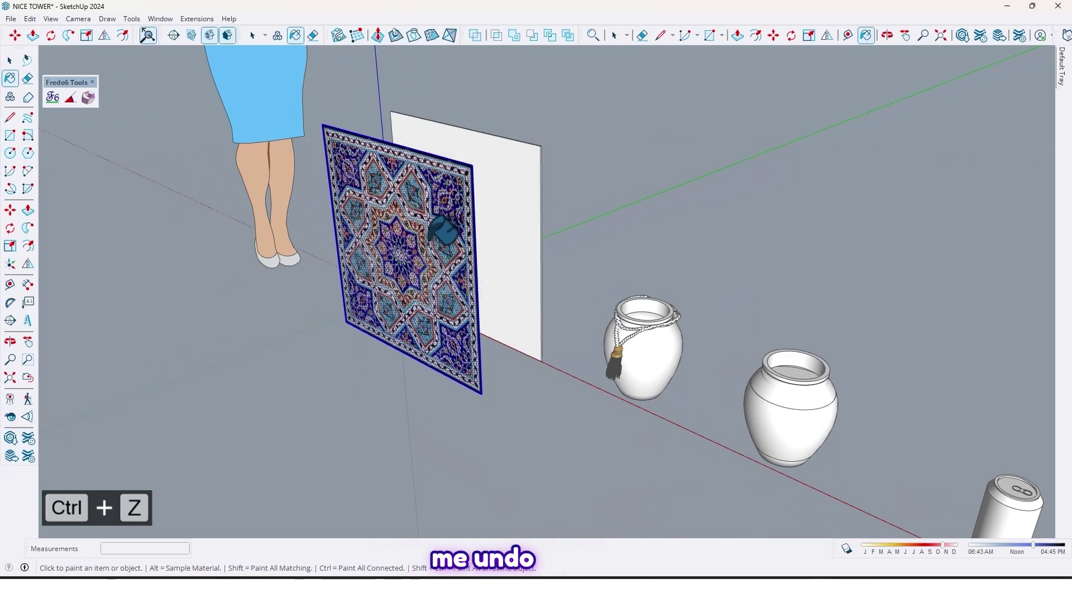
key(ctrl+z)
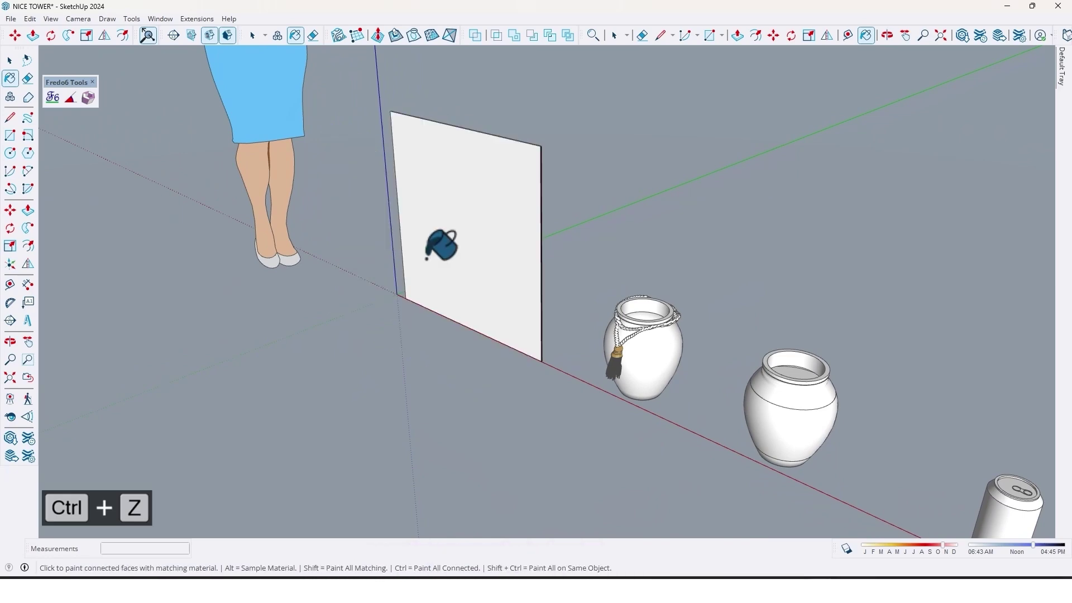
Select the flat panel's front face and paint it with the Maroon colour from the Colors-Named collection
key(space)
middle_drag(517, 223, 541, 215)
scroll(440, 273, up, 2)
middle_drag(463, 263, 421, 307)
click(424, 307)
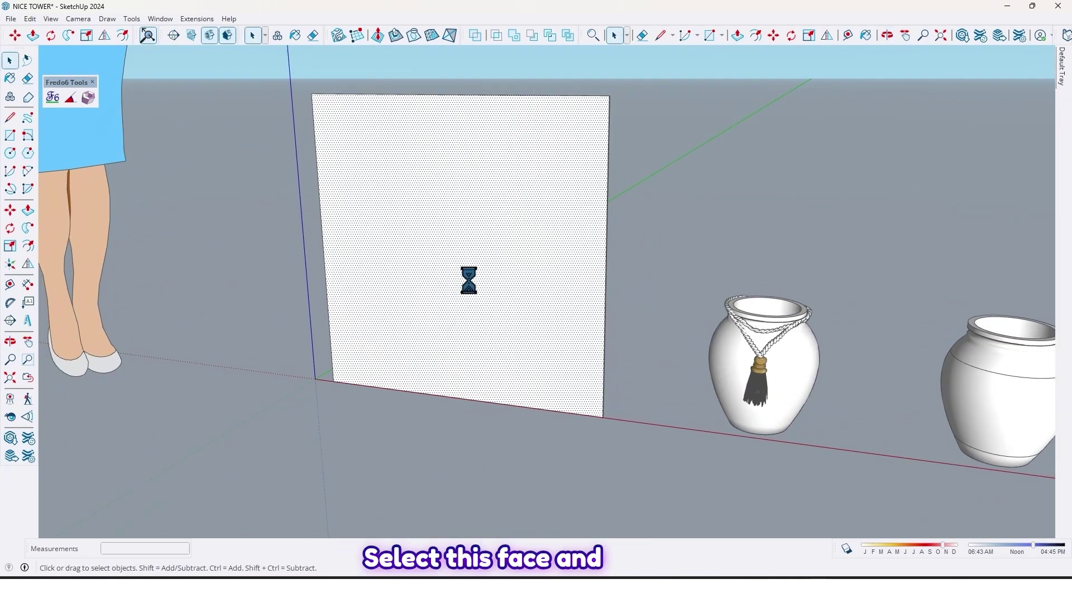
mouse_move(1063, 87)
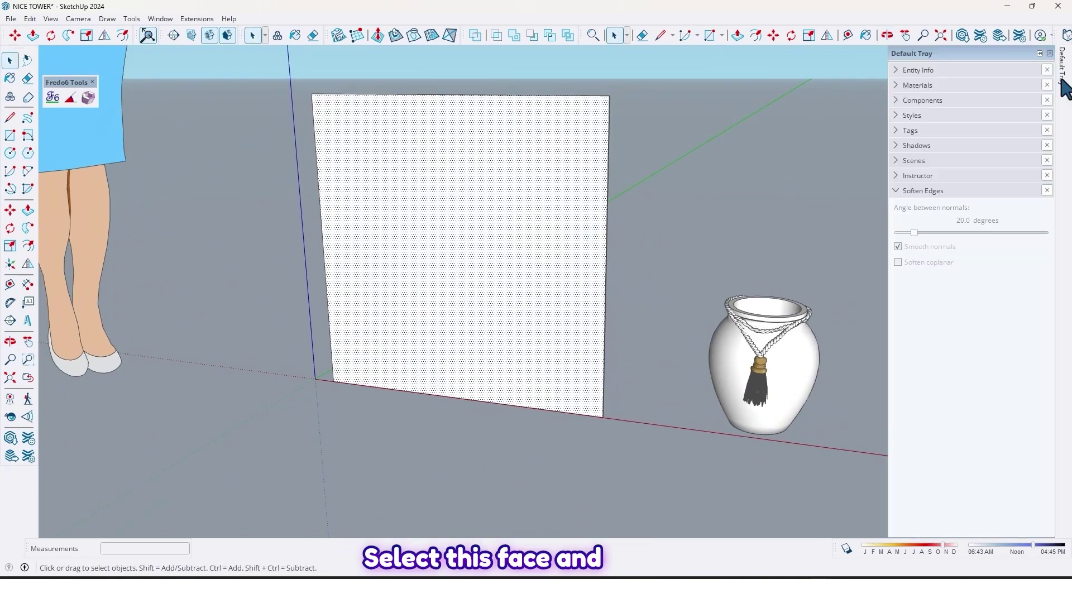
click(1039, 53)
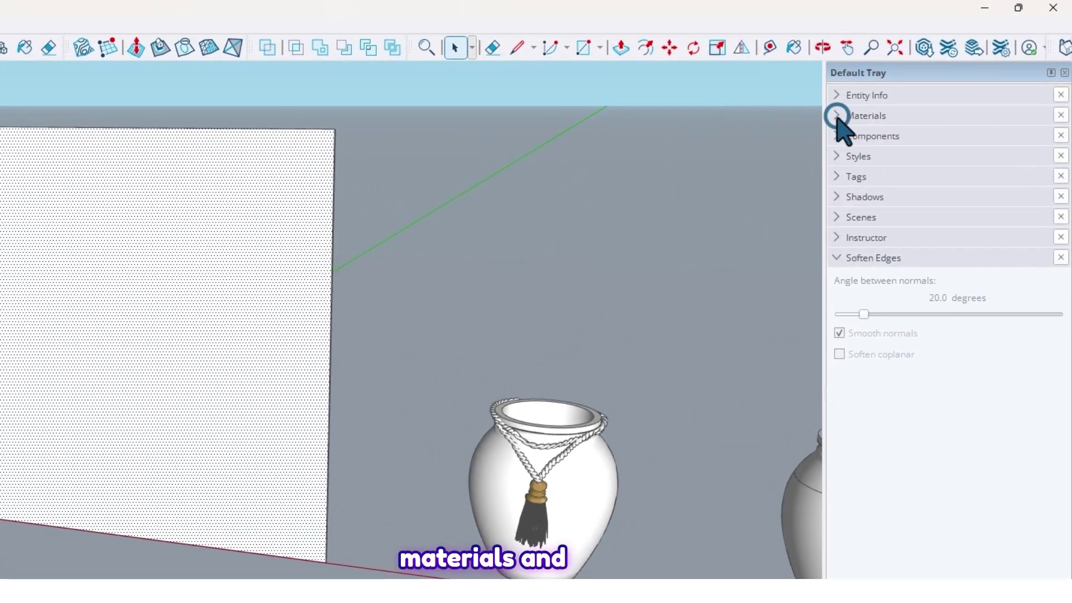
click(837, 116)
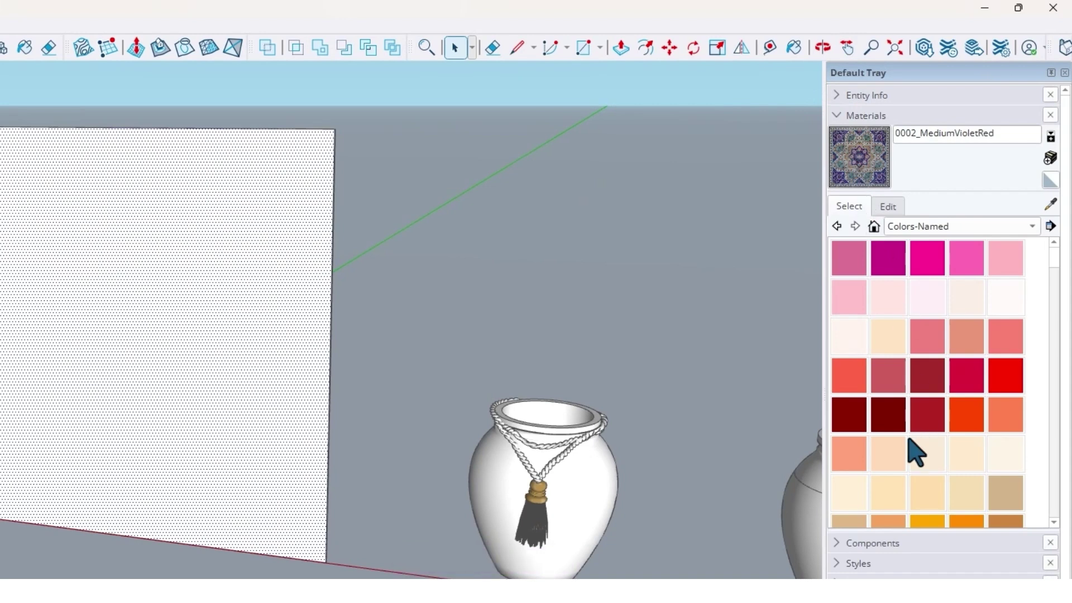
click(926, 414)
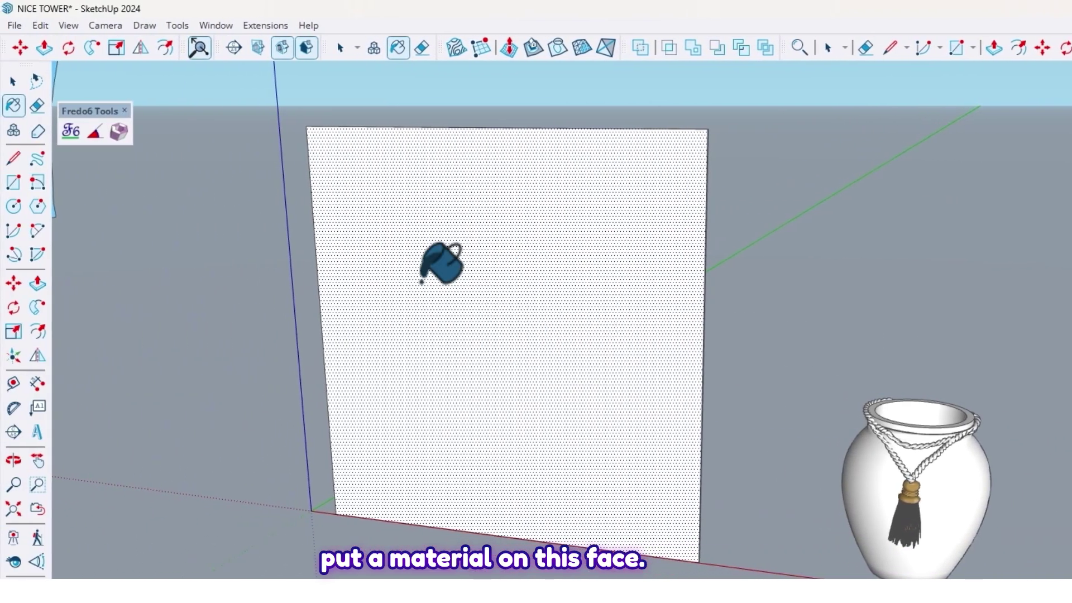
click(483, 331)
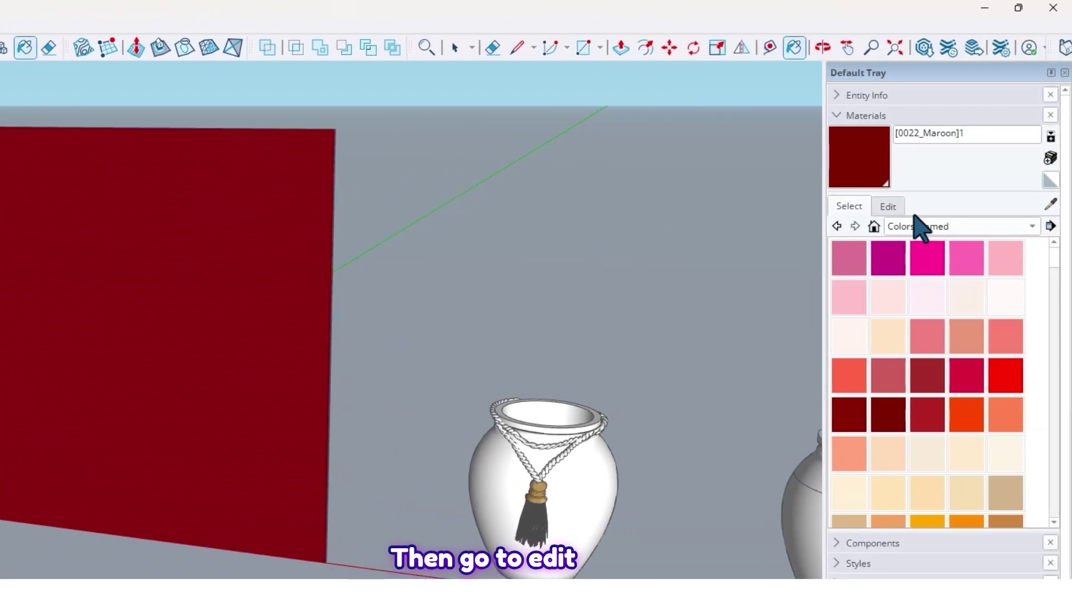
Turn on the texture image for the panel's maroon material and choose the blue star-pattern tile image from the Texture folder
click(888, 206)
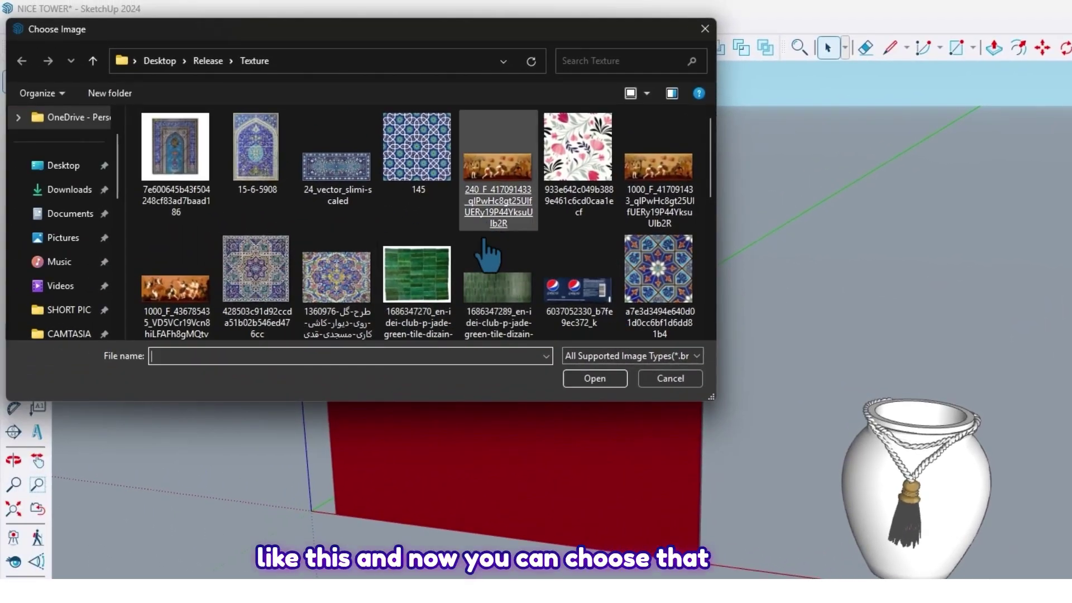
double_click(263, 274)
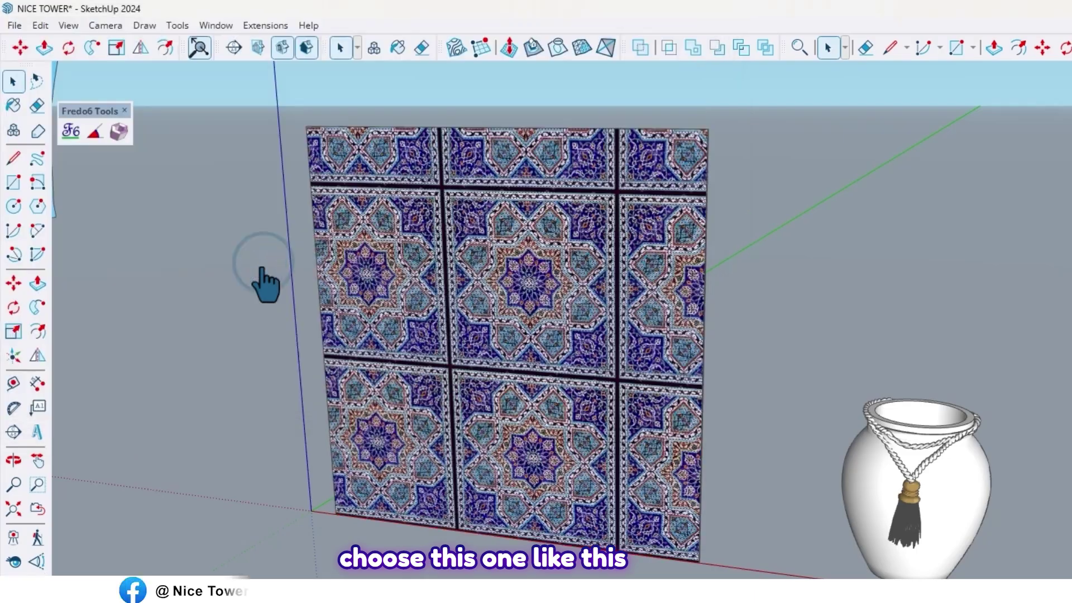
middle_drag(511, 349, 582, 356)
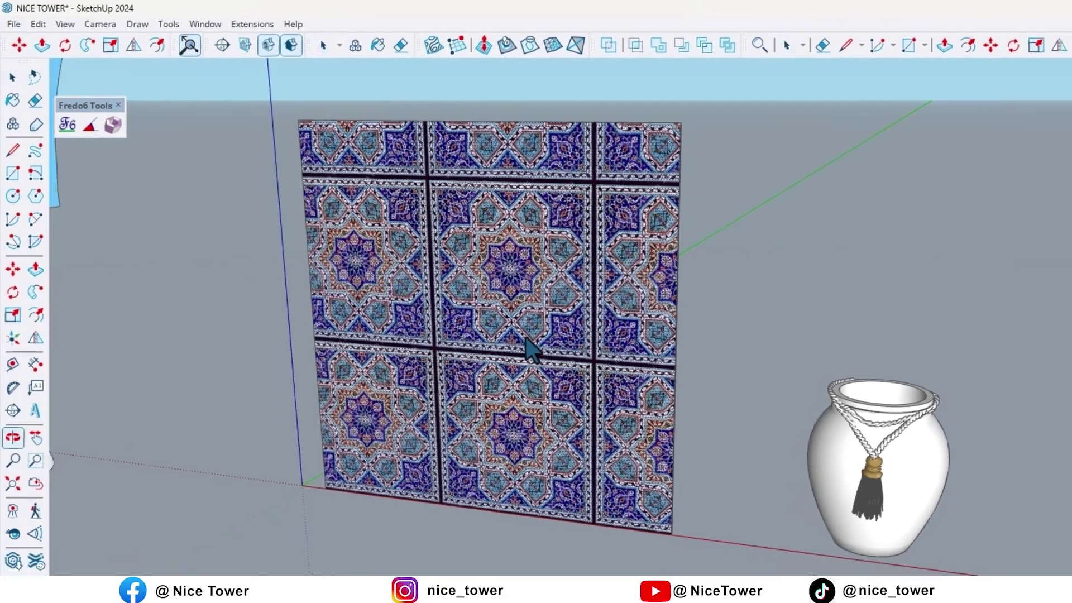
scroll(431, 264, up, 2)
middle_drag(431, 264, 414, 252)
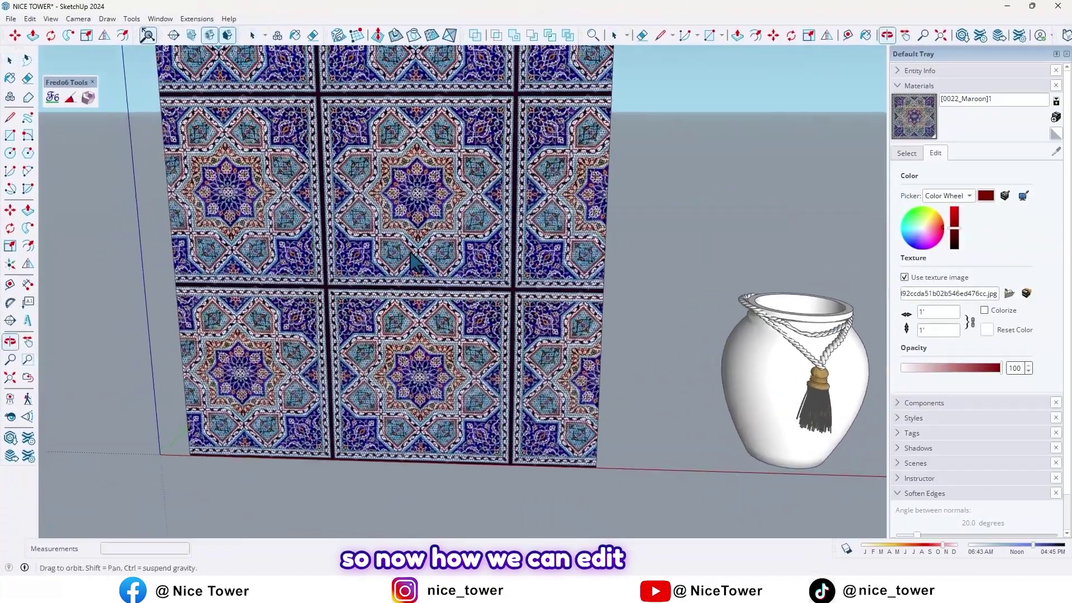
scroll(412, 249, down, 2)
scroll(374, 296, up, 2)
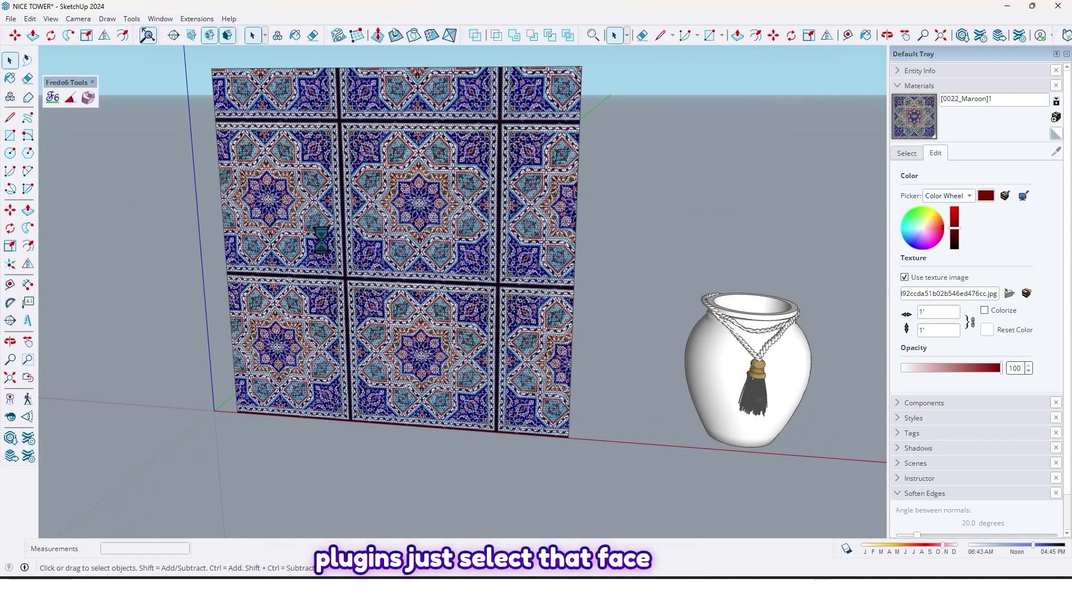
Try positioning the panel's texture by moving its origin to the lower-left corner and scaling one tile to the panel's width
right_click(346, 266)
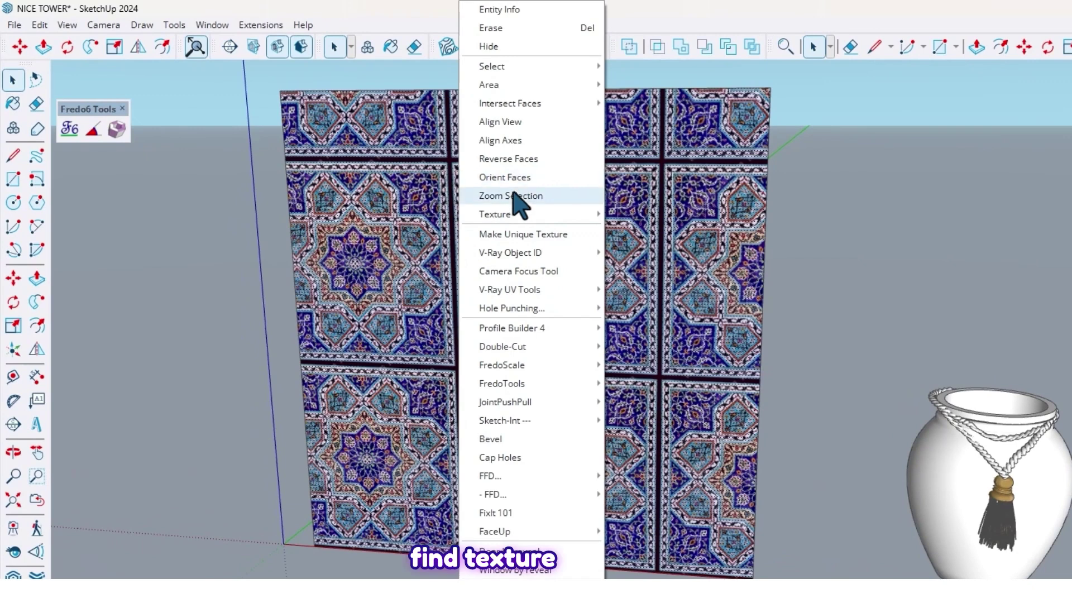
mouse_move(504, 215)
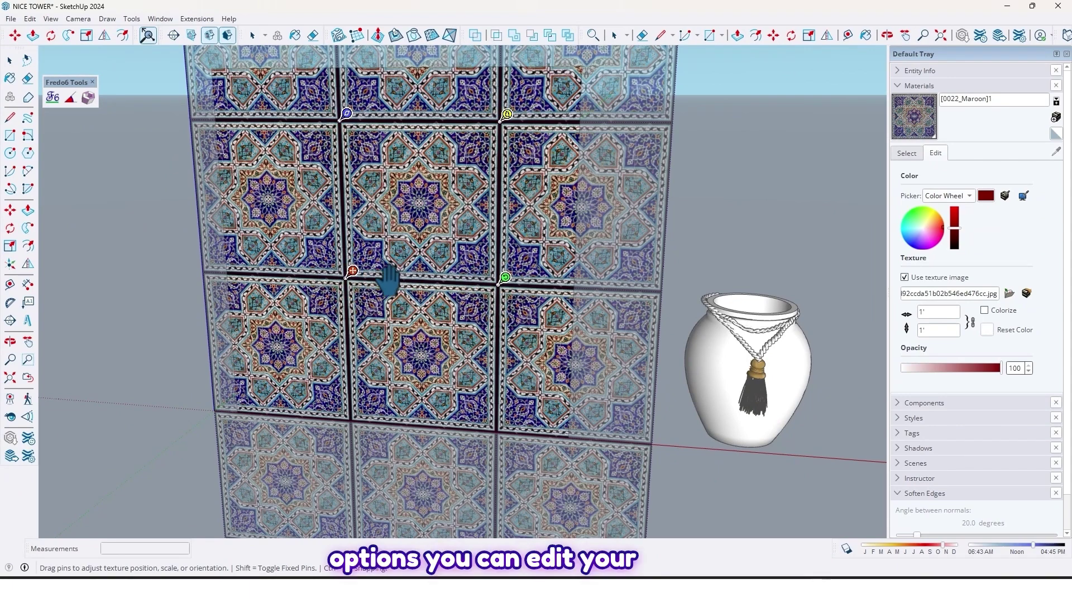
mouse_move(351, 276)
mouse_down()
mouse_move(337, 310)
mouse_move(294, 313)
mouse_move(363, 277)
mouse_move(332, 325)
mouse_move(331, 279)
mouse_move(244, 407)
mouse_up()
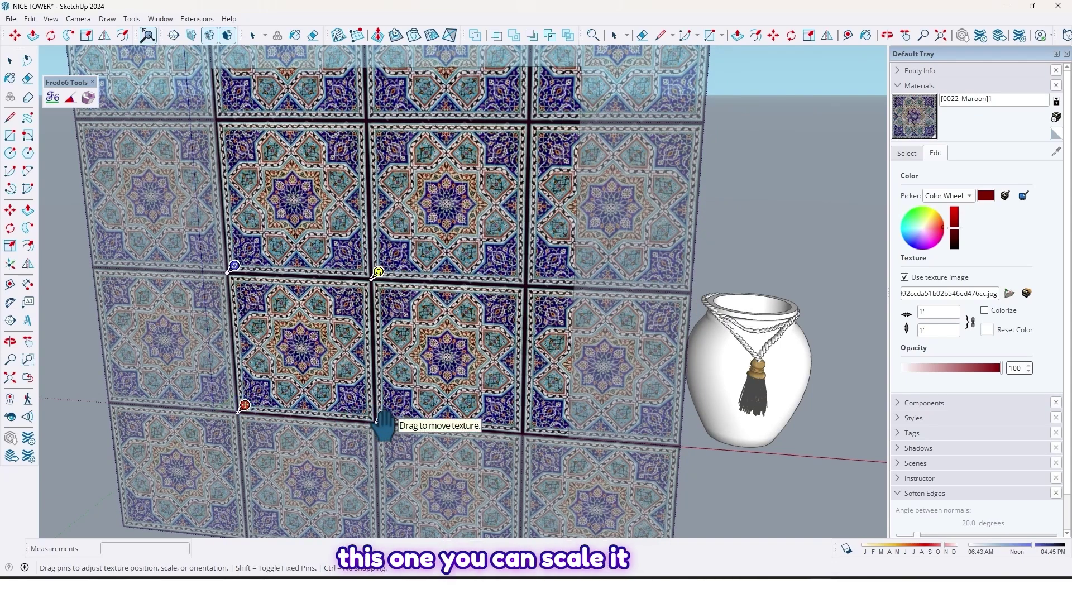
drag(385, 421, 578, 430)
scroll(579, 429, down, 3)
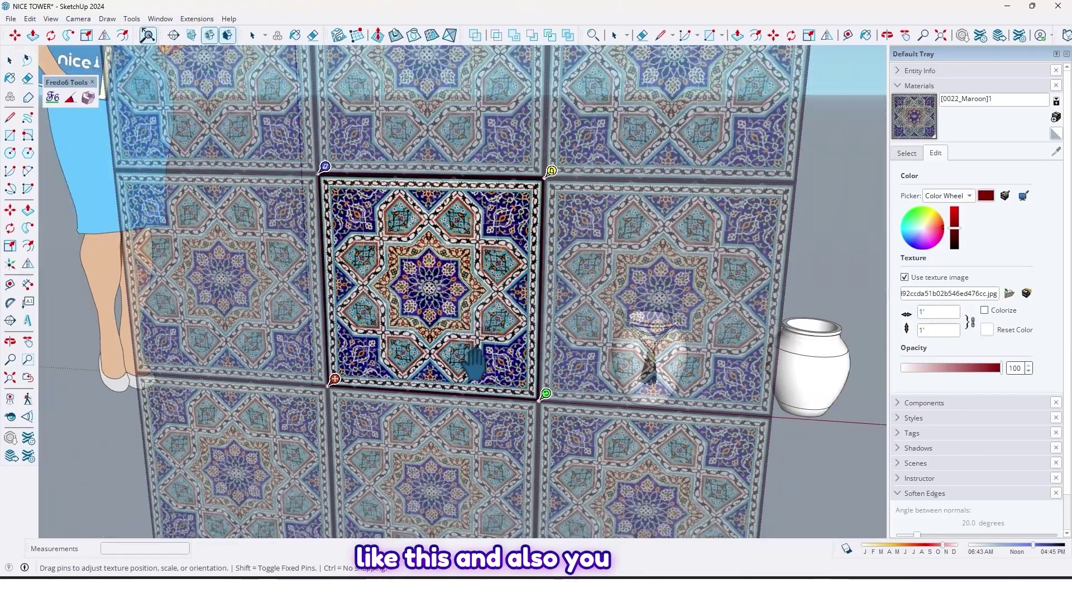
Try rotating, shearing and distorting the panel's texture with its fixed pins, and discard the texture positioning
mouse_move(548, 392)
mouse_down()
mouse_move(541, 306)
mouse_move(450, 182)
mouse_move(497, 229)
mouse_move(540, 343)
mouse_move(536, 380)
mouse_up()
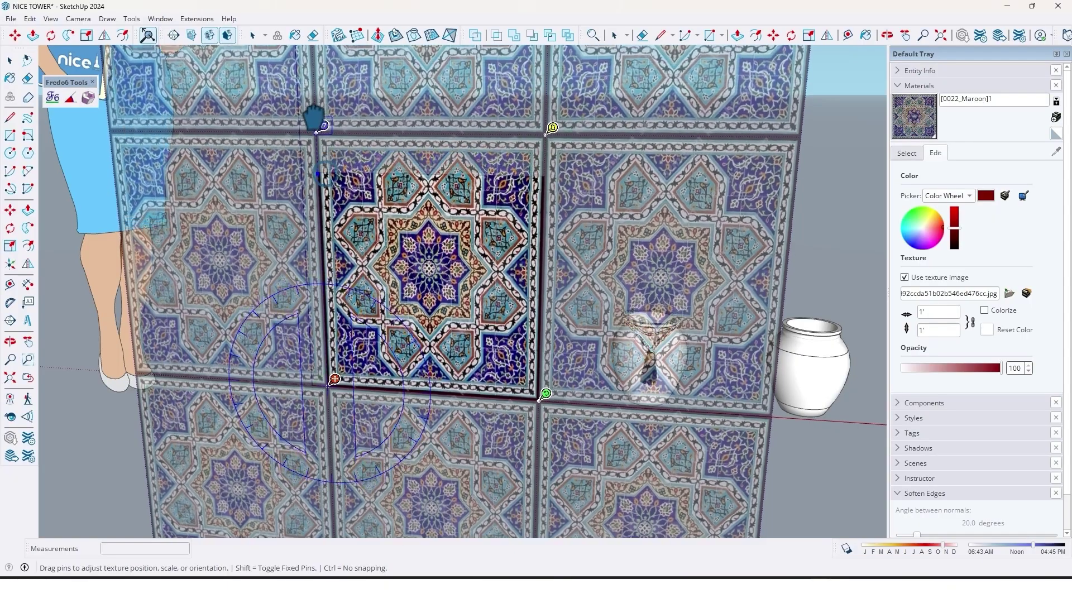
drag(316, 120, 249, 174)
mouse_move(328, 178)
mouse_down()
mouse_move(438, 179)
mouse_move(306, 150)
mouse_move(313, 168)
mouse_up()
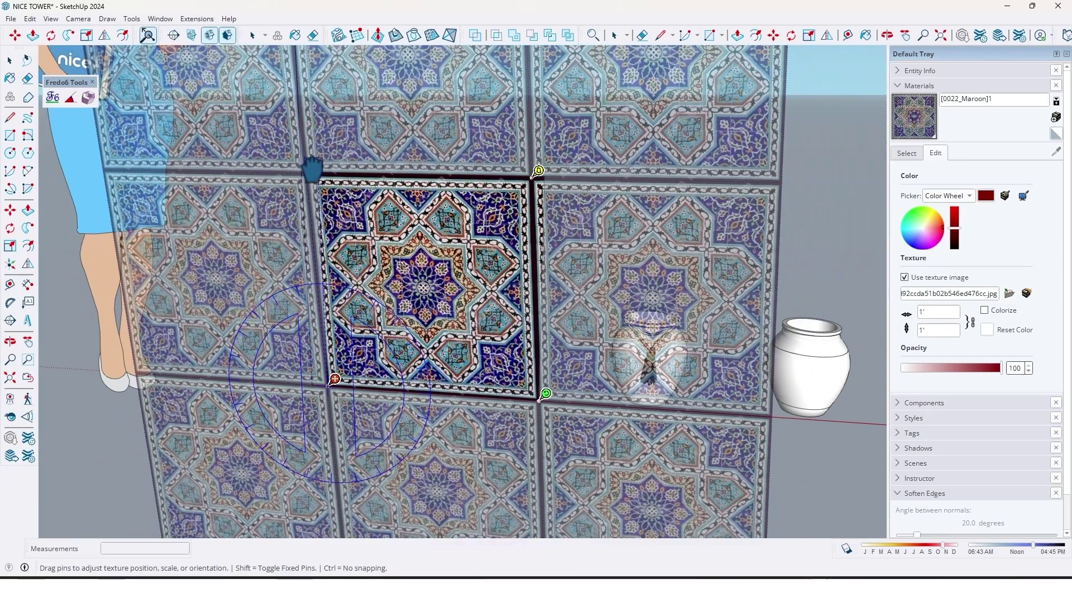
drag(537, 170, 484, 173)
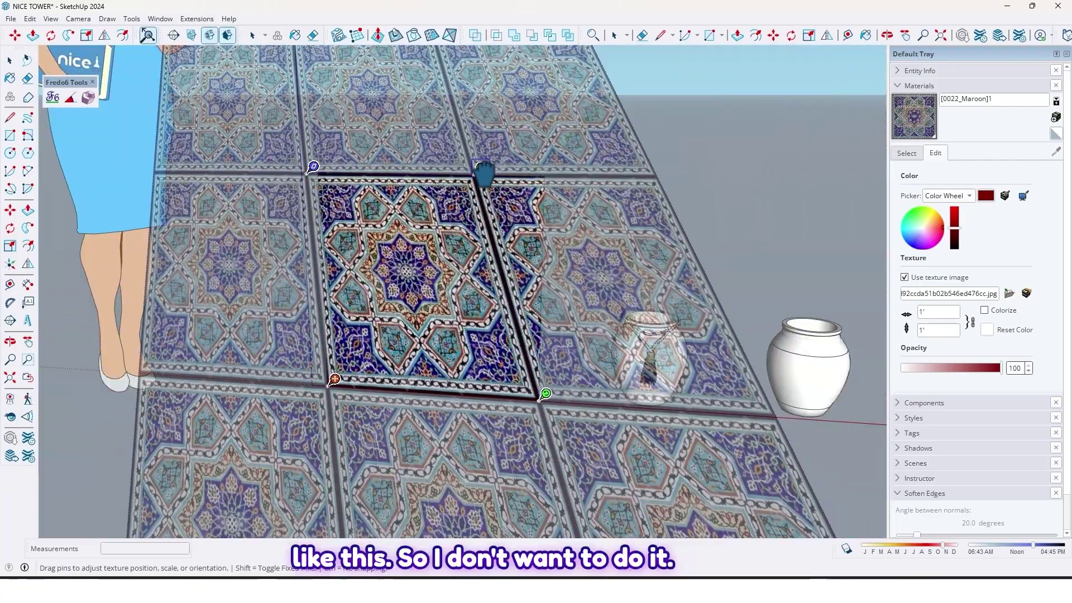
key(Escape)
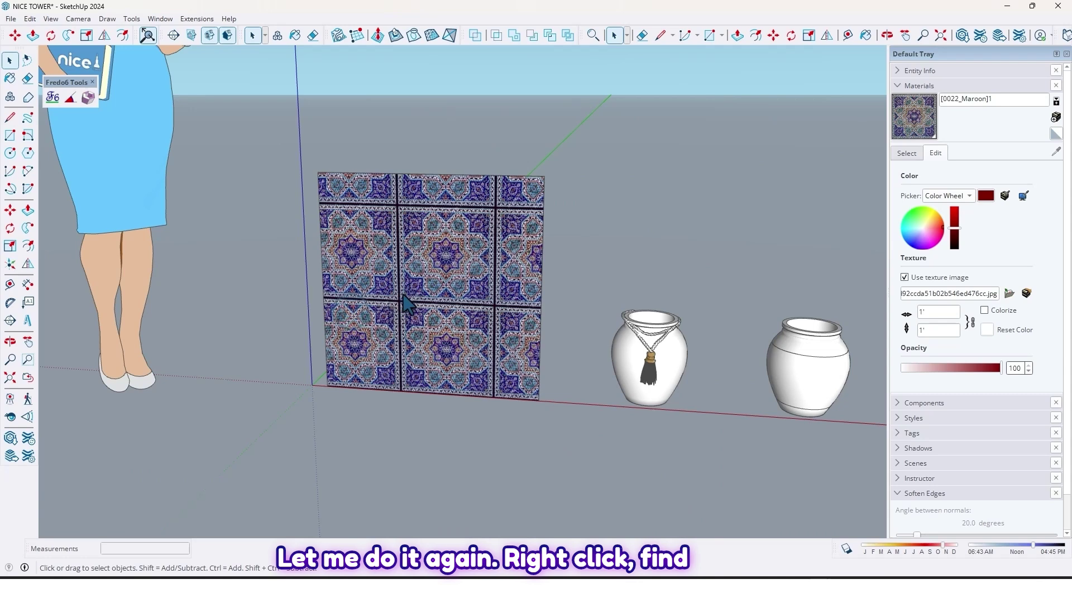
Reposition the panel's texture, moving its origin to the lower-left corner and scaling a single tile to fill the face
right_click(408, 305)
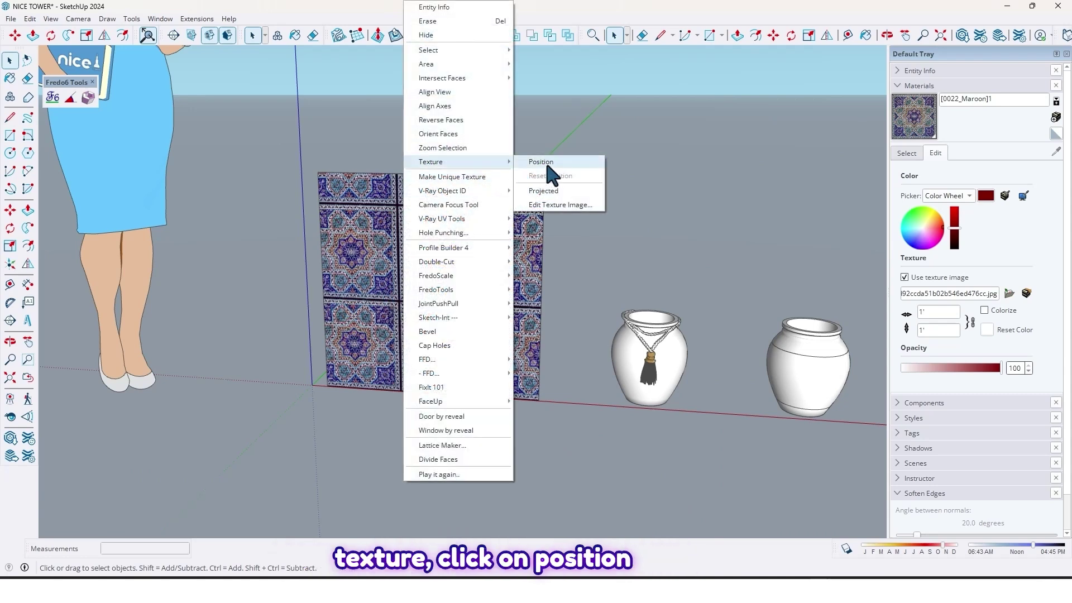
click(544, 164)
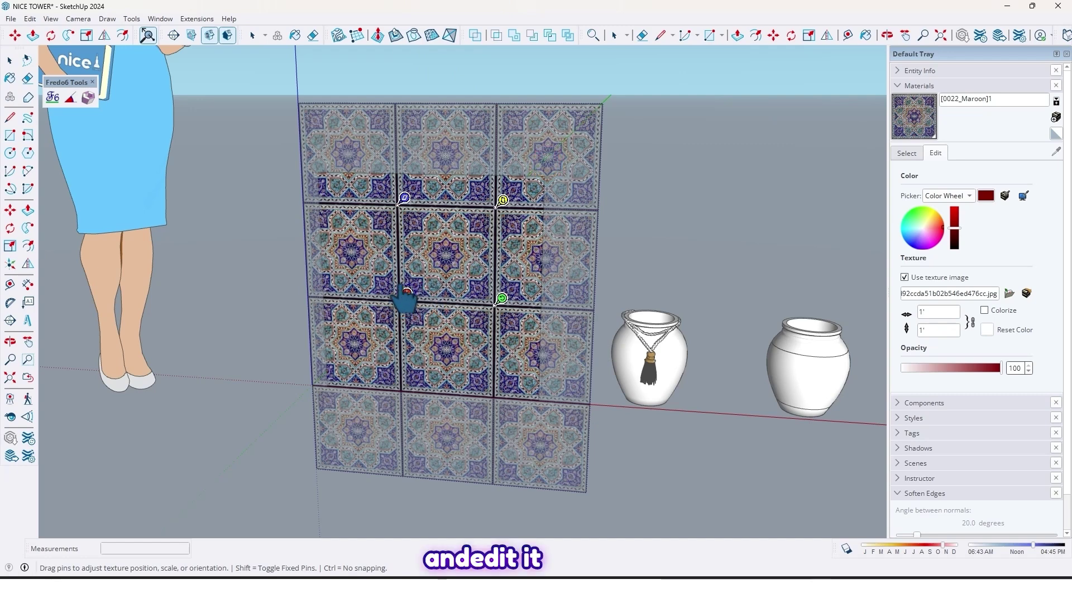
drag(406, 305, 335, 380)
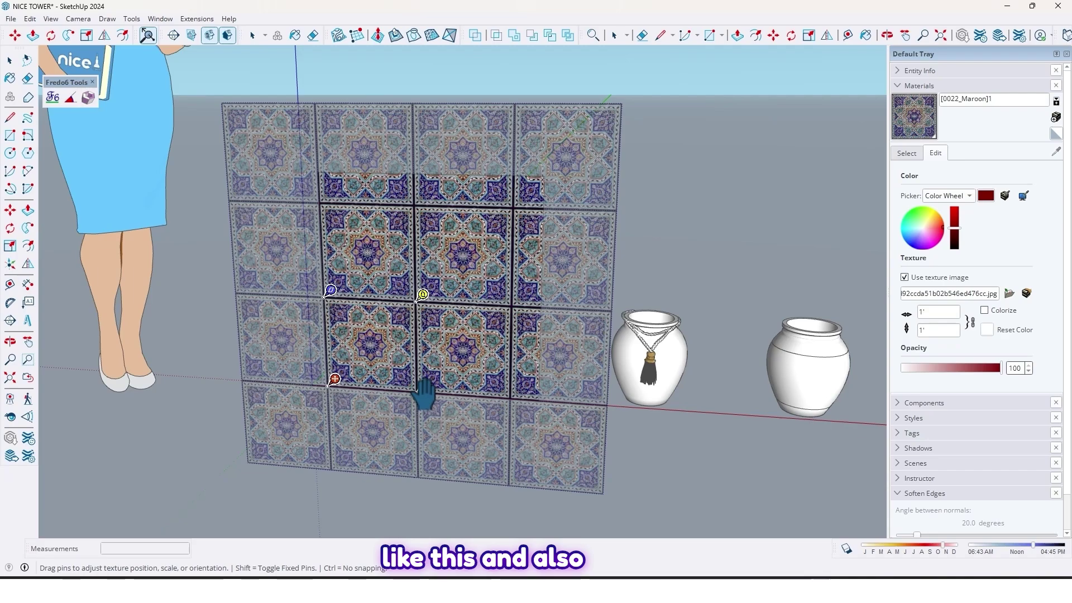
drag(425, 385, 545, 393)
key(Return)
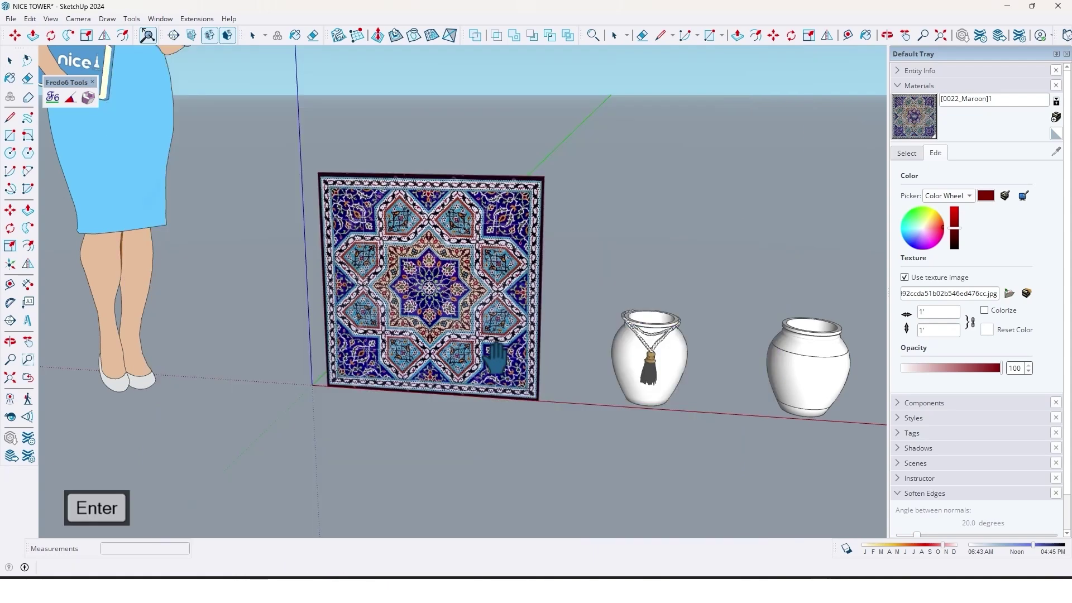
Examine the tile texture on the flat panel, the two oval vases and the cylindrical can
scroll(443, 279, up, 2)
middle_drag(442, 279, 409, 282)
scroll(411, 279, up, 3)
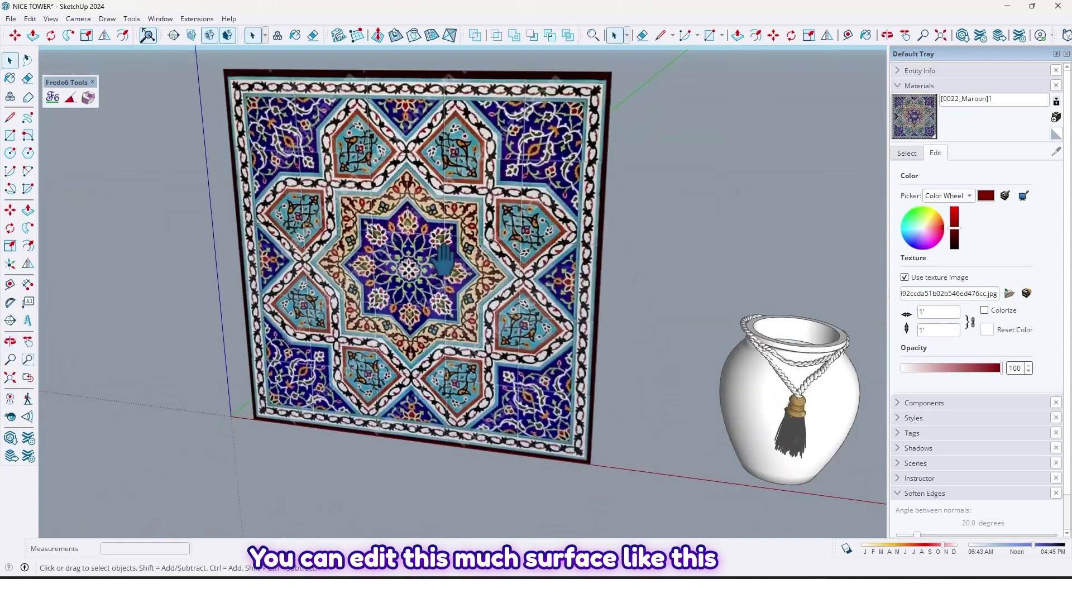
mouse_move(455, 246)
middle_down()
mouse_move(476, 250)
mouse_move(347, 244)
mouse_move(490, 252)
mouse_move(437, 246)
middle_up()
scroll(454, 246, down, 2)
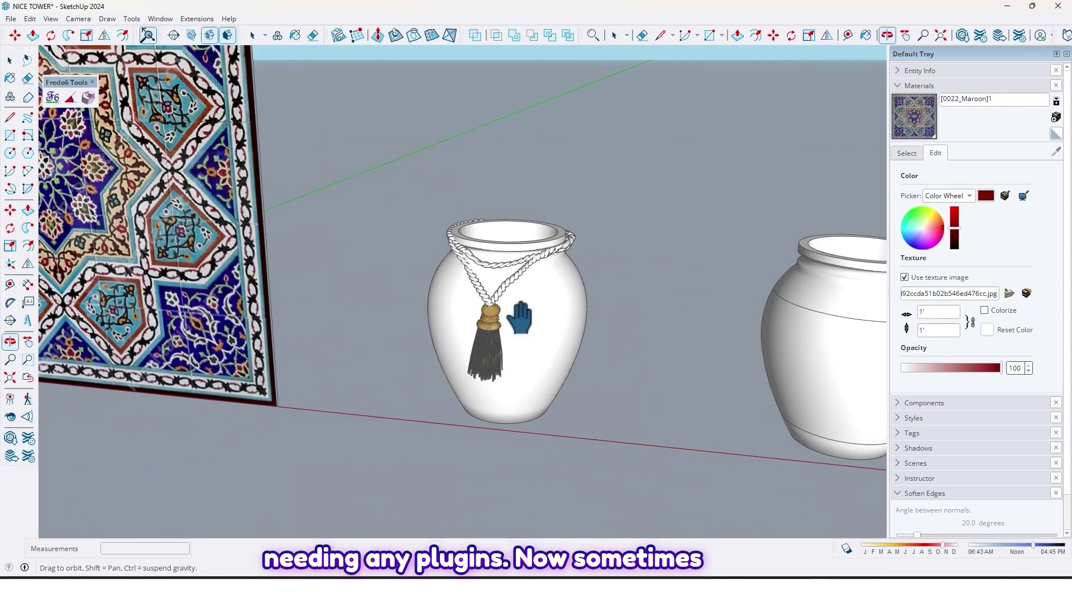
middle_drag(519, 319, 499, 365)
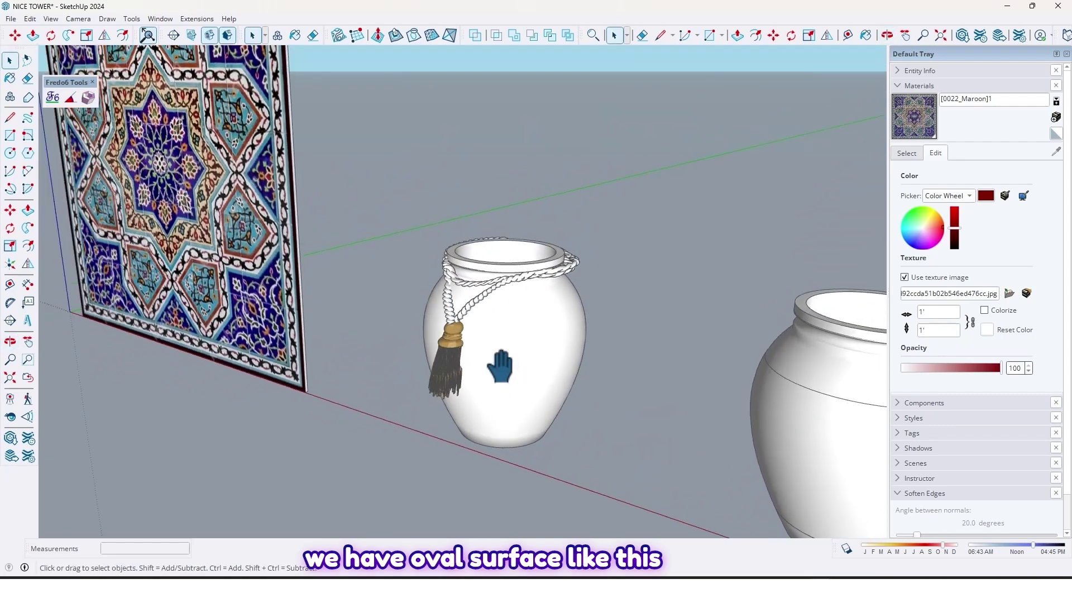
middle_drag(491, 323, 800, 359)
click(517, 317)
scroll(519, 313, down, 2)
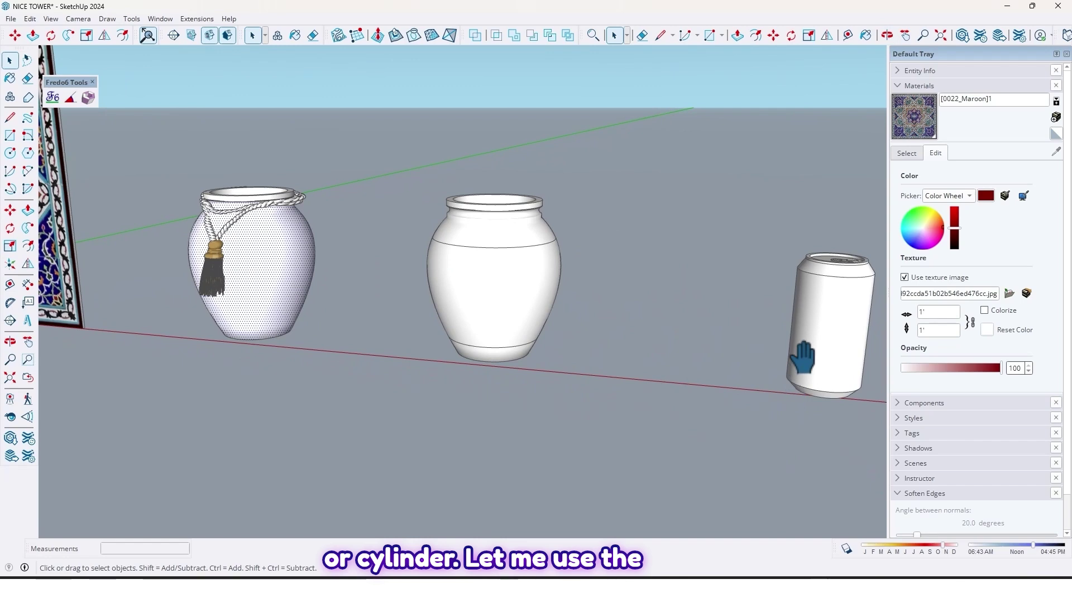
click(836, 324)
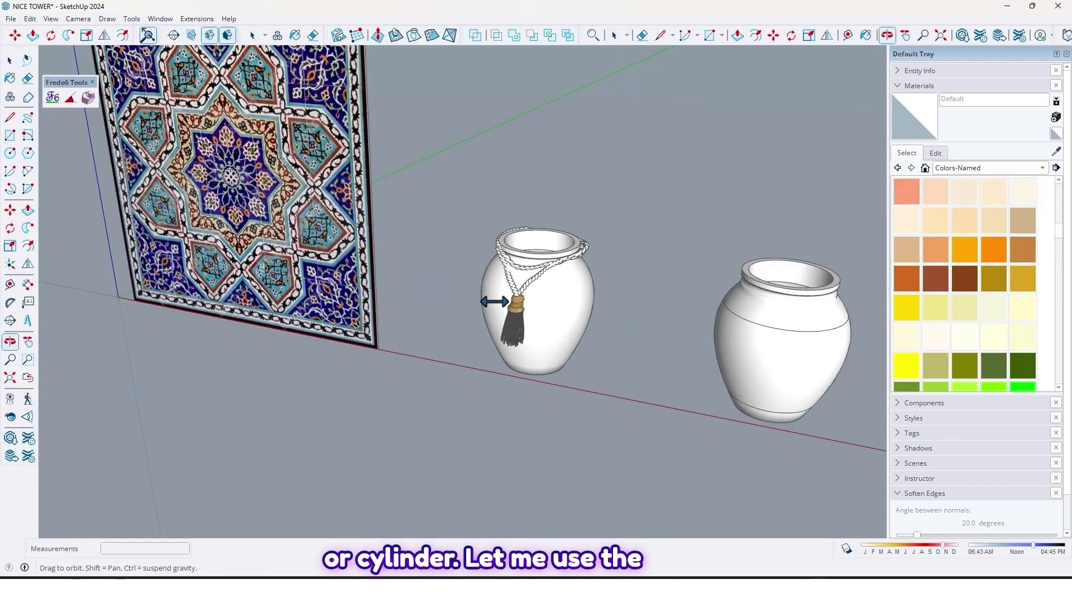
middle_drag(502, 304, 547, 294)
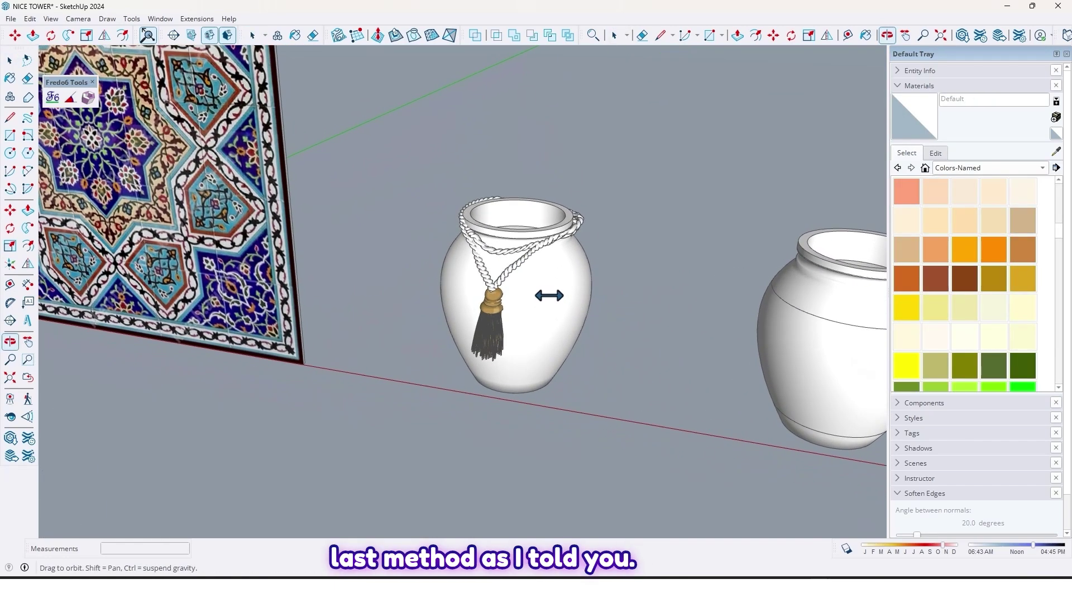
Paint the tasselled vase's body and rim with the 0038_Orange colour
click(965, 250)
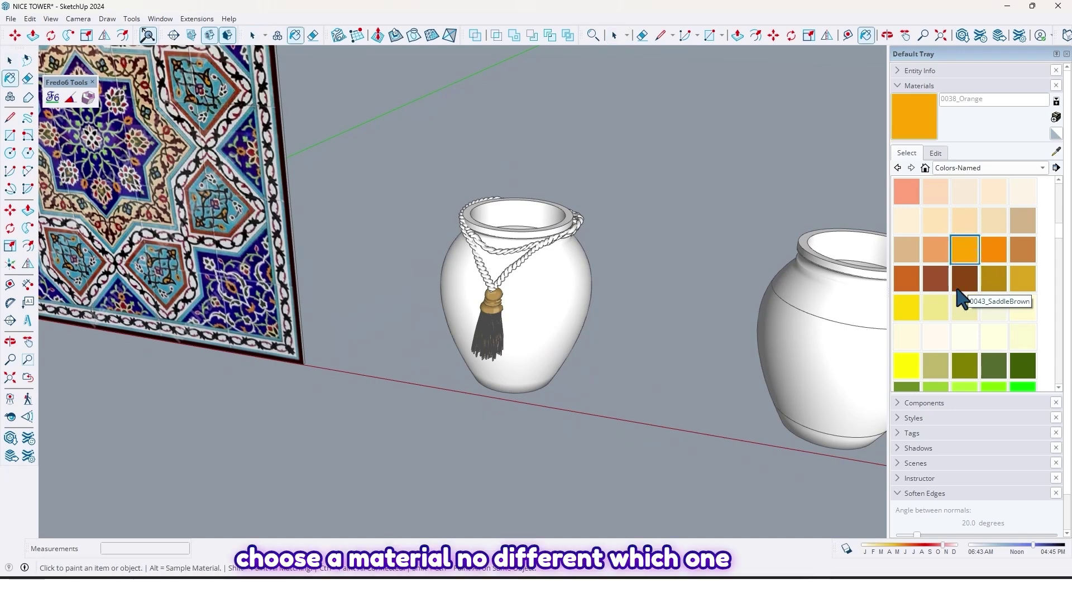
click(528, 299)
scroll(531, 240, up, 3)
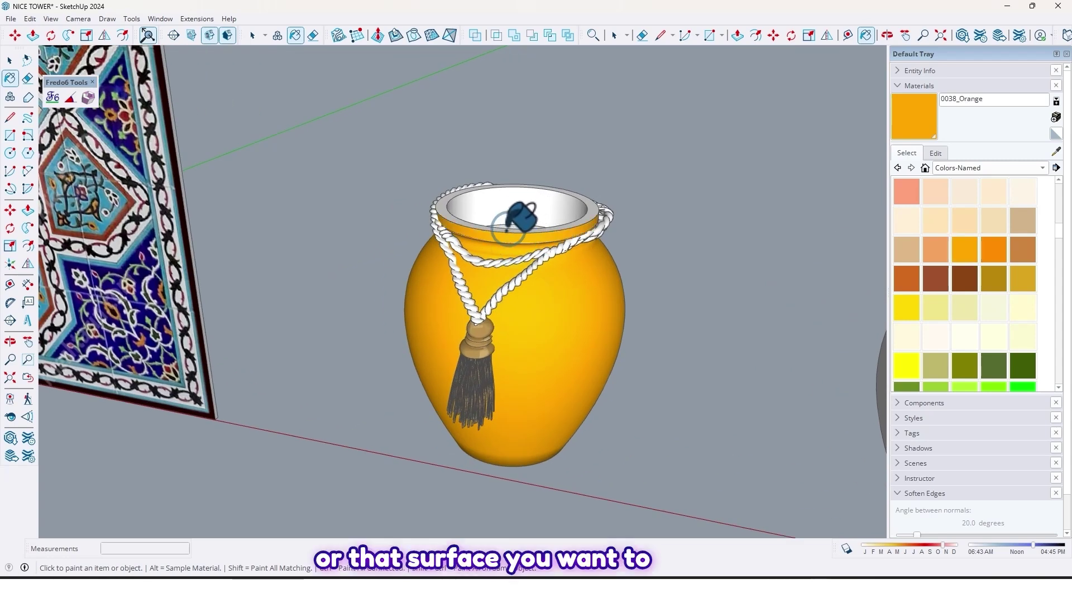
Turn on the texture image for the vase's orange material and choose the pink floral image from the Texture folder
mouse_move(505, 223)
middle_down()
mouse_move(538, 268)
mouse_move(708, 223)
mouse_move(574, 198)
mouse_move(512, 206)
mouse_move(507, 353)
mouse_move(512, 271)
middle_up()
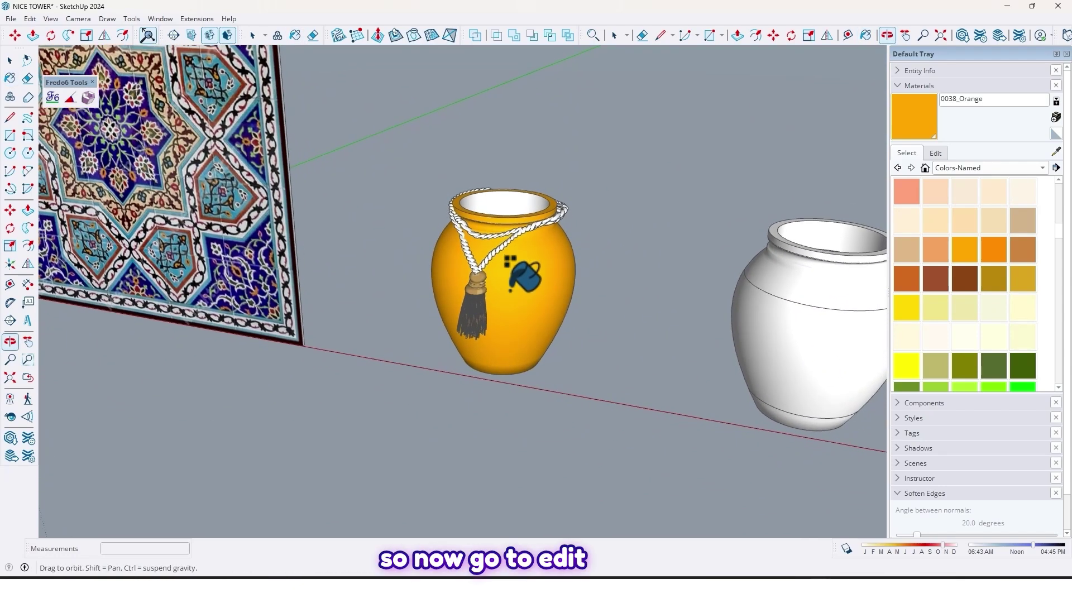
click(935, 153)
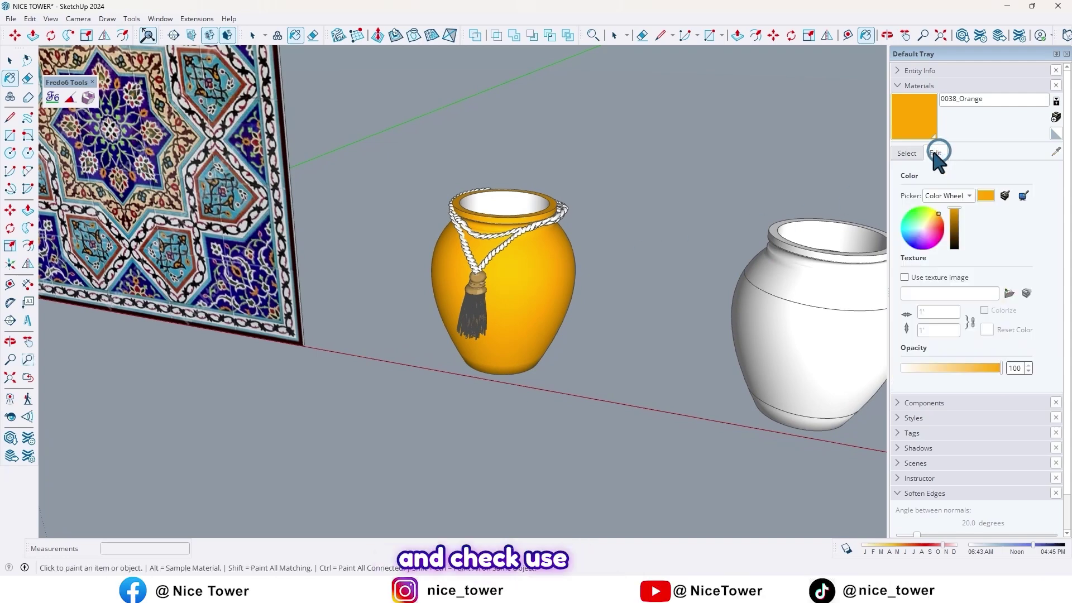
click(904, 278)
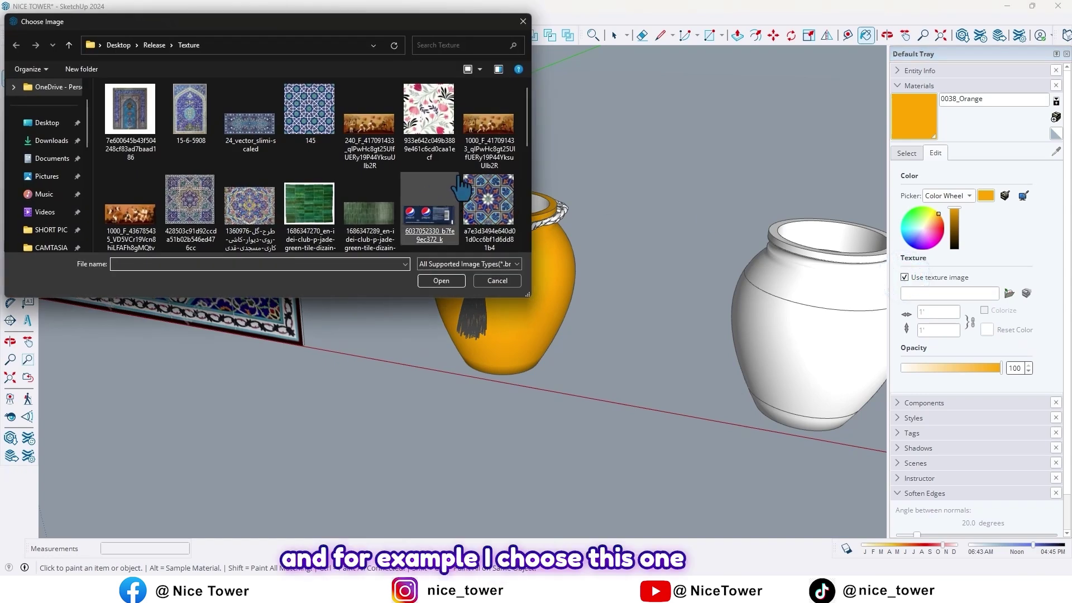
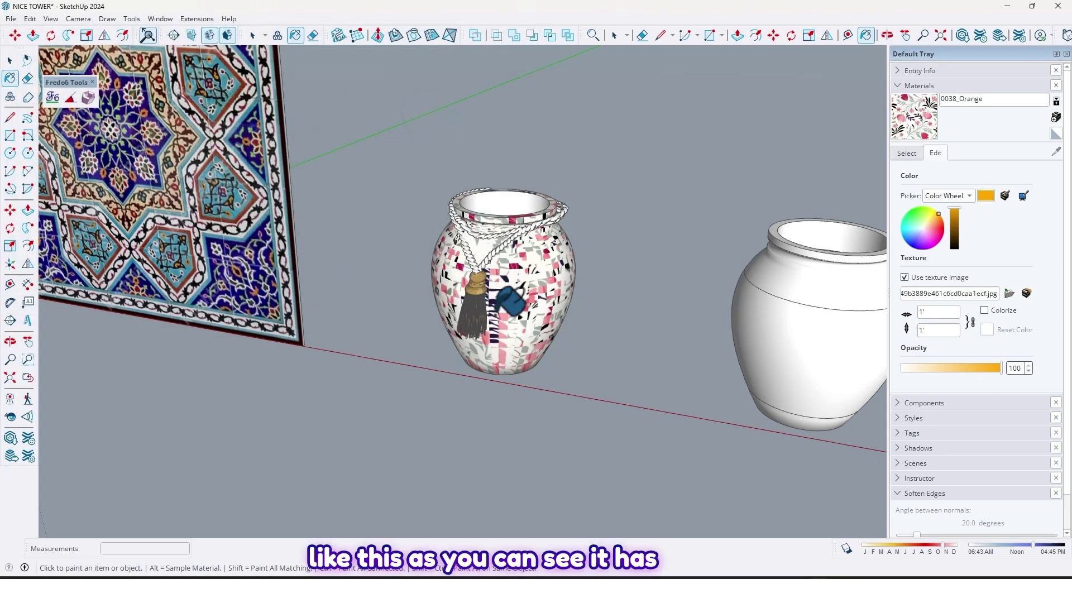
Start ThruPaint from the Fredo6 tool set and move the floating Fredo6 toolbar aside
mouse_move(513, 298)
middle_down()
mouse_move(509, 275)
mouse_move(616, 240)
mouse_move(558, 254)
mouse_move(558, 235)
mouse_move(445, 224)
mouse_move(634, 244)
mouse_move(880, 229)
mouse_move(658, 160)
mouse_move(558, 234)
mouse_move(533, 301)
middle_up()
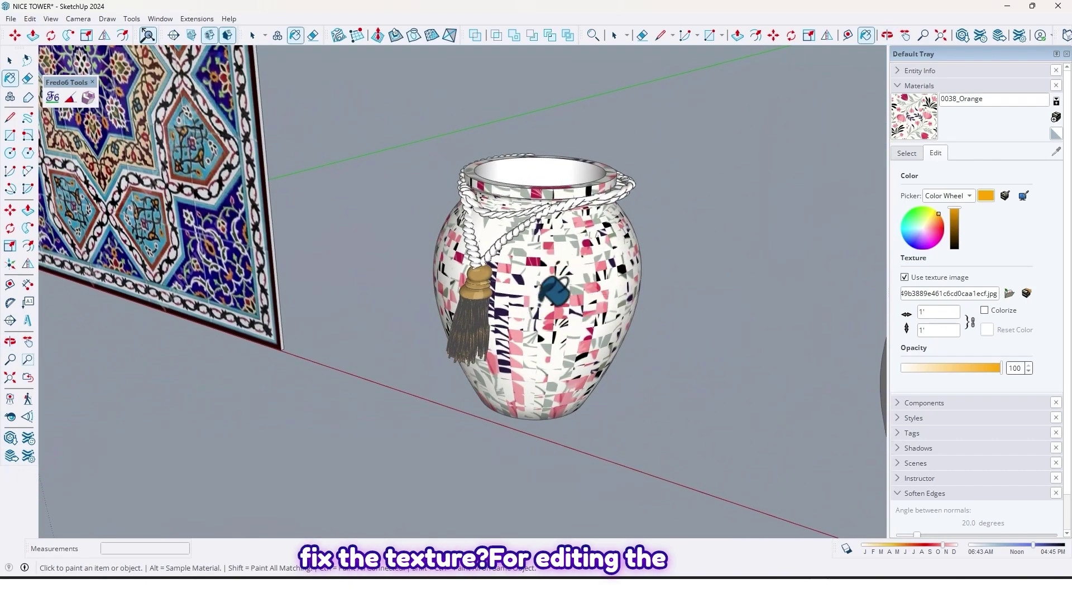
middle_drag(603, 295, 525, 401)
key(space)
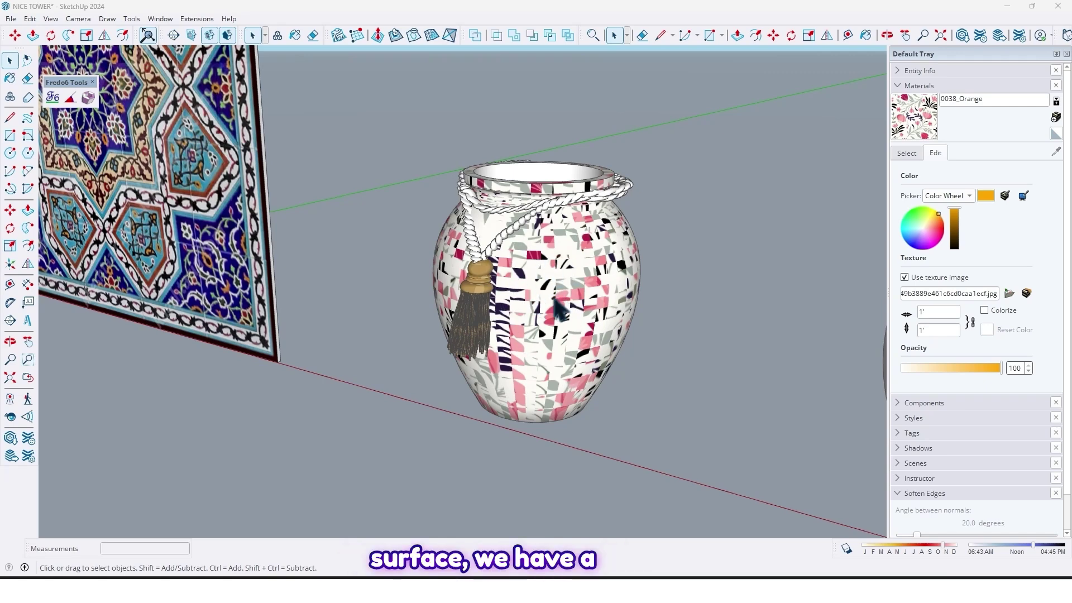
drag(57, 74, 358, 82)
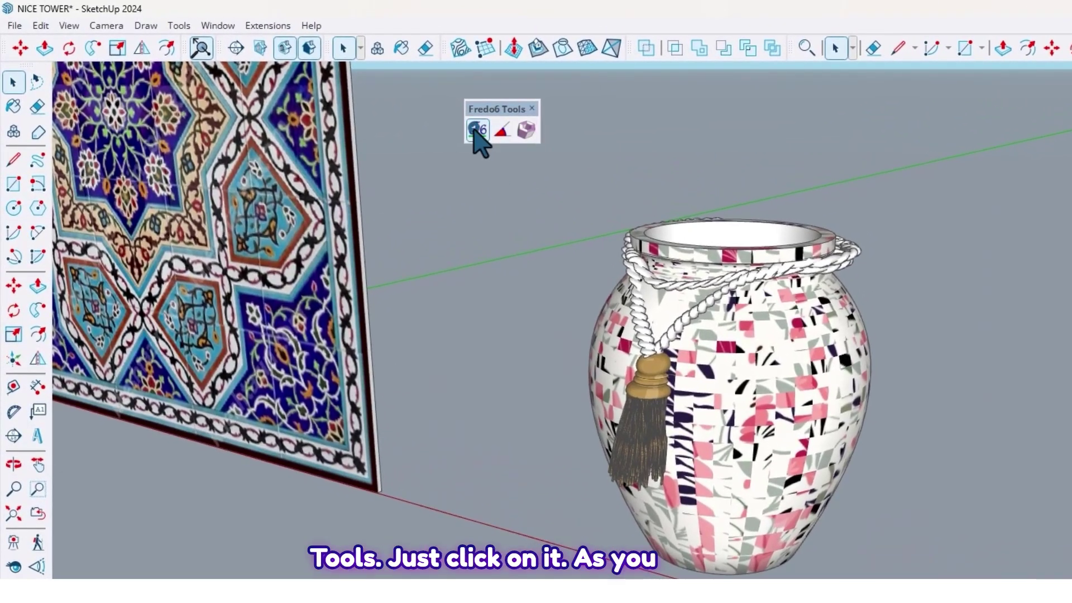
click(476, 130)
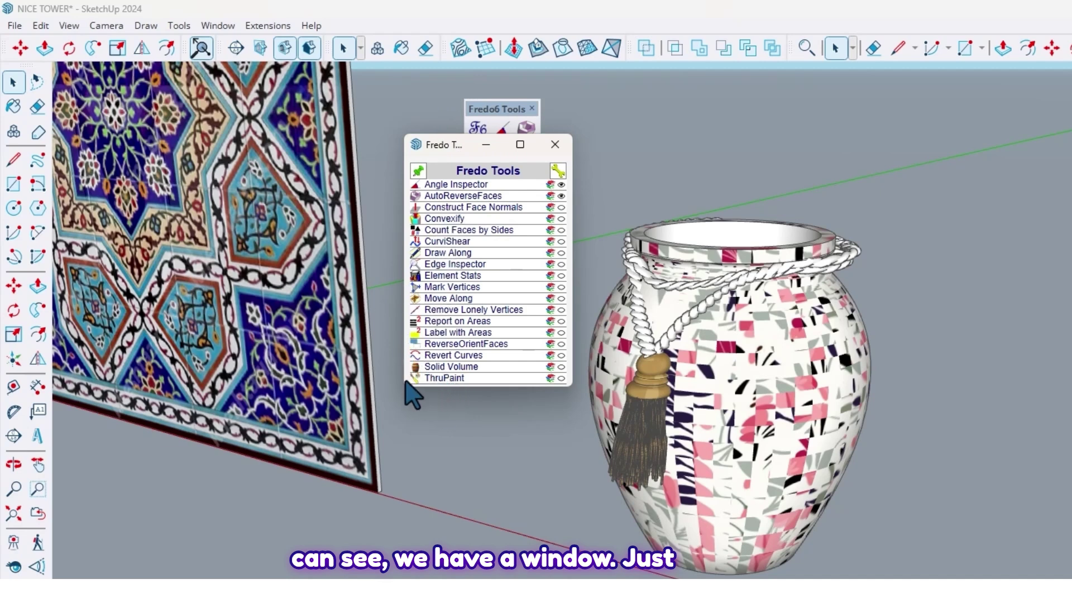
click(444, 379)
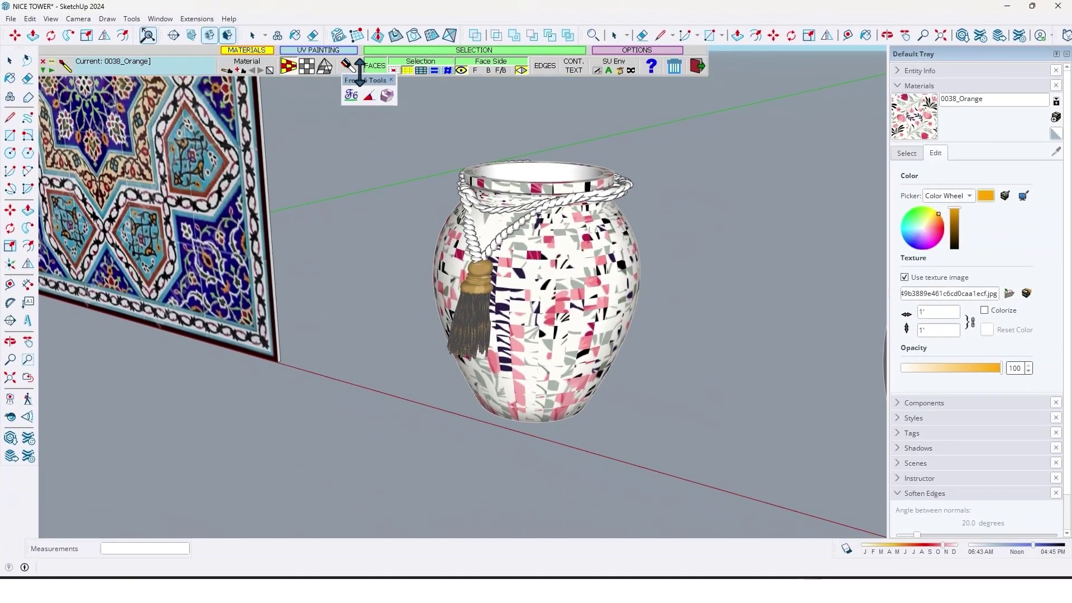
drag(364, 81, 345, 102)
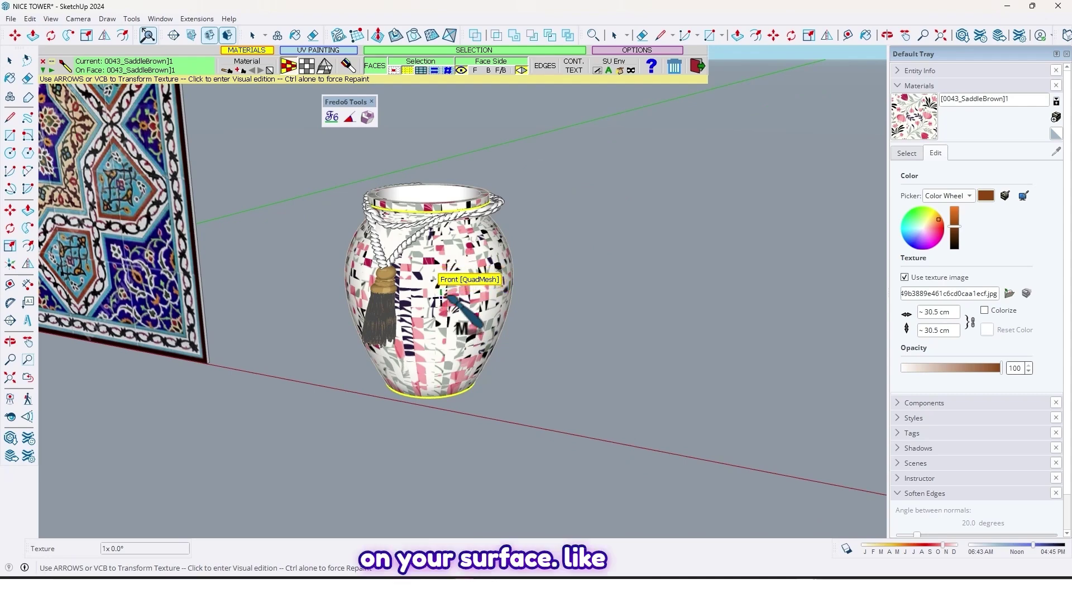
Remap the floral texture around the tasselled vase with ThruPaint's quad-mesh mapping, shift it slightly and check it from all sides
click(442, 291)
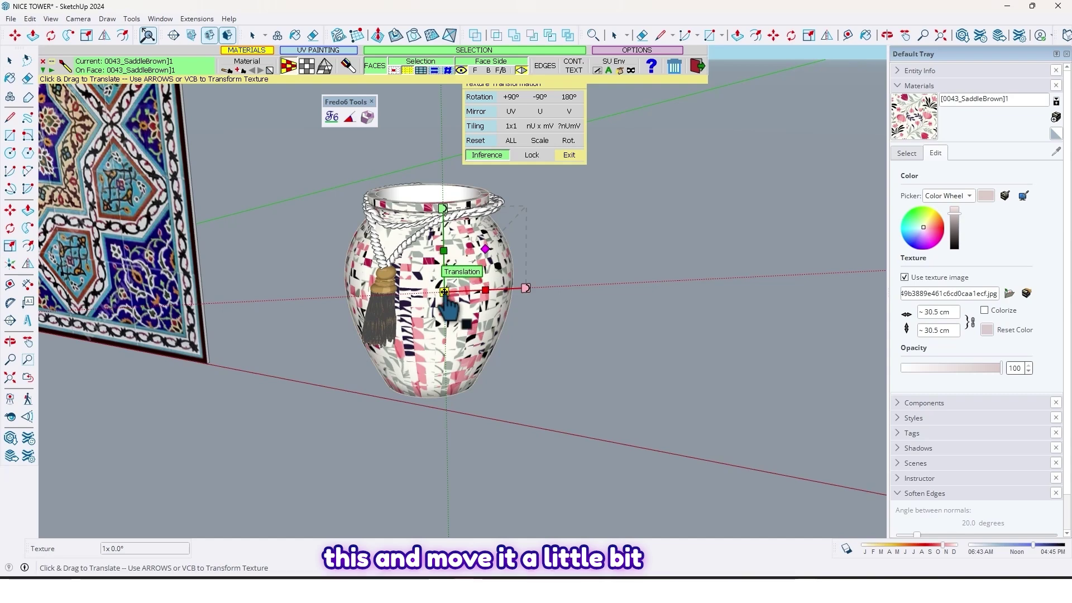
mouse_move(446, 304)
mouse_down()
mouse_move(429, 313)
mouse_move(451, 320)
mouse_move(454, 306)
mouse_up()
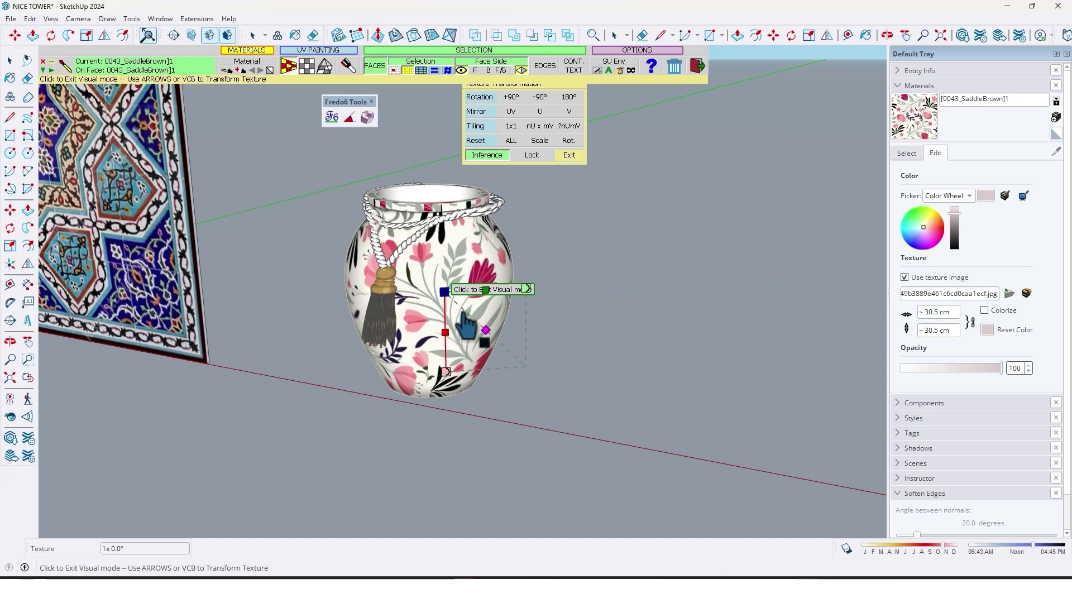
middle_drag(505, 282, 95, 290)
middle_drag(452, 240, 185, 190)
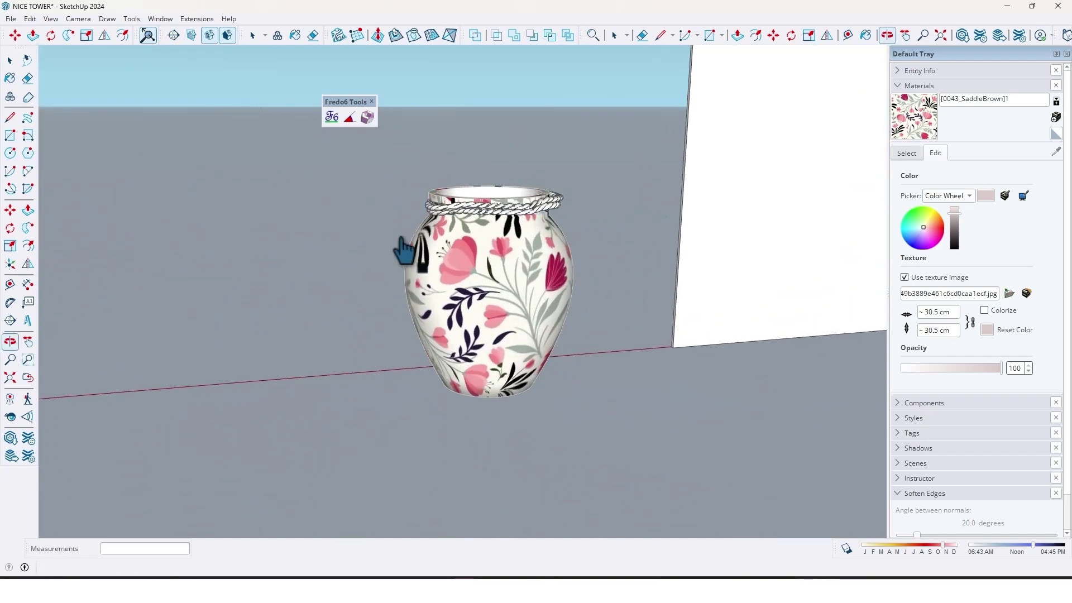
middle_drag(405, 251, 32, 204)
middle_drag(171, 209, 501, 345)
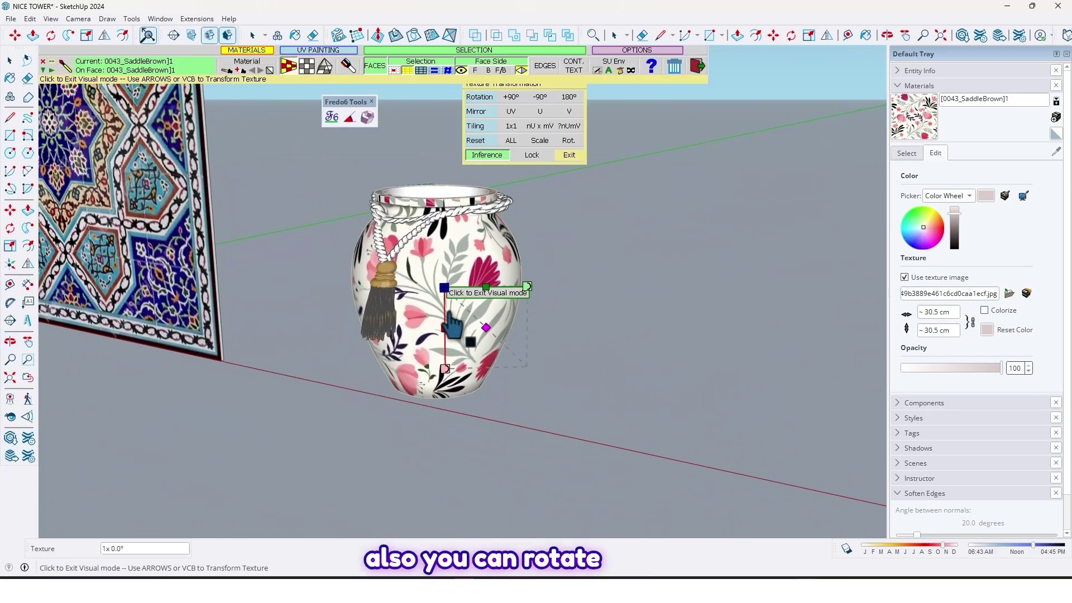
Try rotating the vase's floral texture in ThruPaint's visual editing mode
click(456, 316)
scroll(456, 315, up, 2)
scroll(512, 306, down, 1)
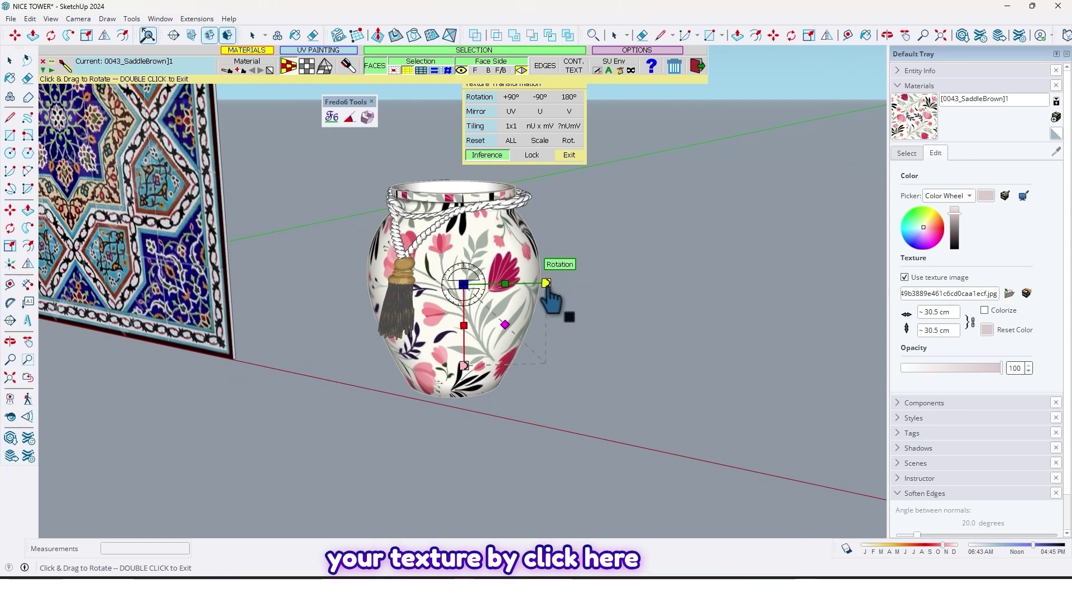
drag(547, 285, 589, 282)
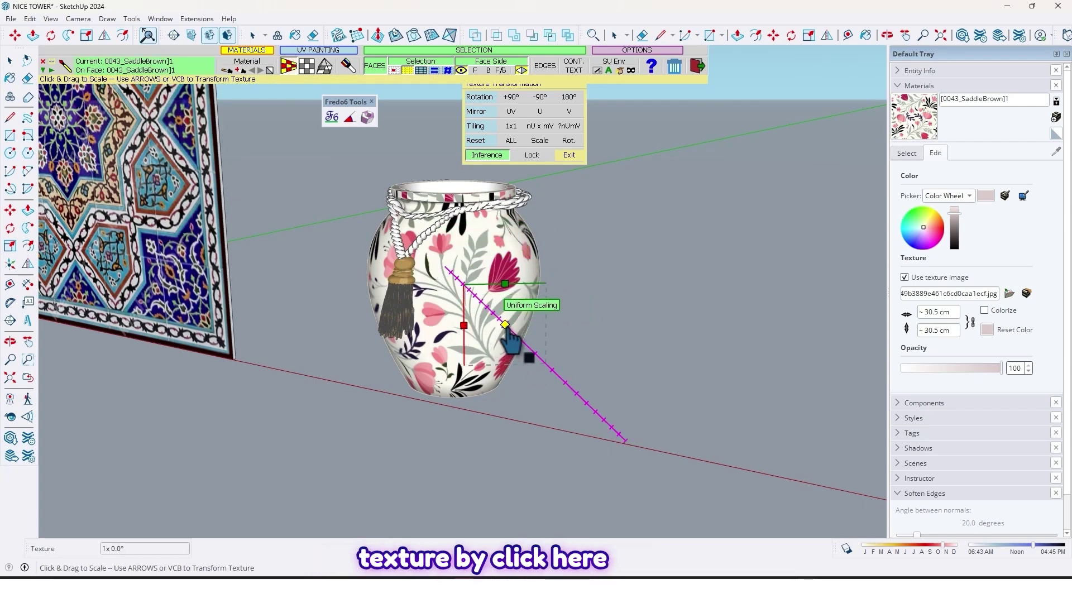
Scale the vase's floral texture uniformly to about 0.5x, also trying separate scaling along U and V
mouse_move(506, 329)
mouse_down()
mouse_move(527, 349)
mouse_move(505, 337)
mouse_up()
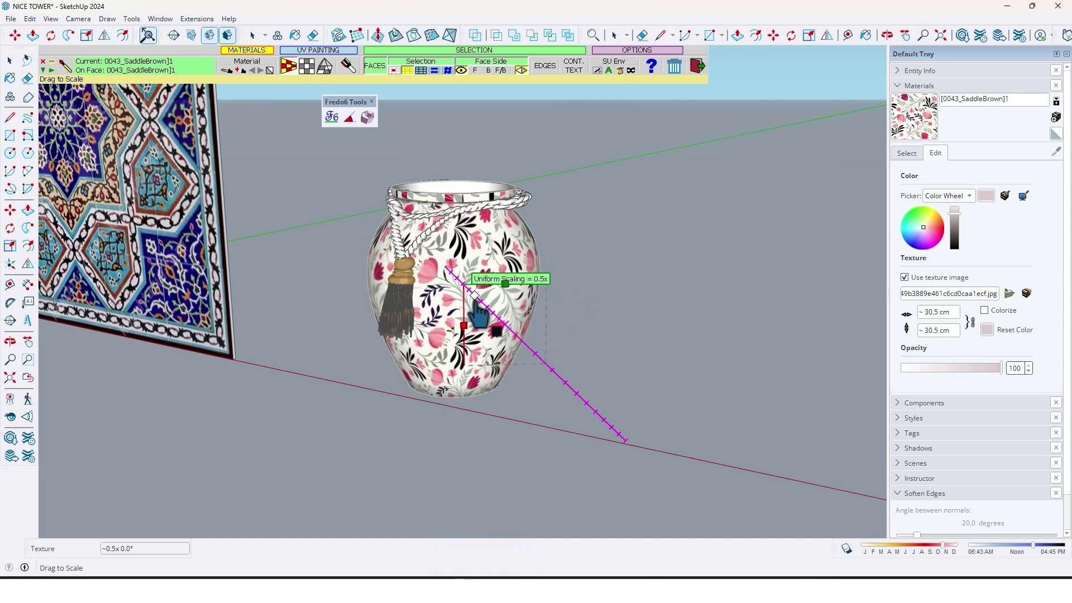
drag(479, 315, 479, 316)
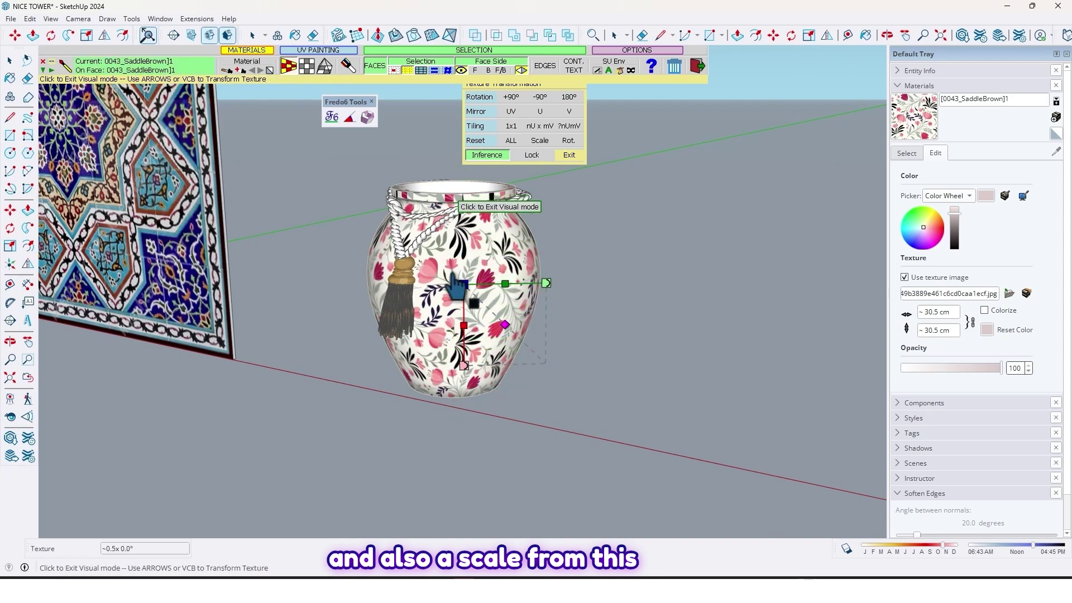
drag(464, 364, 472, 379)
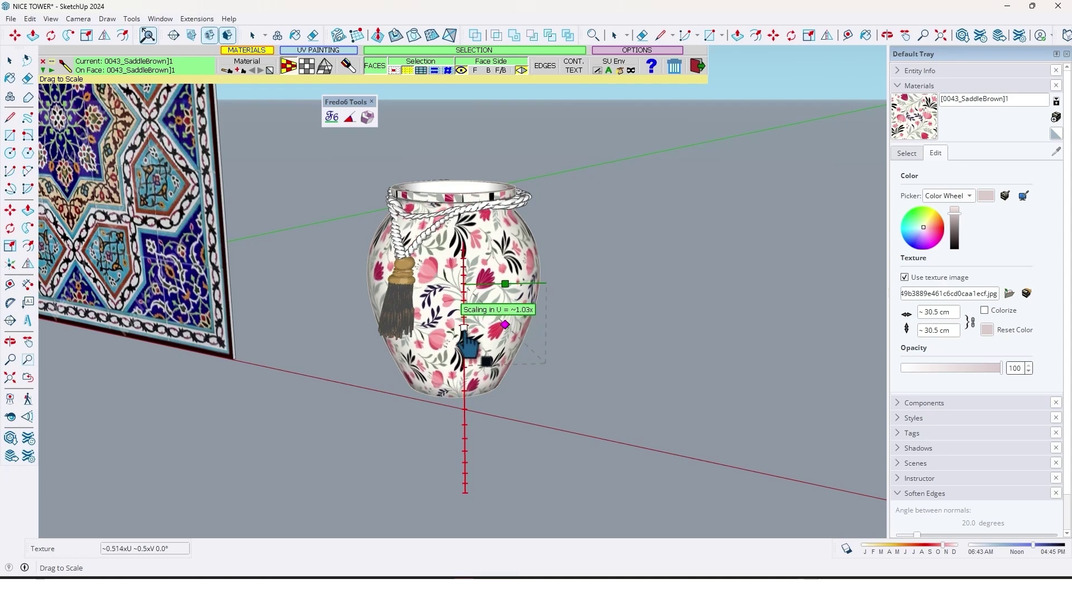
drag(468, 344, 467, 330)
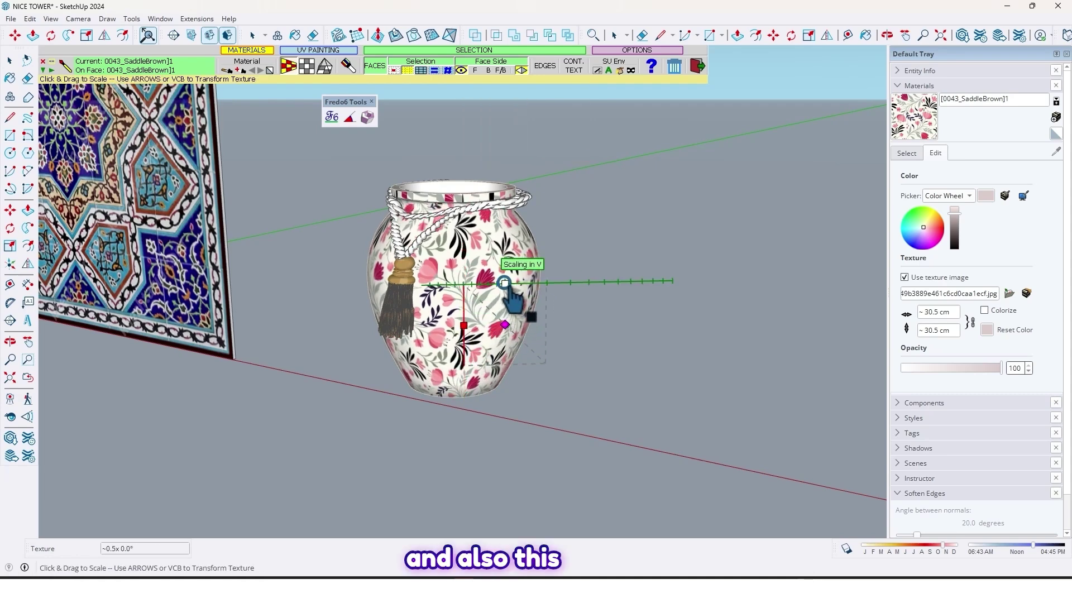
drag(504, 283, 570, 282)
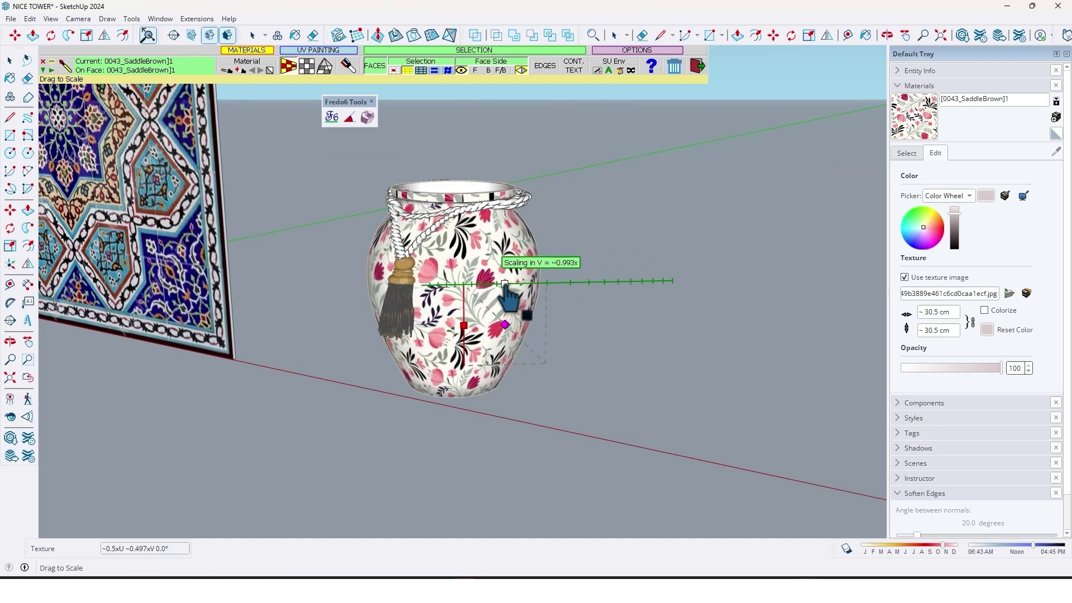
drag(510, 284, 505, 284)
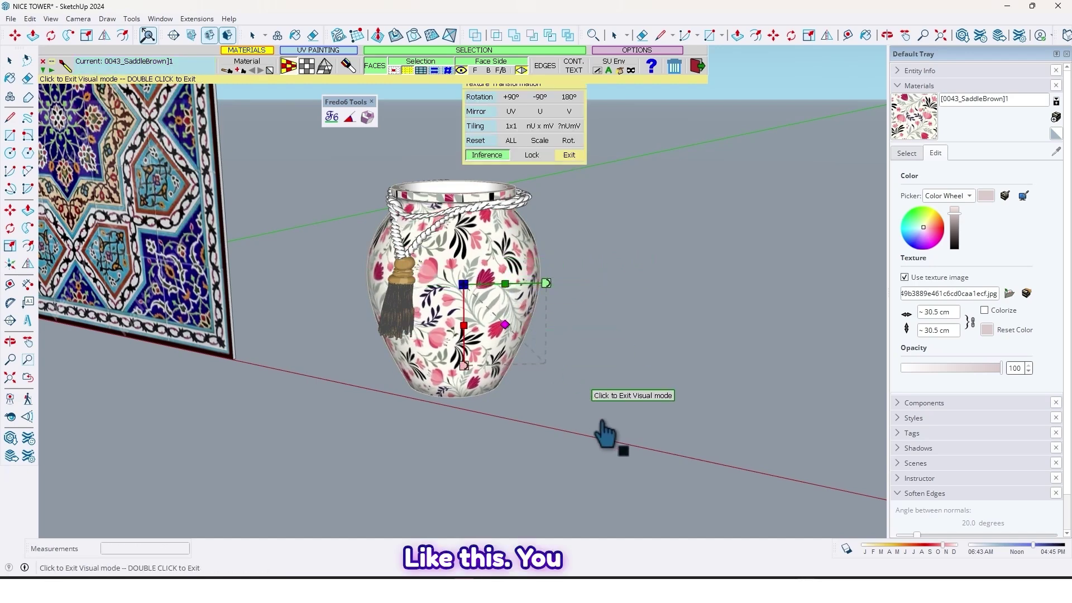
Inspect the texture seam on the tasselled vase, try the uniform scaling from a point beside it, and leave ThruPaint
middle_drag(437, 334, 472, 348)
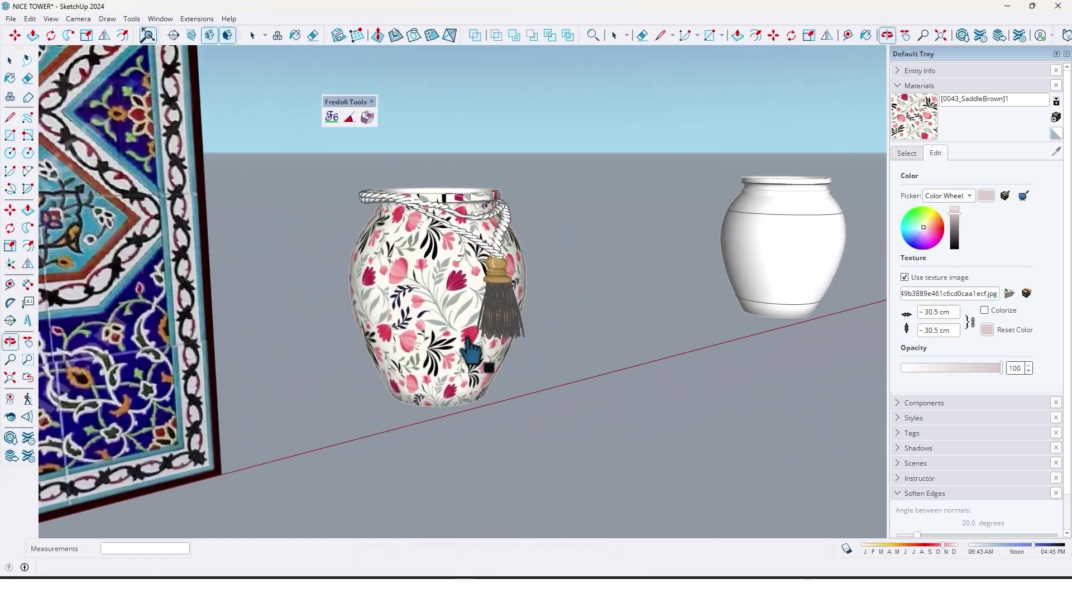
scroll(399, 299, up, 2)
middle_drag(398, 299, 400, 215)
scroll(437, 336, up, 2)
middle_drag(435, 335, 408, 339)
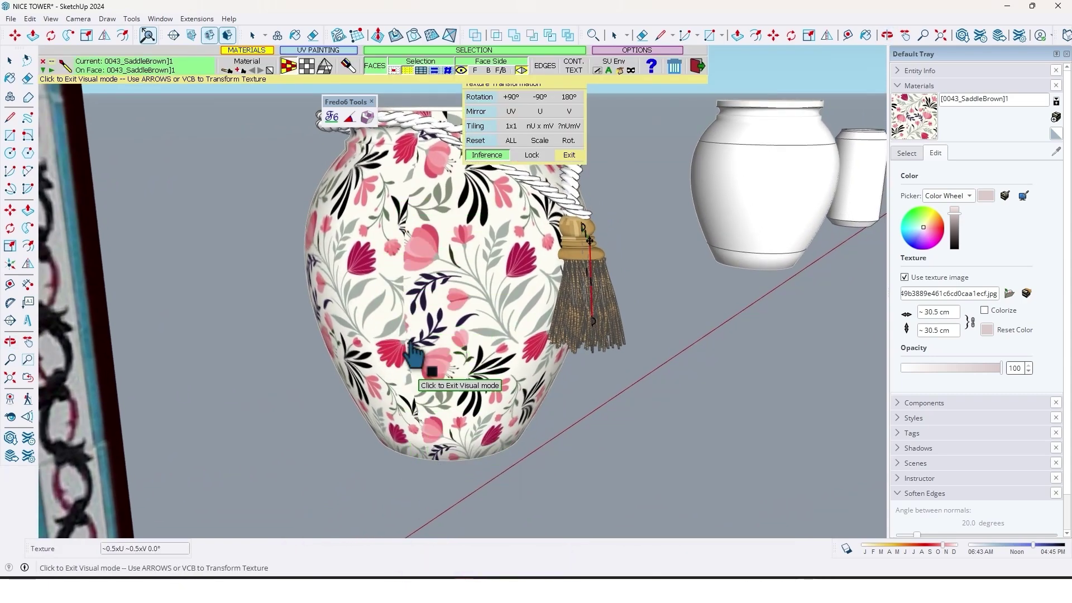
click(447, 311)
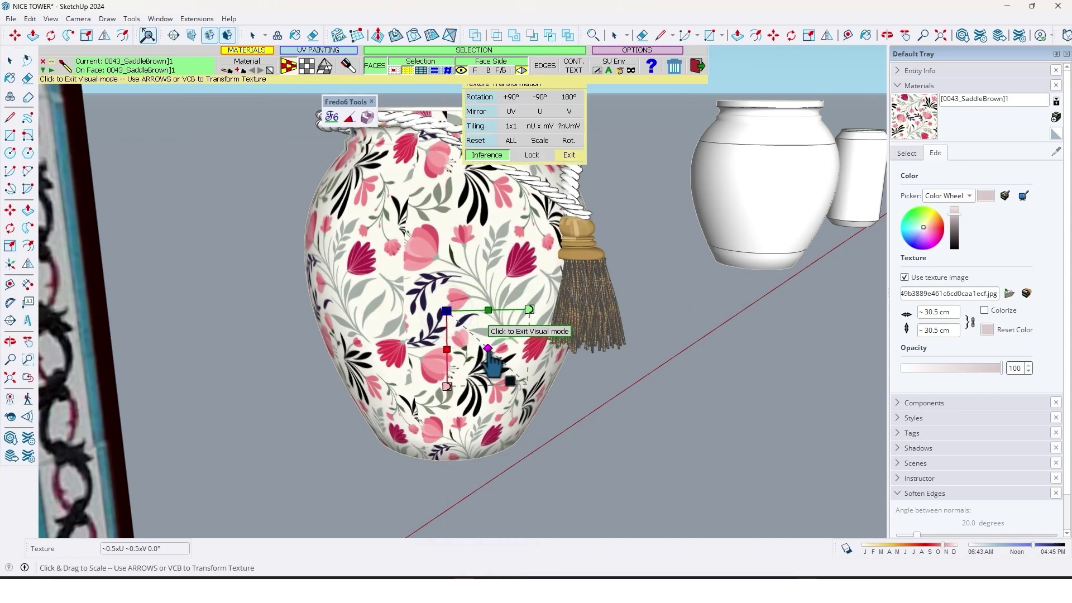
drag(488, 349, 513, 350)
middle_drag(640, 374, 467, 352)
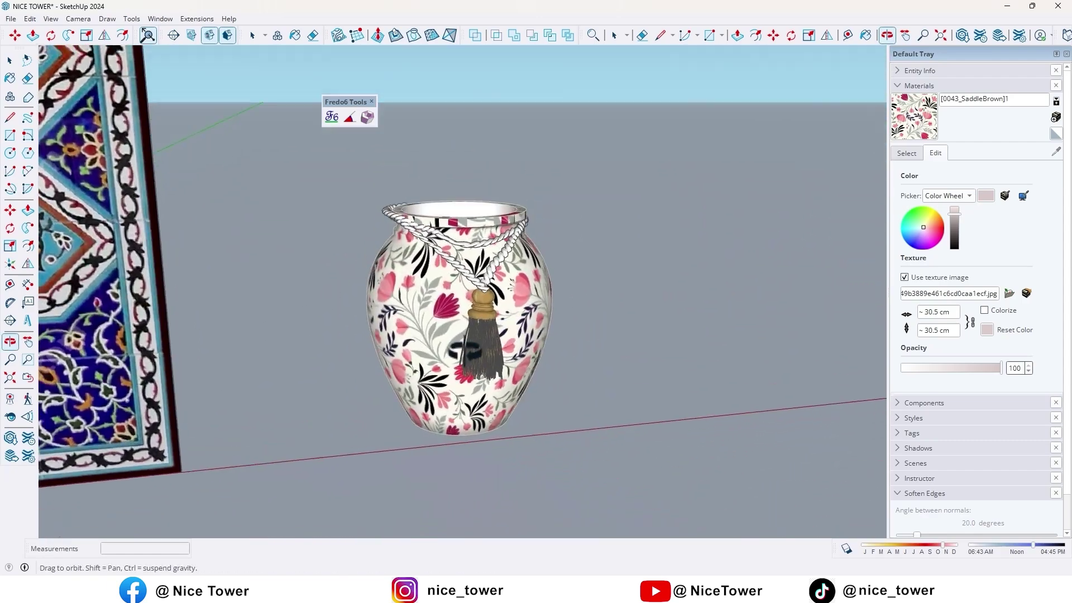
key(space)
Paint the wide middle band of the plain white vase with the 0060_GrassGreen colour
scroll(574, 335, down, 1)
scroll(590, 332, up, 3)
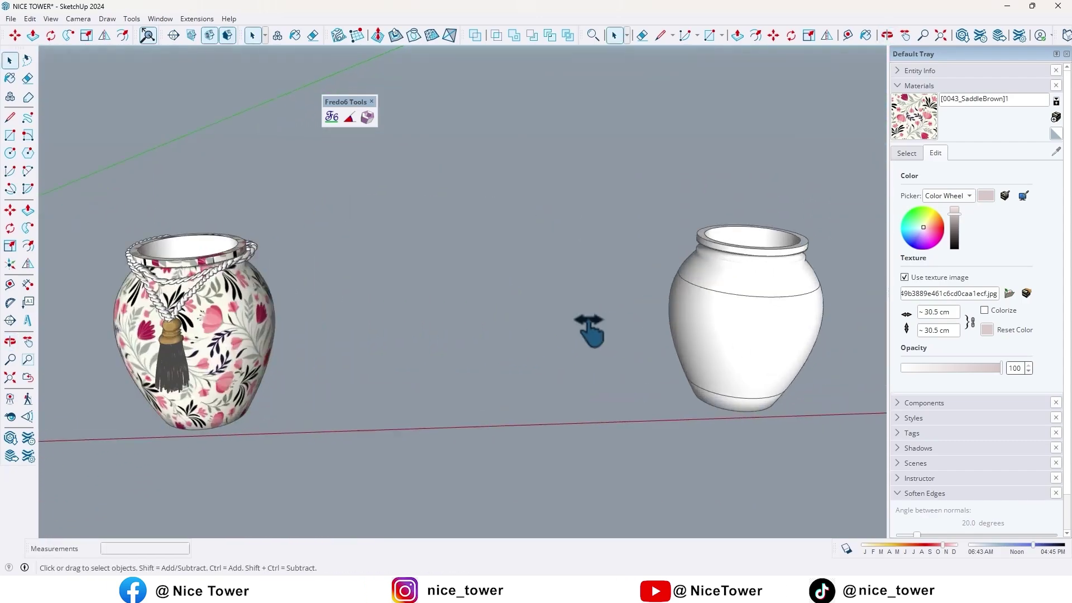
middle_drag(590, 332, 430, 305)
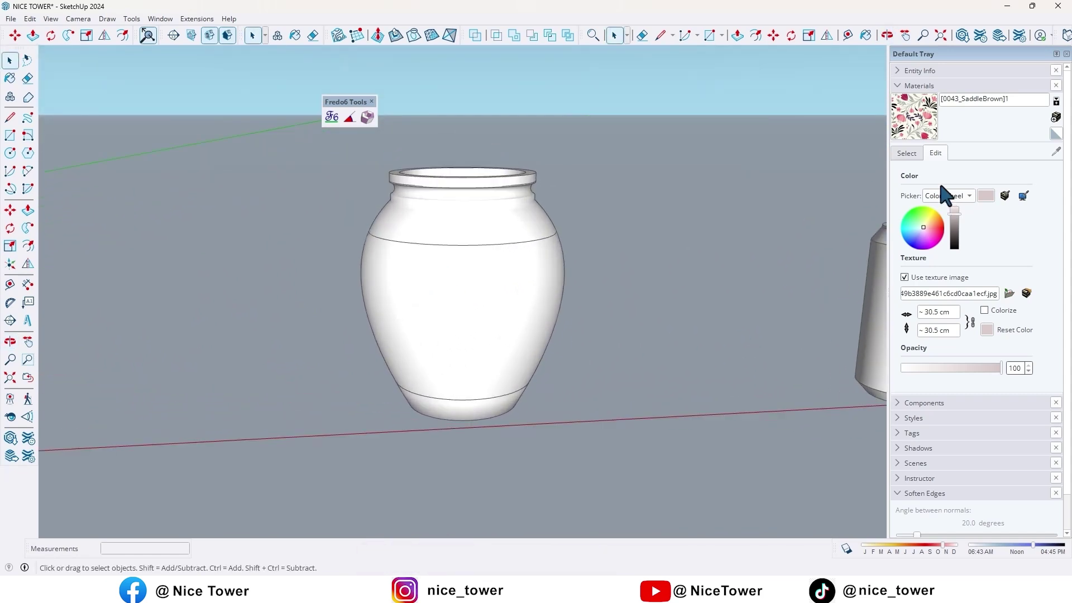
click(906, 154)
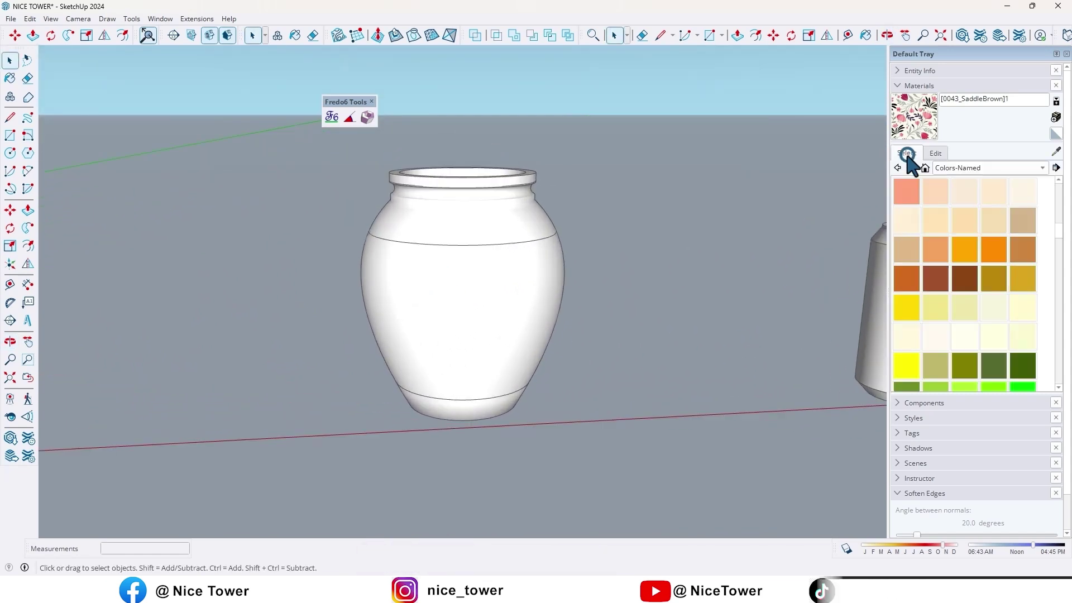
click(1022, 365)
click(459, 285)
mouse_move(467, 293)
middle_down()
mouse_move(478, 317)
mouse_move(376, 325)
mouse_move(375, 302)
mouse_move(419, 304)
middle_up()
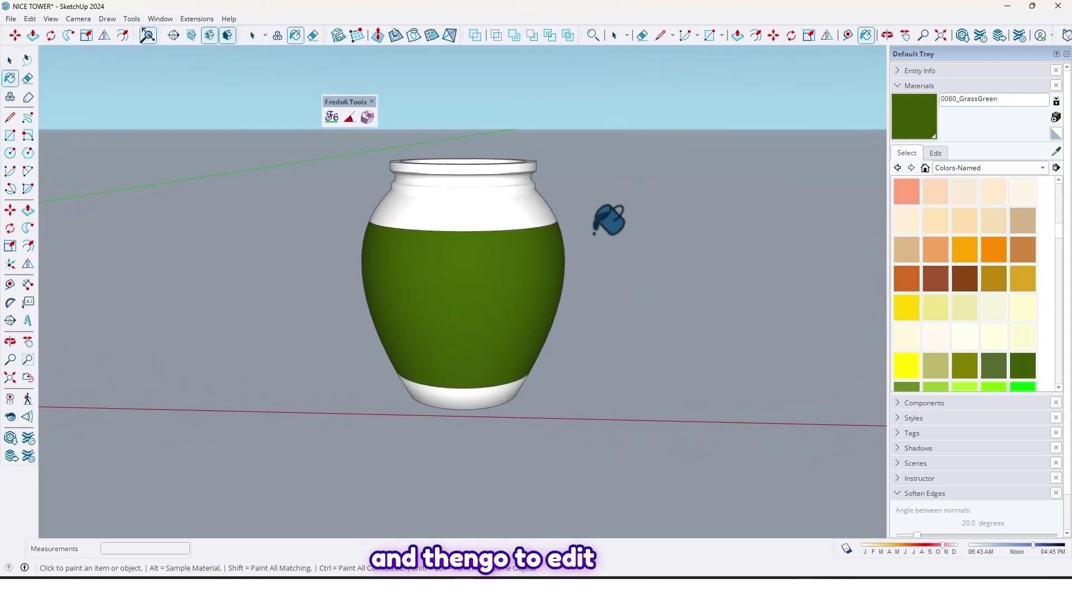
Turn on the texture image for the green material and choose the 600 x 240 brown figure frieze from the Texture folder
click(935, 153)
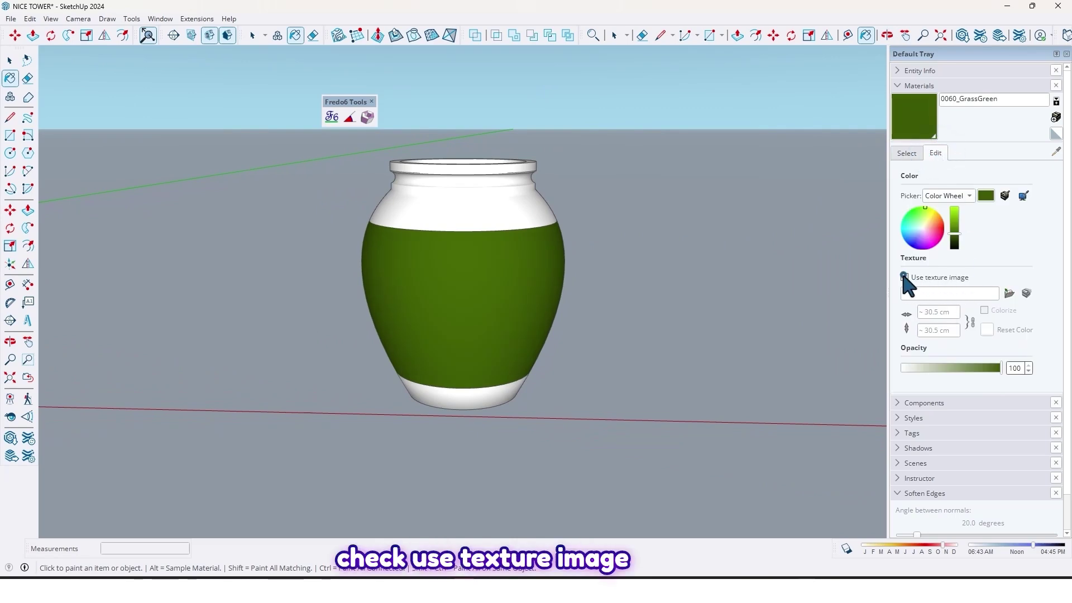
click(904, 277)
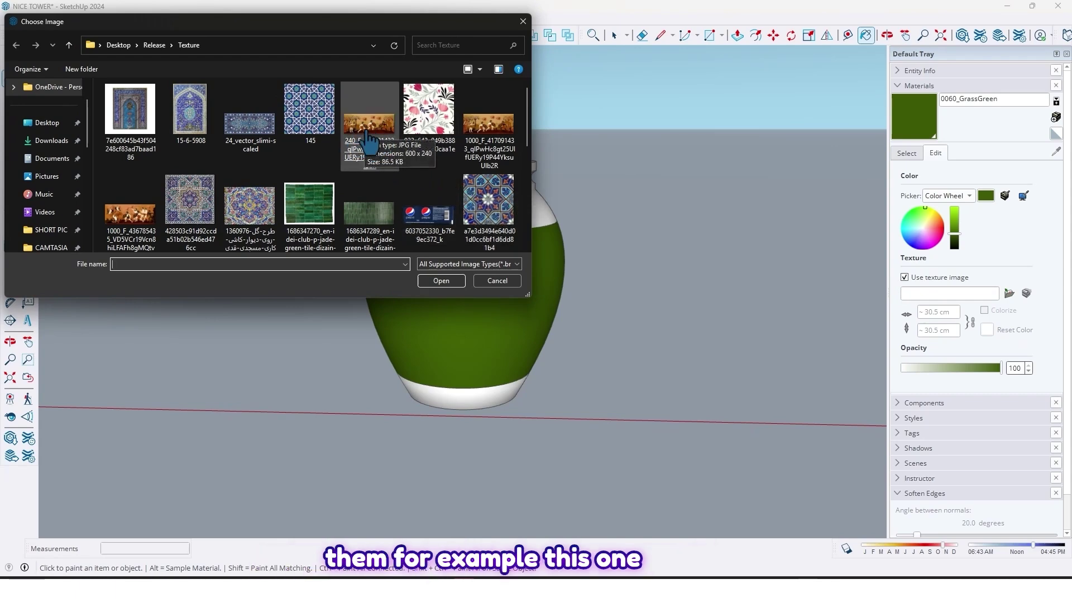
double_click(367, 139)
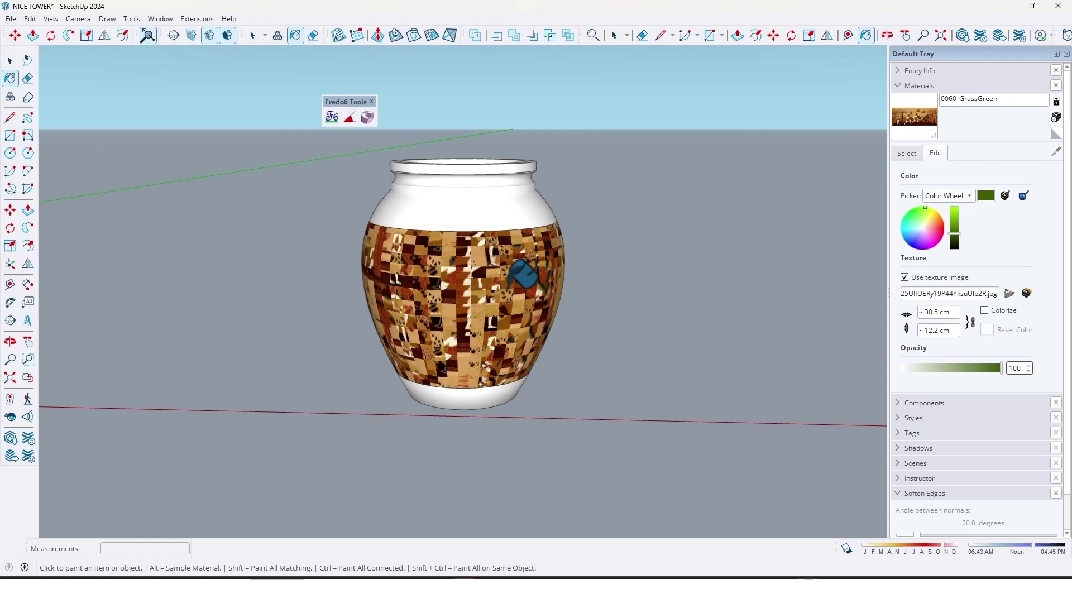
mouse_move(570, 270)
middle_down()
mouse_move(199, 277)
mouse_move(412, 273)
mouse_move(448, 320)
mouse_move(438, 297)
mouse_move(588, 292)
mouse_move(505, 279)
middle_up()
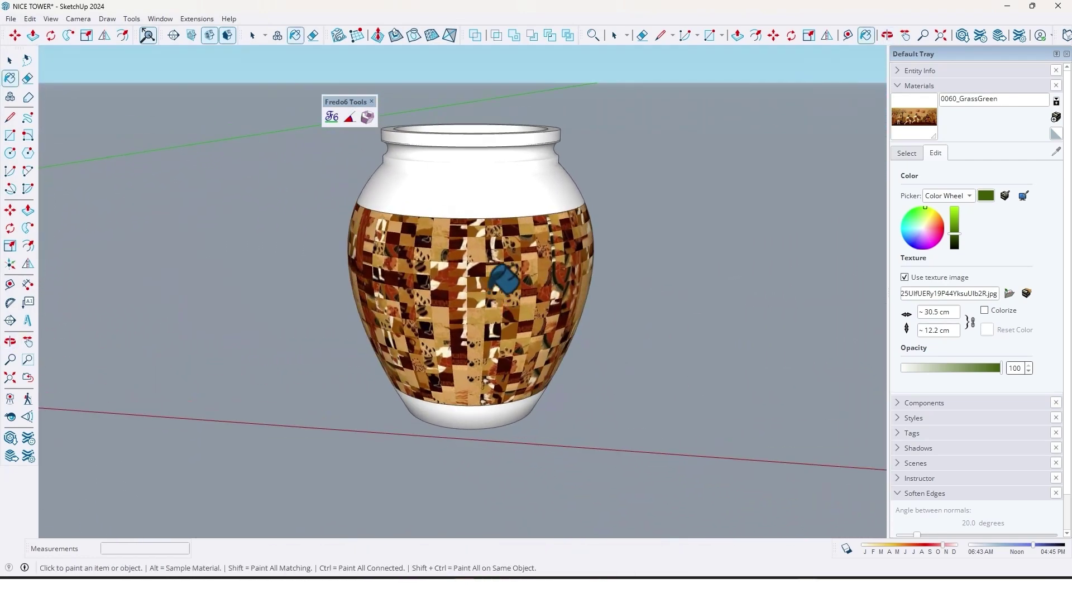
Wrap the figure frieze around the second vase's middle band with ThruPaint and open its visual texture editing
click(332, 116)
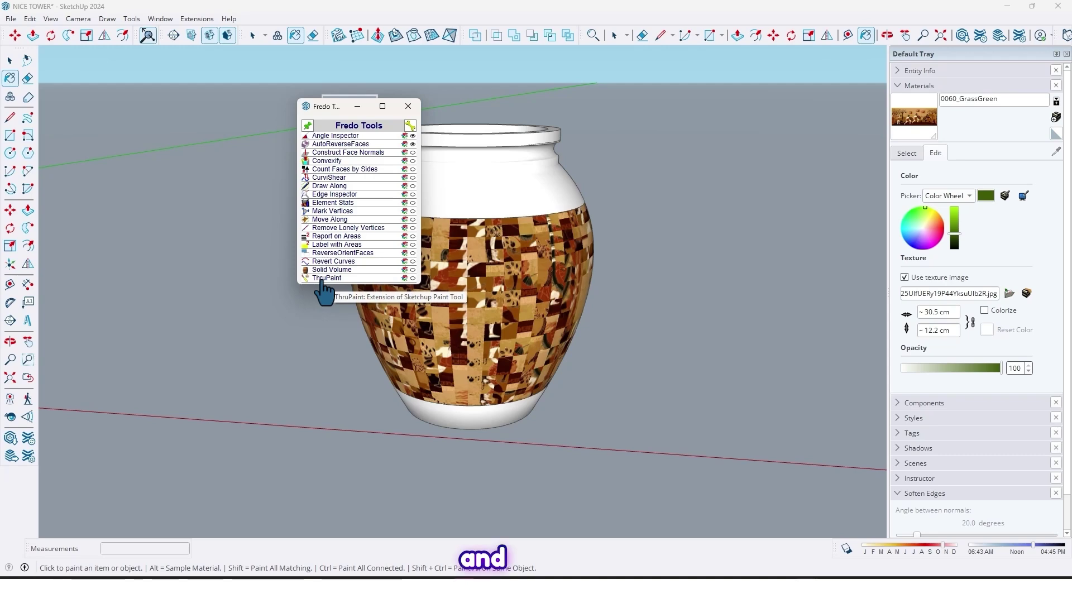
click(322, 278)
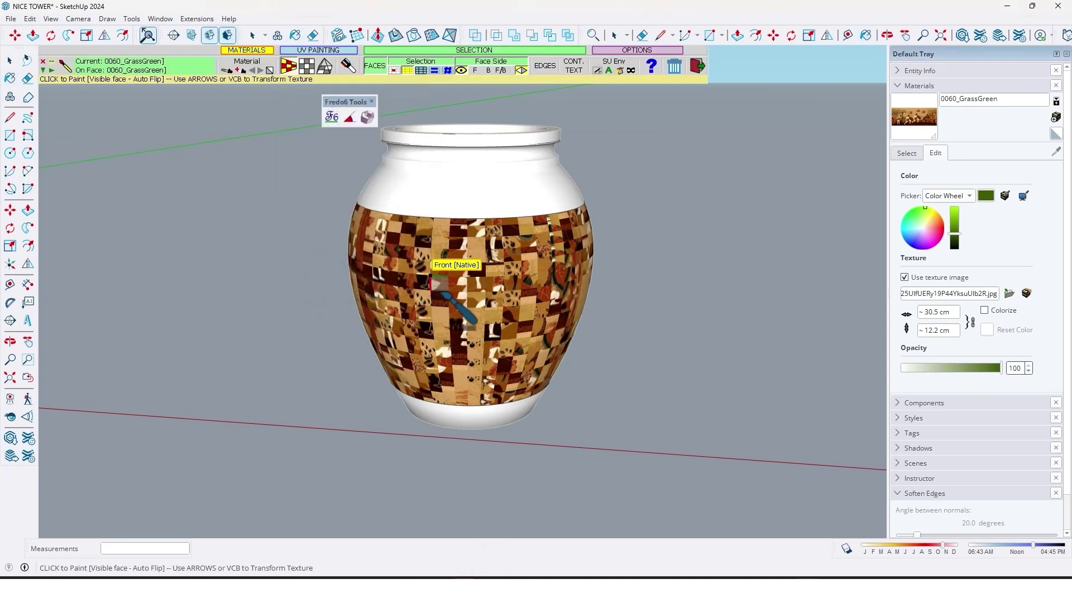
shift+middle_drag(451, 307, 433, 277)
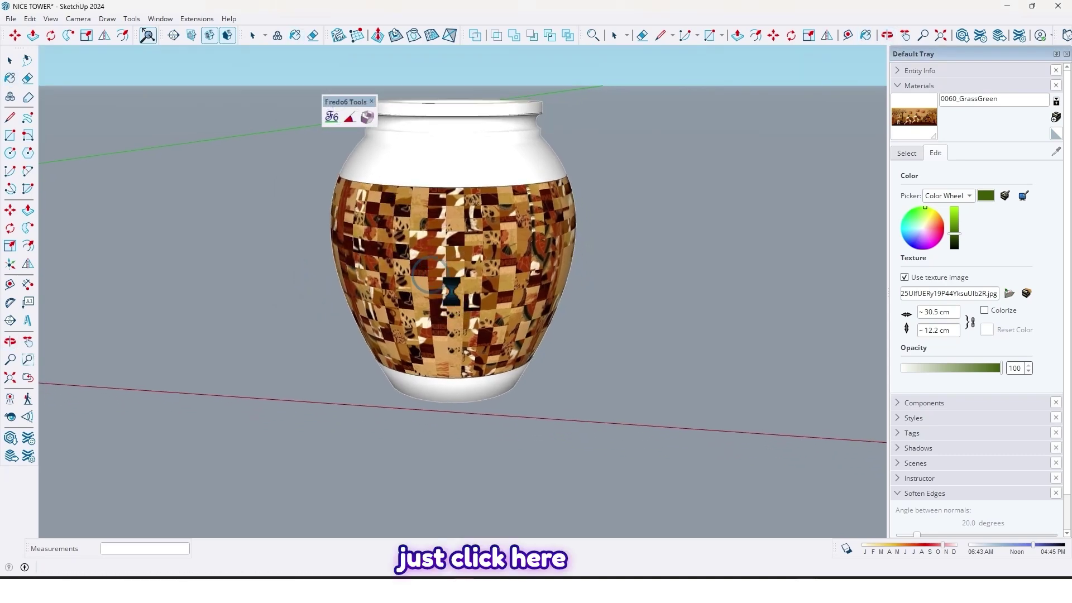
mouse_move(458, 317)
middle_down()
mouse_move(448, 293)
mouse_move(472, 282)
mouse_move(428, 289)
mouse_move(424, 301)
mouse_move(470, 289)
middle_up()
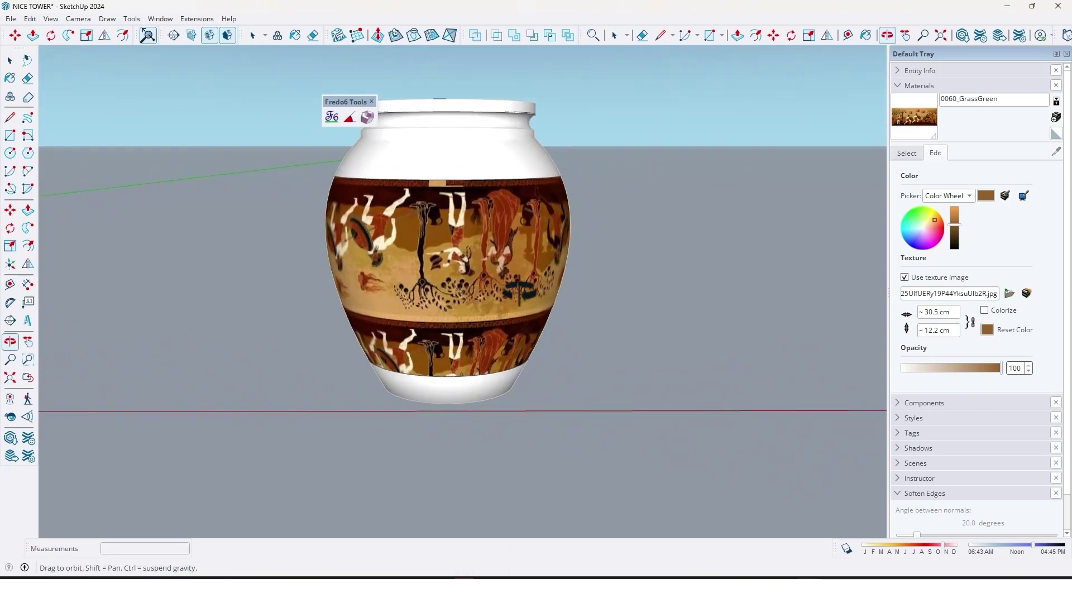
click(458, 277)
click(457, 277)
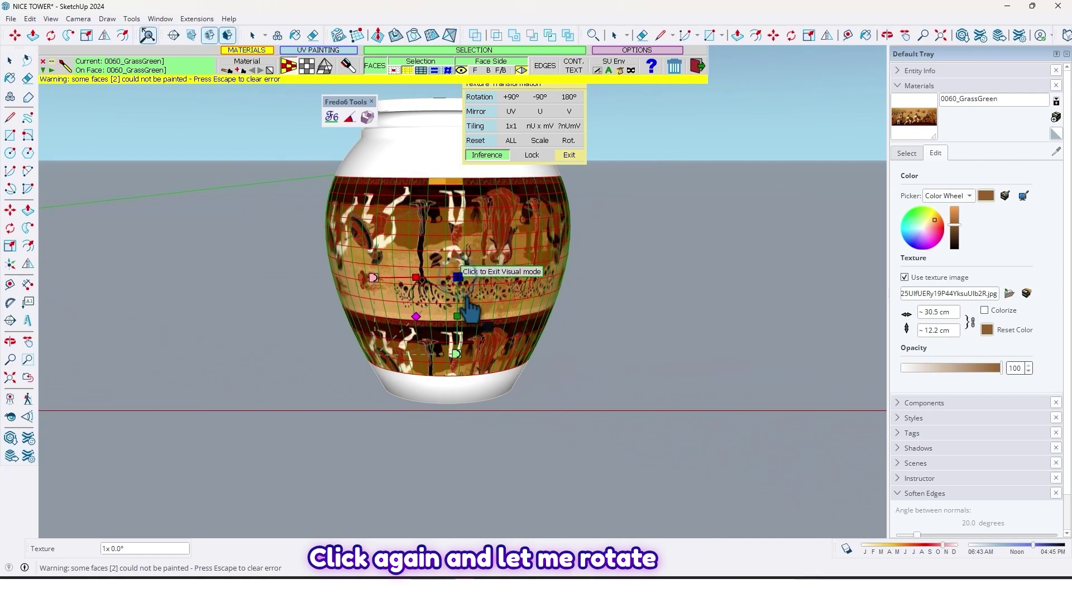
Rotate the figure frieze on the second vase's band by 180° and enlarge it uniformly to about 1.48x
click(457, 354)
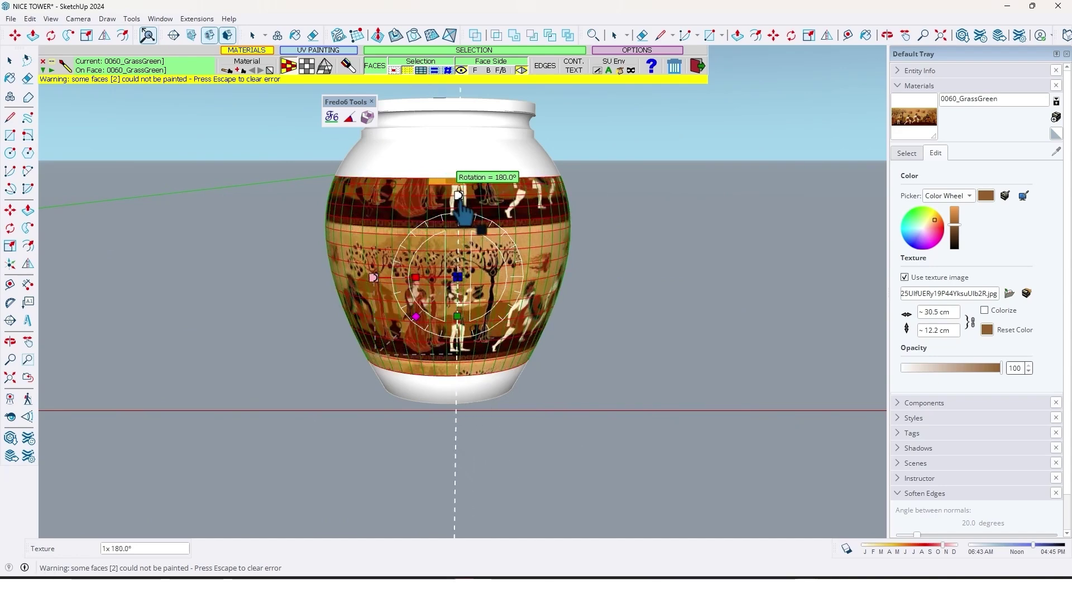
click(461, 207)
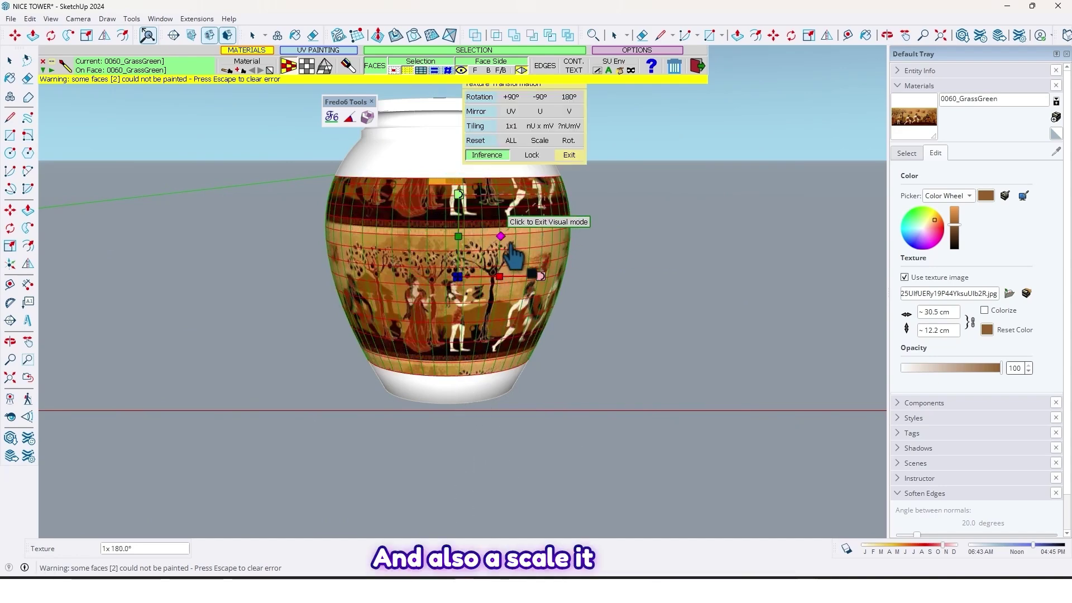
drag(500, 235, 519, 218)
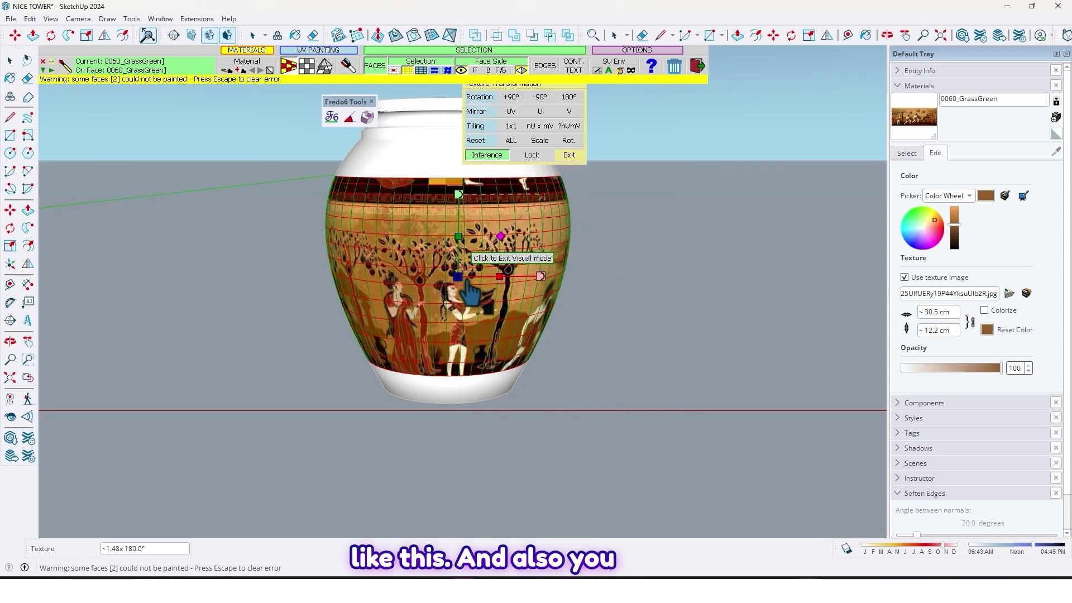
Move the frieze up the band so the full figures and the lower border strip fit on the vase
drag(457, 275, 473, 276)
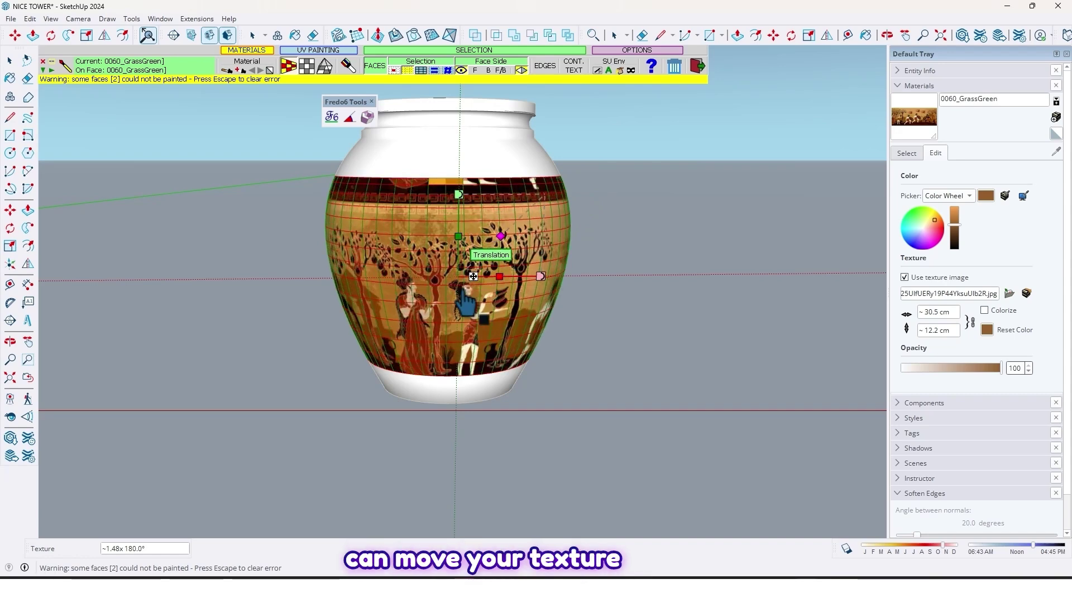
drag(466, 238, 457, 276)
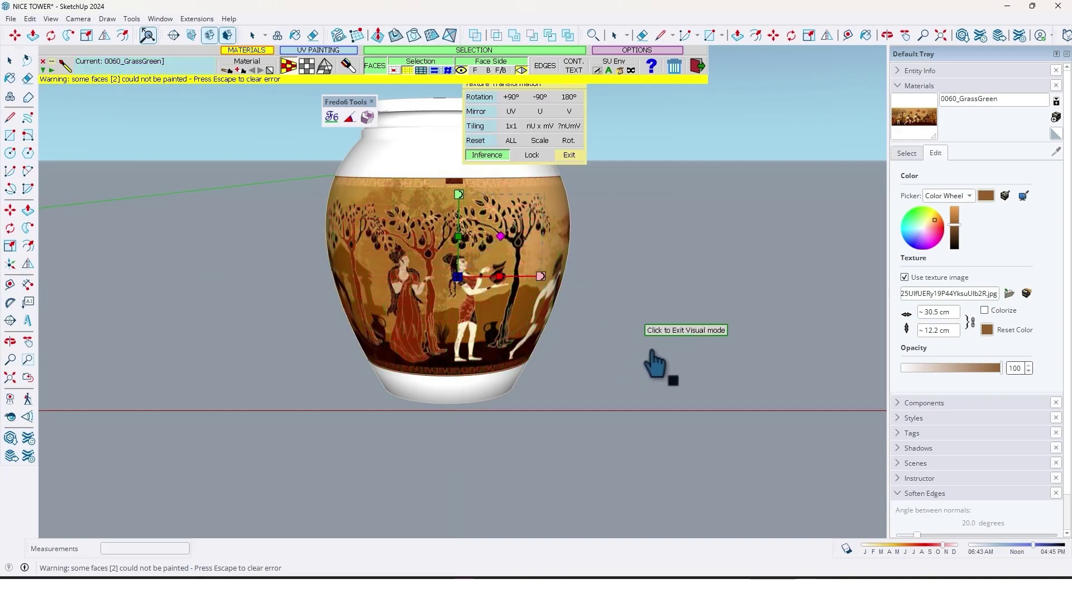
From the other side of the vase, scale the frieze uniformly by 0.8x, to about 1.18x
middle_drag(650, 355, 337, 338)
drag(337, 338, 488, 234)
middle_drag(488, 234, 505, 287)
scroll(458, 247, down, 1)
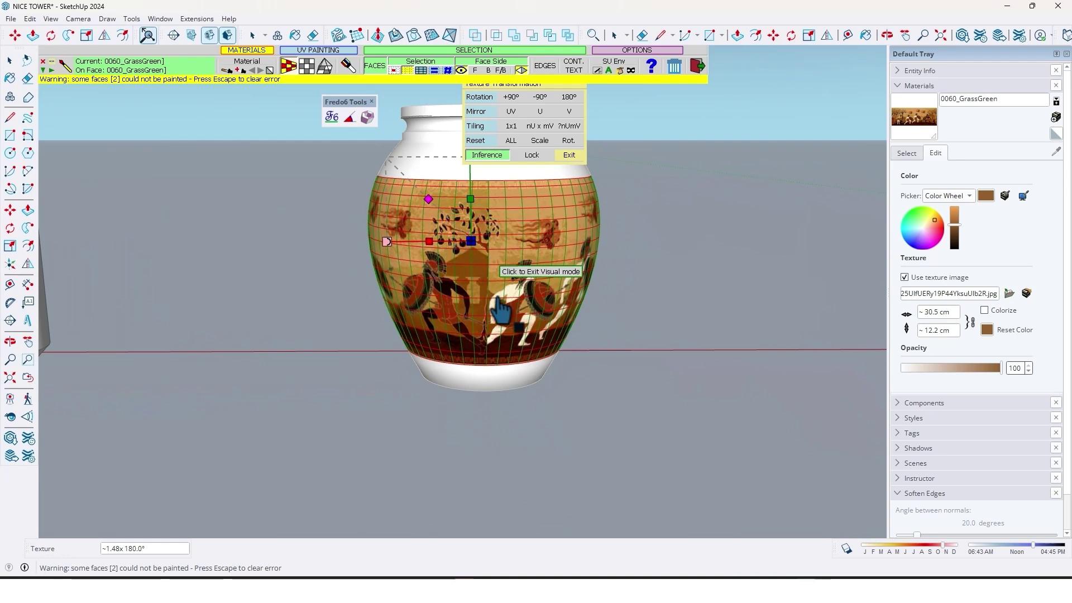
drag(428, 199, 427, 199)
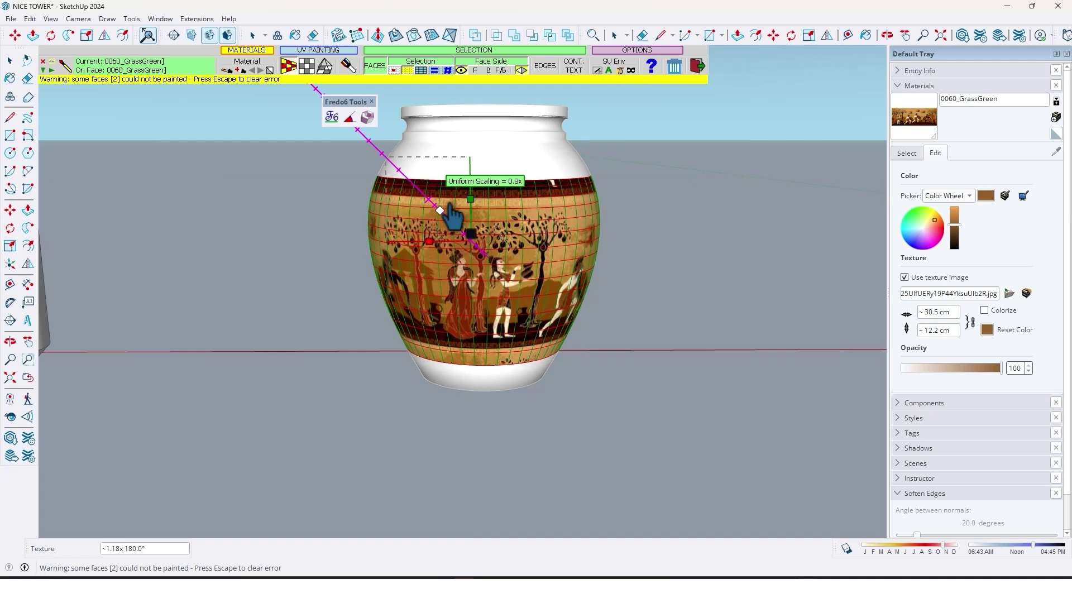
click(453, 212)
Shift the frieze slightly upward on the vase's middle band and leave ThruPaint
middle_drag(332, 270, 726, 312)
middle_drag(394, 307, 504, 291)
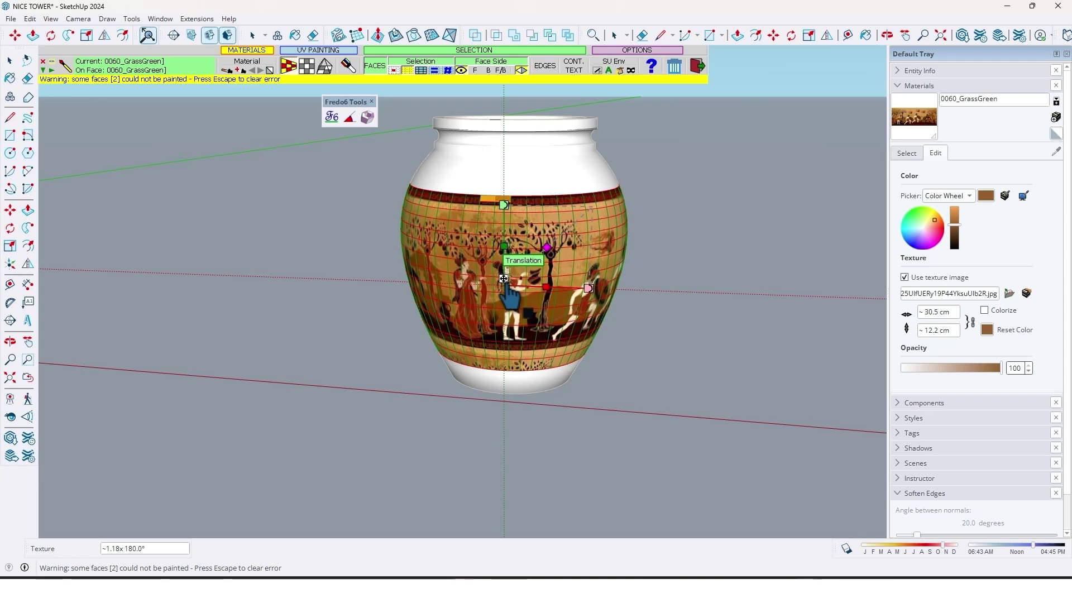
middle_drag(504, 268, 486, 196)
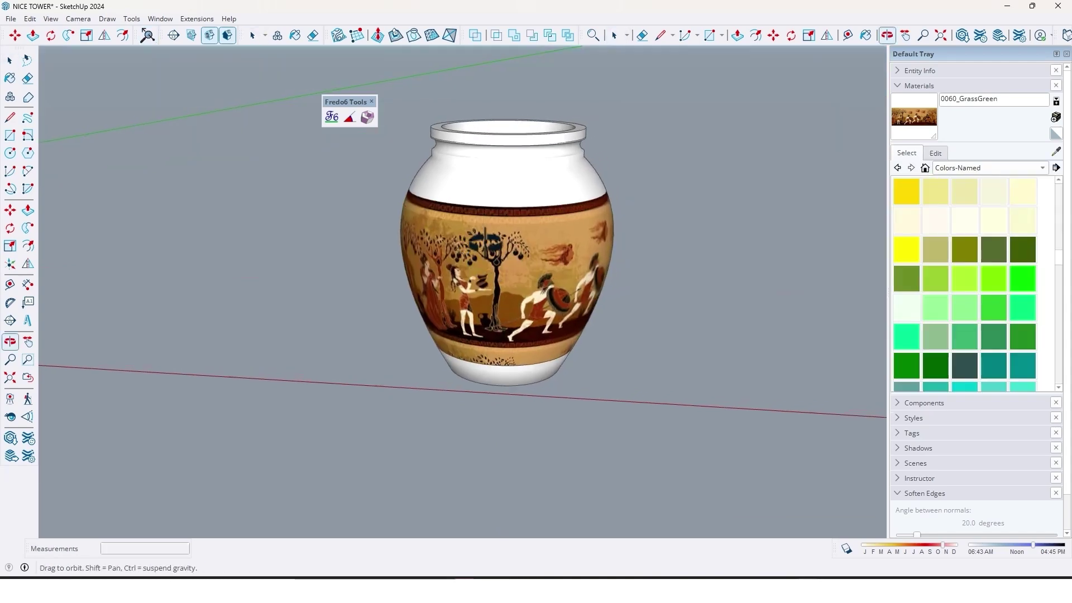
scroll(496, 234, down, 1)
scroll(507, 246, up, 1)
Paint the white shoulder above the vase's frieze with the 0056_Yellow colour
click(486, 196)
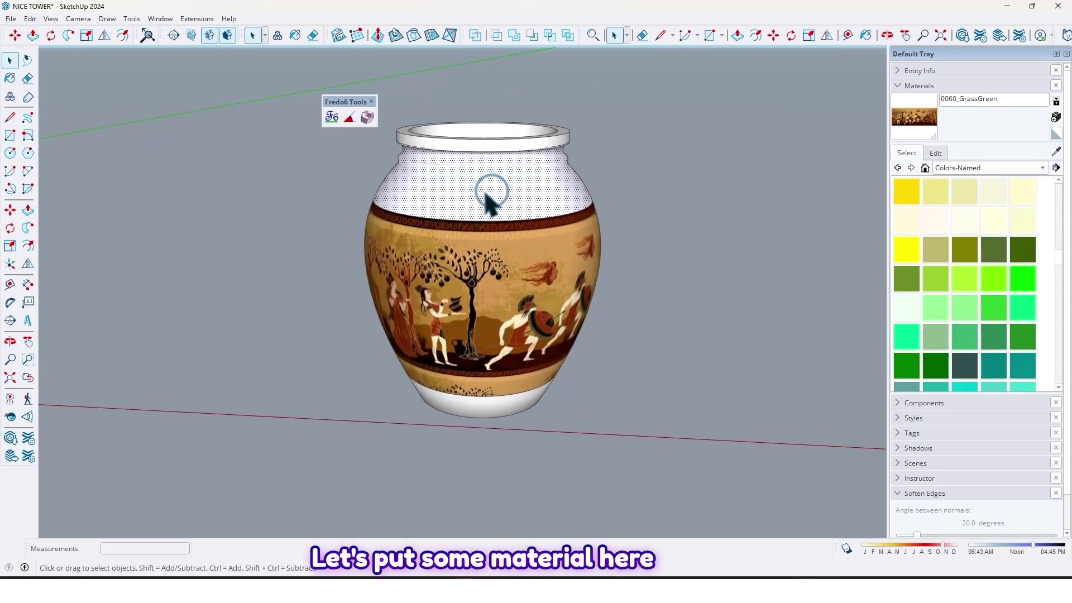
scroll(486, 195, down, 2)
middle_drag(498, 280, 495, 389)
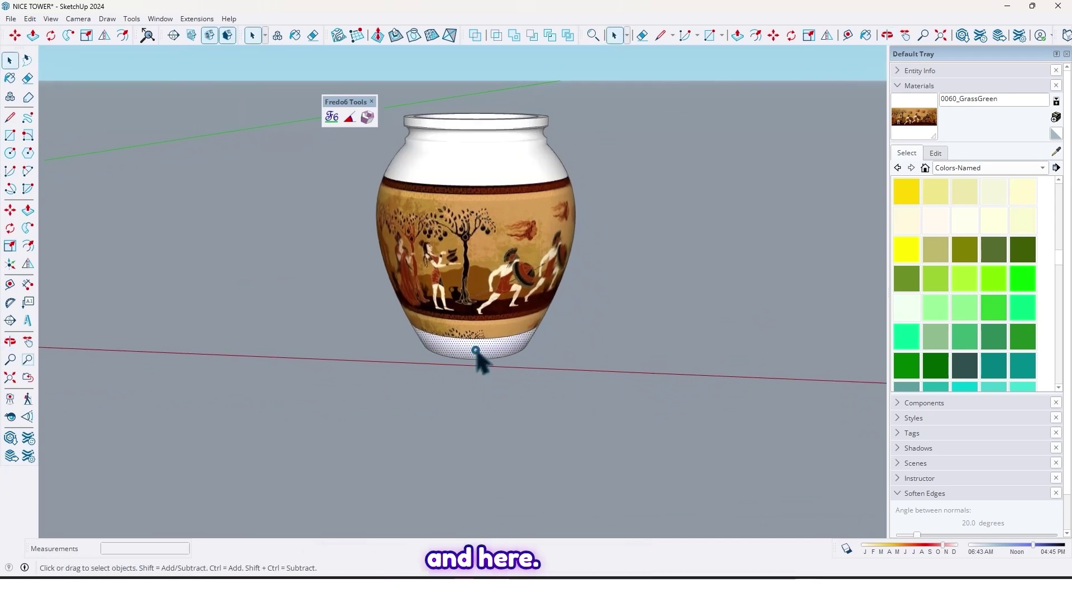
scroll(476, 350, up, 2)
middle_drag(483, 338, 466, 321)
scroll(467, 322, down, 1)
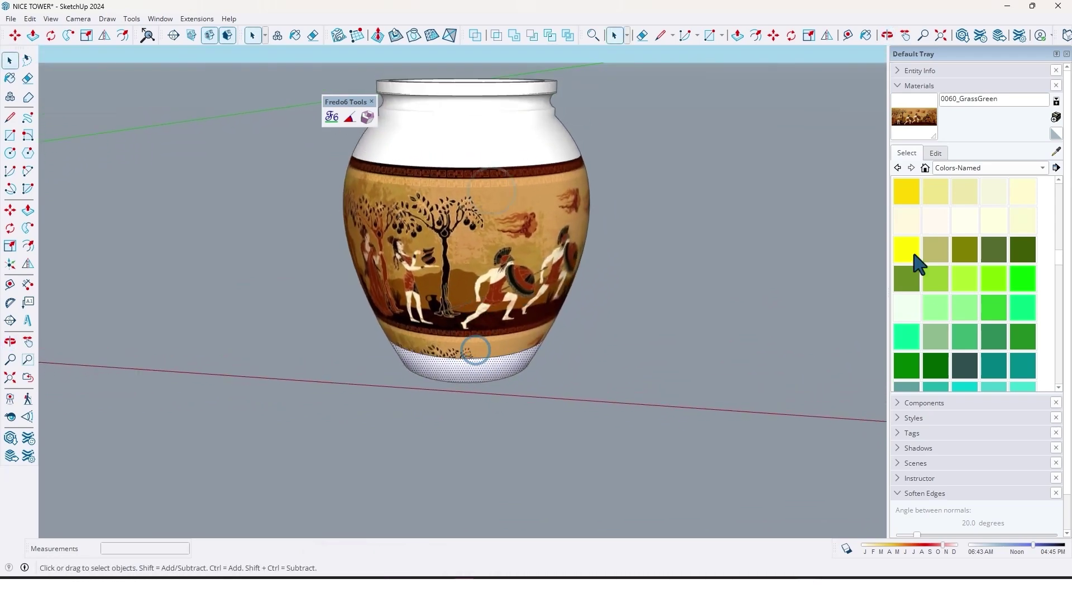
click(914, 254)
click(492, 134)
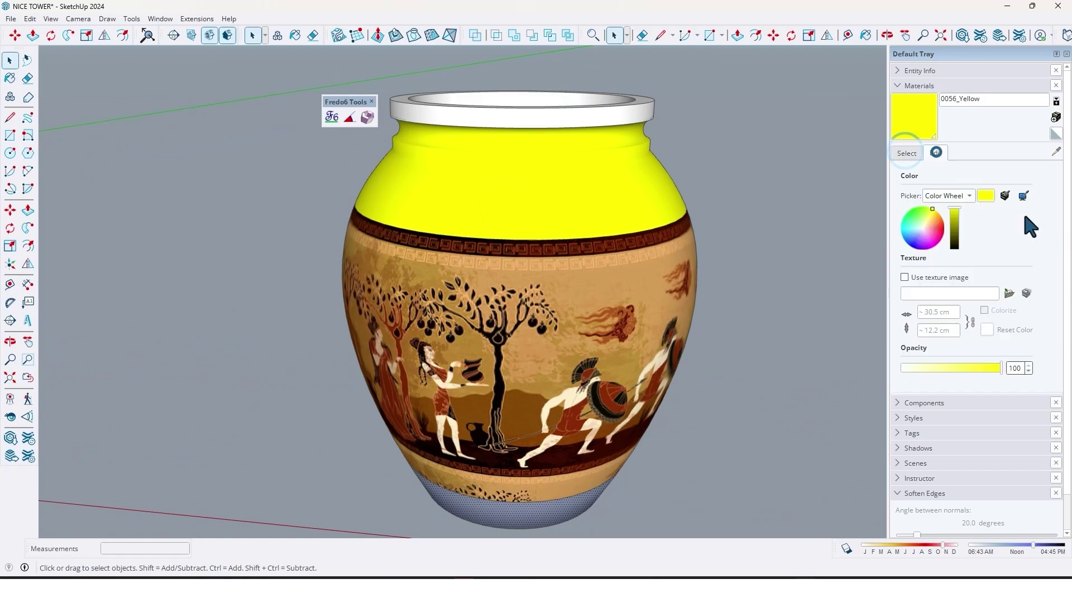
Change the shoulder material's colour to the dark brown sampled from the frieze's border
scroll(546, 249, up, 3)
click(509, 244)
scroll(507, 246, down, 6)
middle_drag(507, 246, 517, 173)
scroll(516, 375, up, 3)
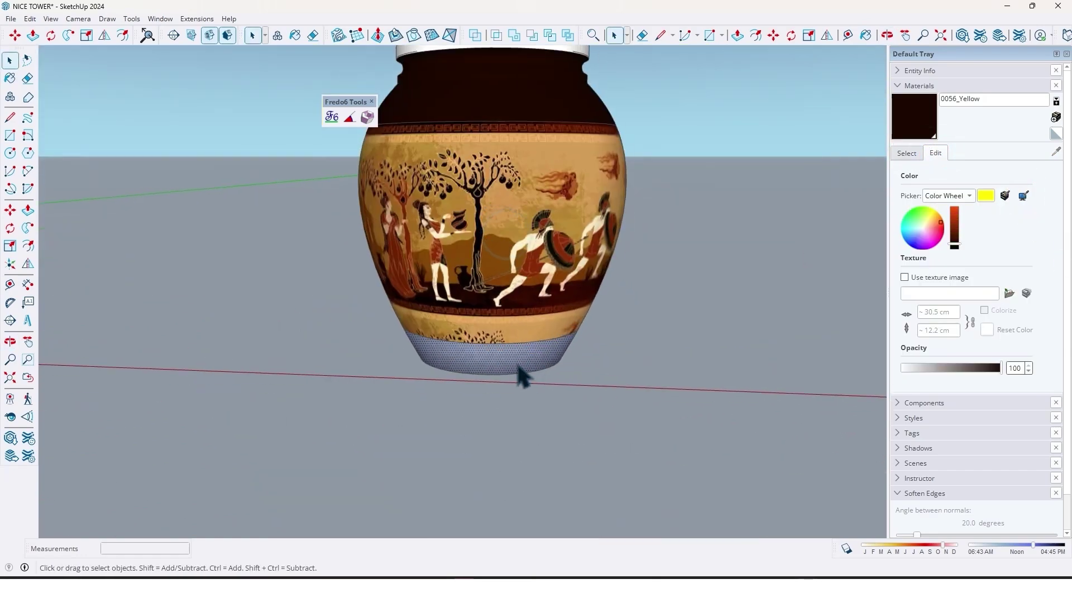
Paint the vase's base with 0071_MediumSpringGreen and match its colour to the light tan of the frieze
click(512, 366)
scroll(533, 334, down, 3)
alt+click(546, 282)
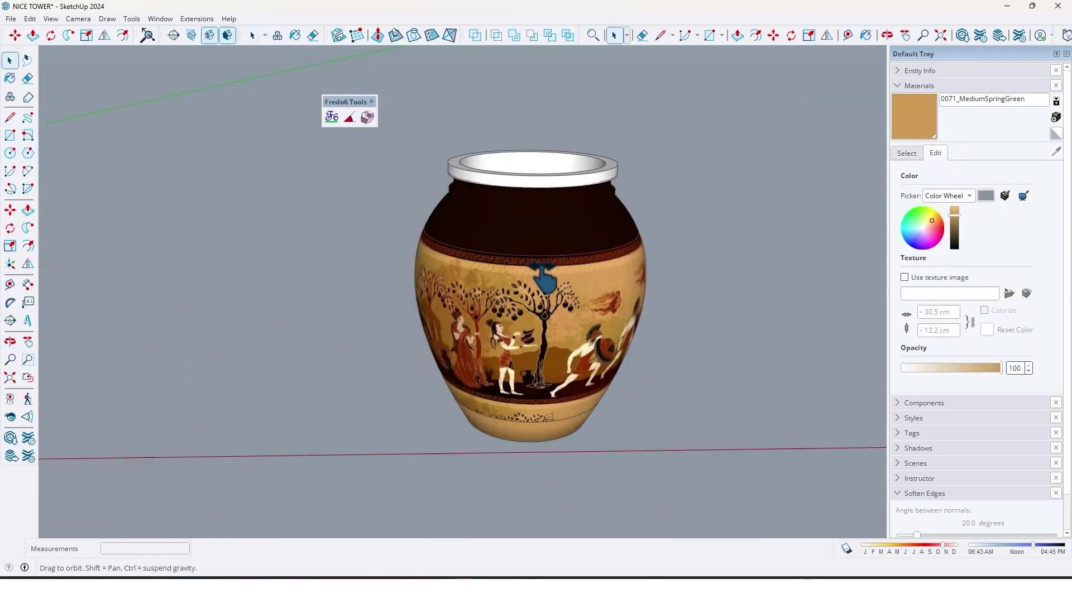
Paint the vase's white rim with the same tan material as the base
scroll(531, 126, up, 3)
click(531, 127)
scroll(545, 208, down, 3)
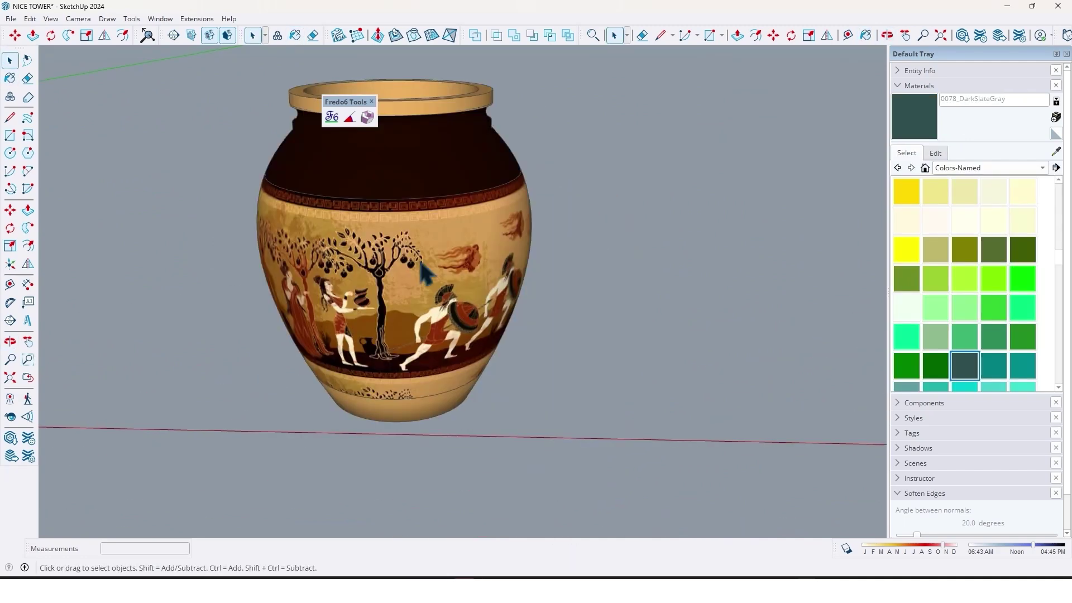
Select the cylindrical side of the plain white can and paint it with the 0078_DarkSlateGray colour
scroll(472, 246, down, 2)
shift+middle_drag(473, 246, 78, 245)
scroll(504, 300, down, 2)
scroll(335, 279, up, 4)
shift+middle_drag(306, 267, 595, 278)
scroll(555, 282, down, 4)
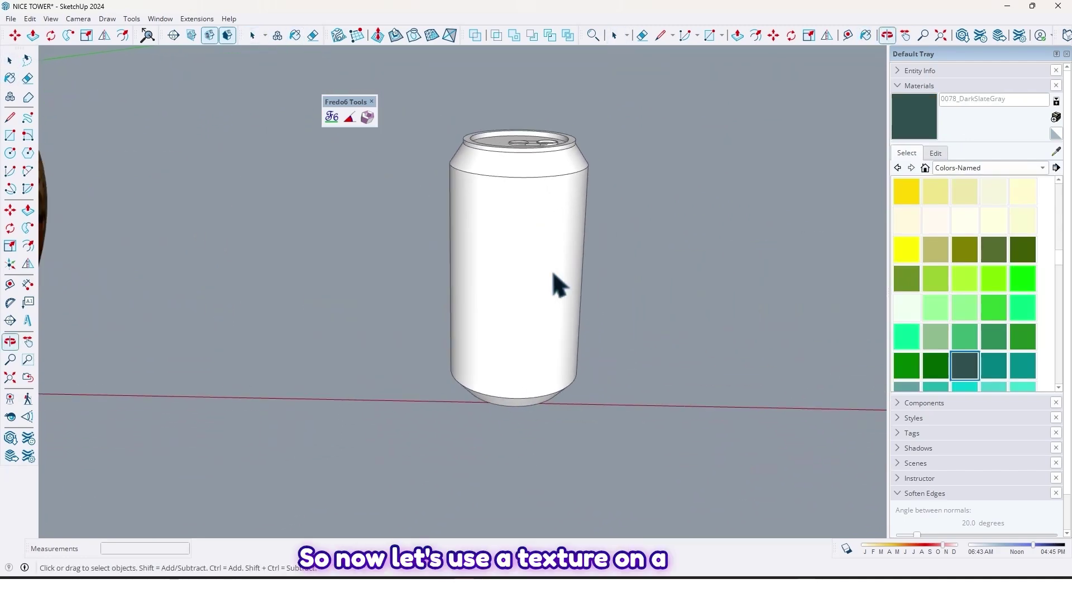
middle_drag(516, 279, 519, 249)
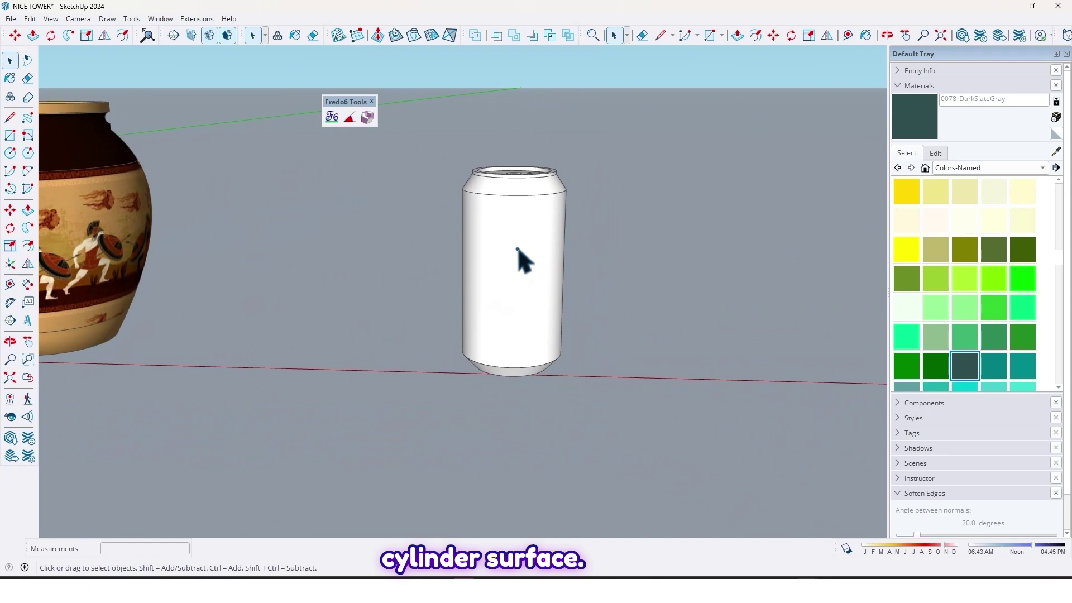
click(518, 249)
mouse_move(463, 274)
middle_down()
mouse_move(664, 312)
mouse_move(458, 270)
mouse_move(514, 239)
middle_up()
key(b)
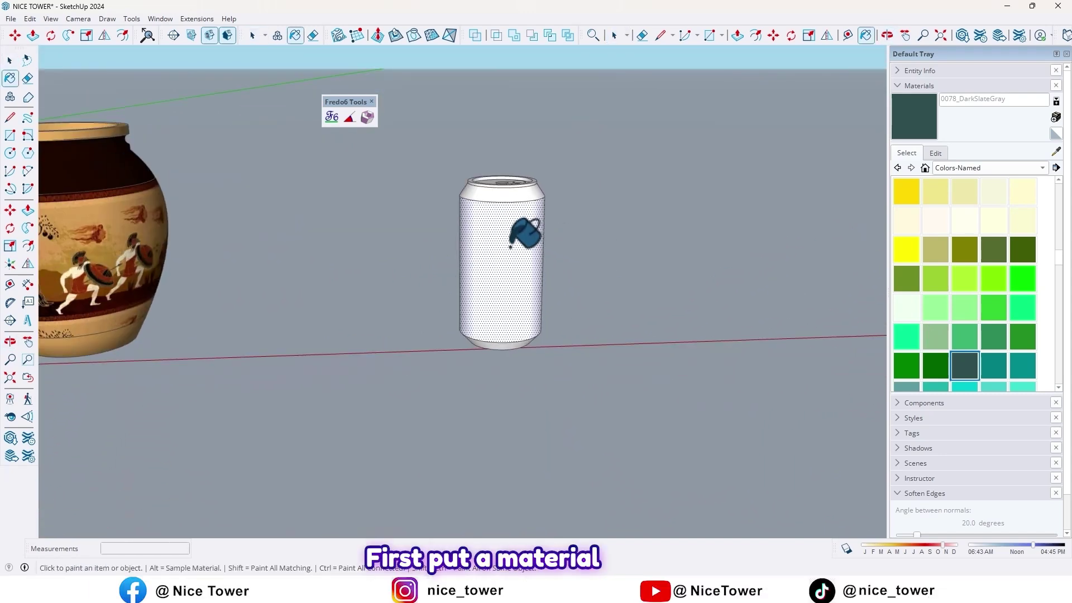
click(509, 245)
mouse_move(511, 244)
middle_down()
mouse_move(581, 211)
mouse_move(493, 225)
mouse_move(530, 227)
middle_up()
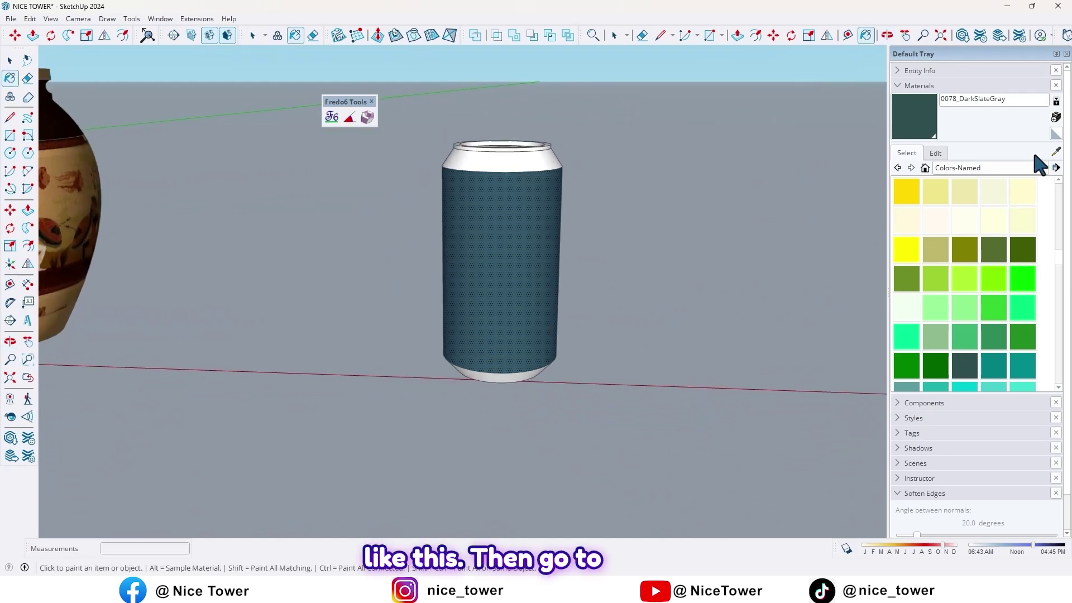
Turn on the texture image for the can's material and choose the blue Pepsi label picture from the Texture folder
click(935, 153)
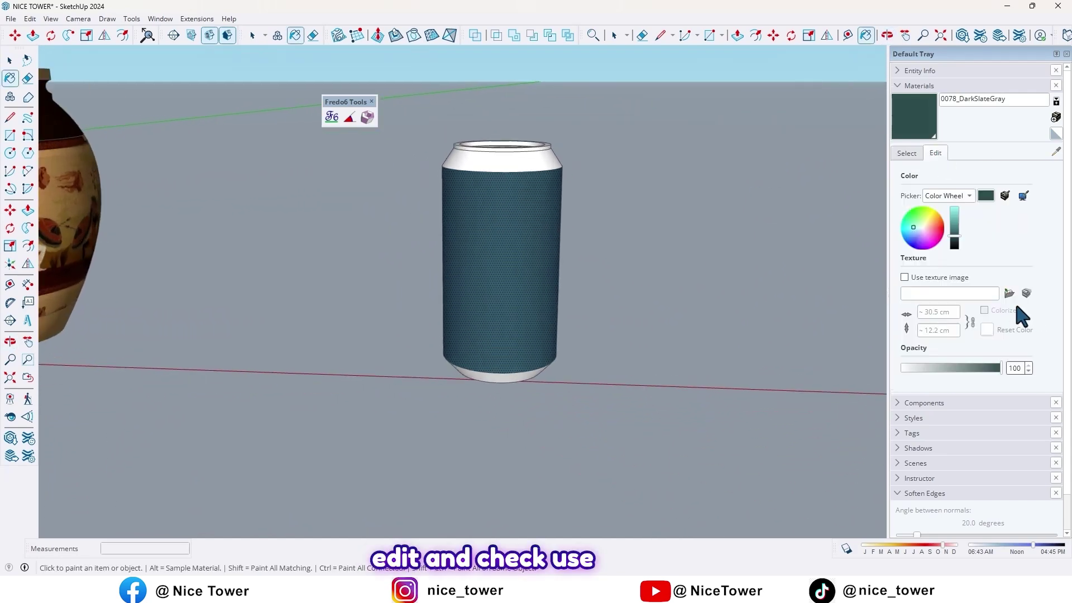
click(904, 277)
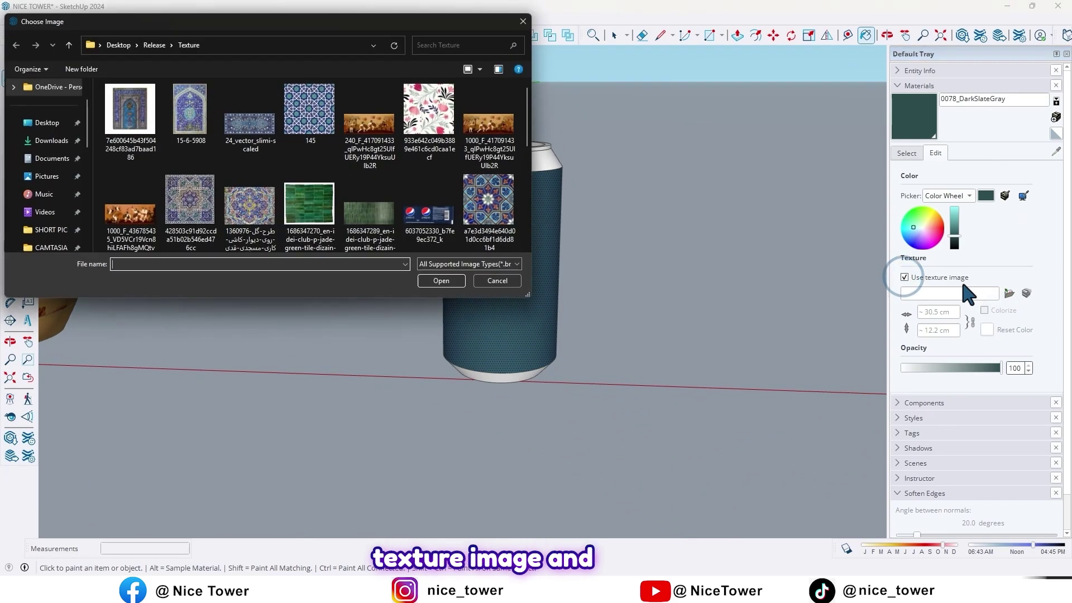
scroll(390, 179, down, 3)
scroll(357, 196, up, 1)
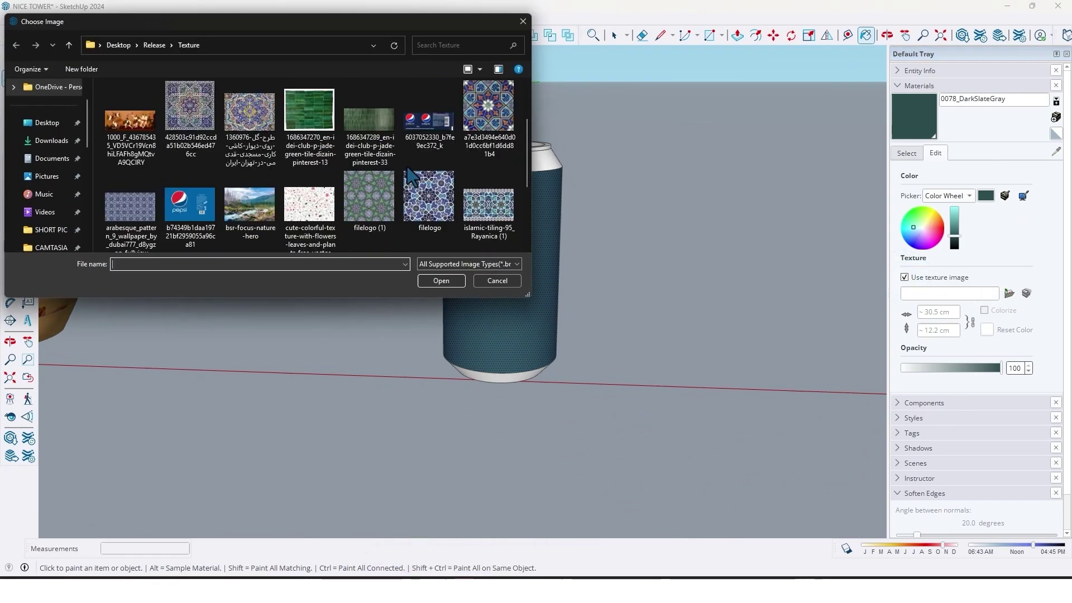
double_click(200, 209)
Start ThruPaint, apply it to the can's Pepsi-textured side and open its visual texture editing
mouse_move(501, 261)
middle_down()
mouse_move(581, 256)
mouse_move(383, 282)
mouse_move(494, 290)
mouse_move(359, 490)
mouse_move(441, 385)
mouse_move(471, 276)
mouse_move(332, 148)
middle_up()
key(b)
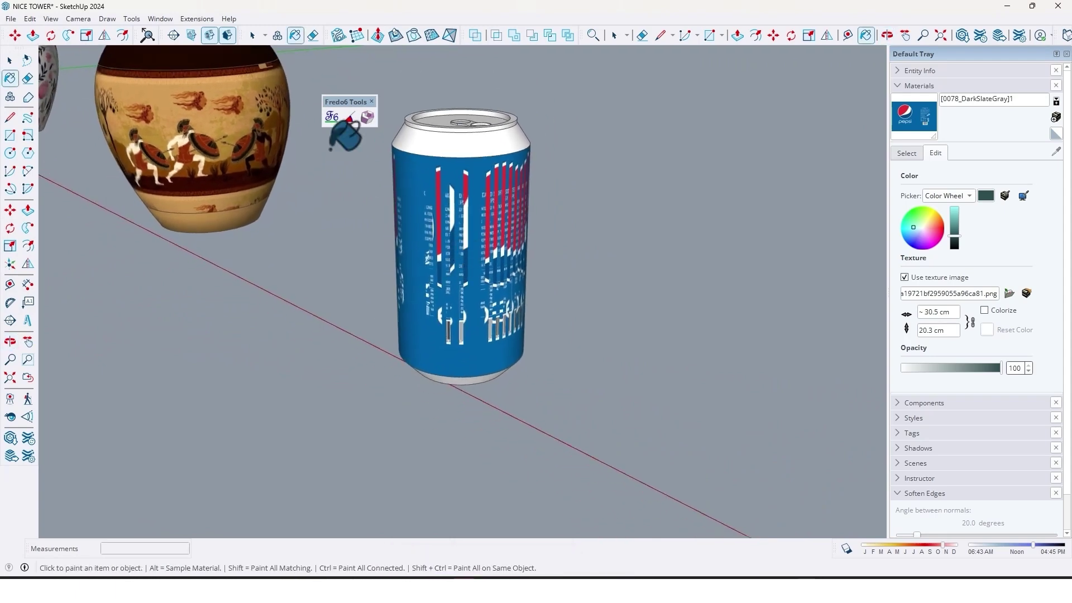
click(332, 117)
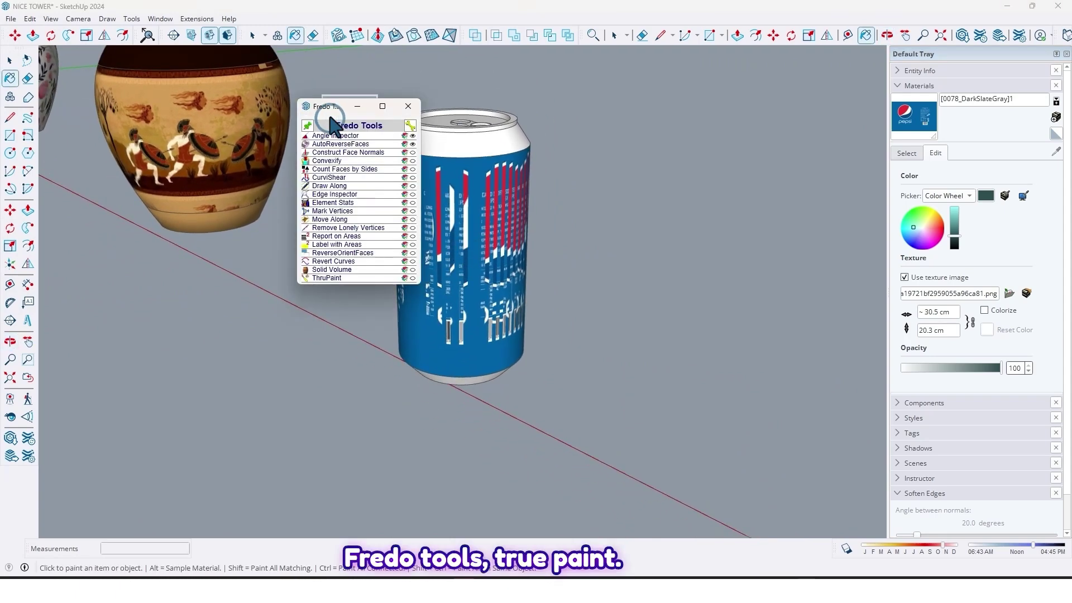
click(329, 278)
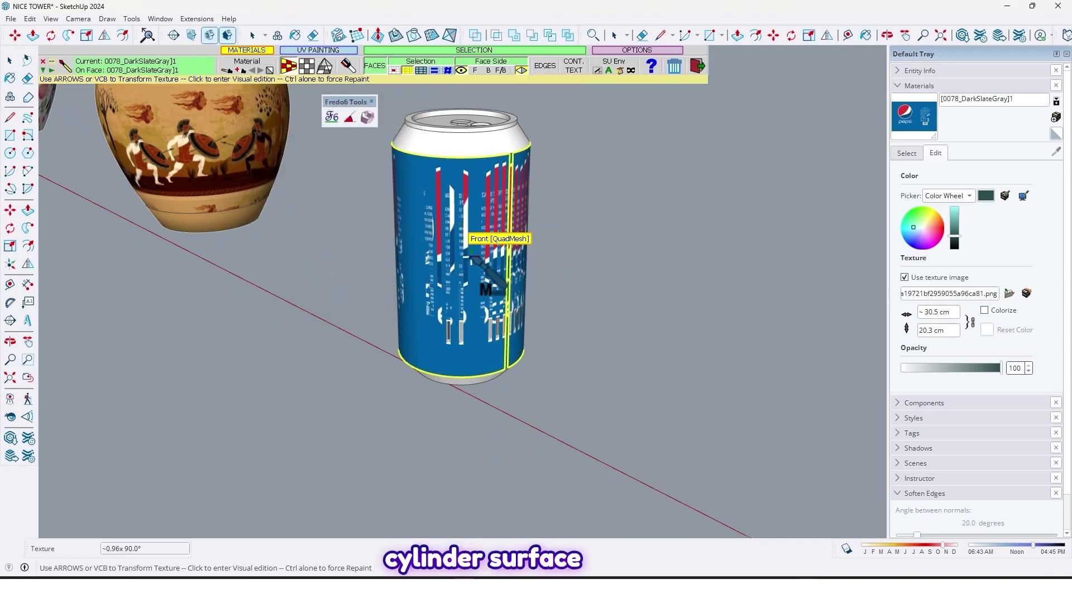
click(460, 255)
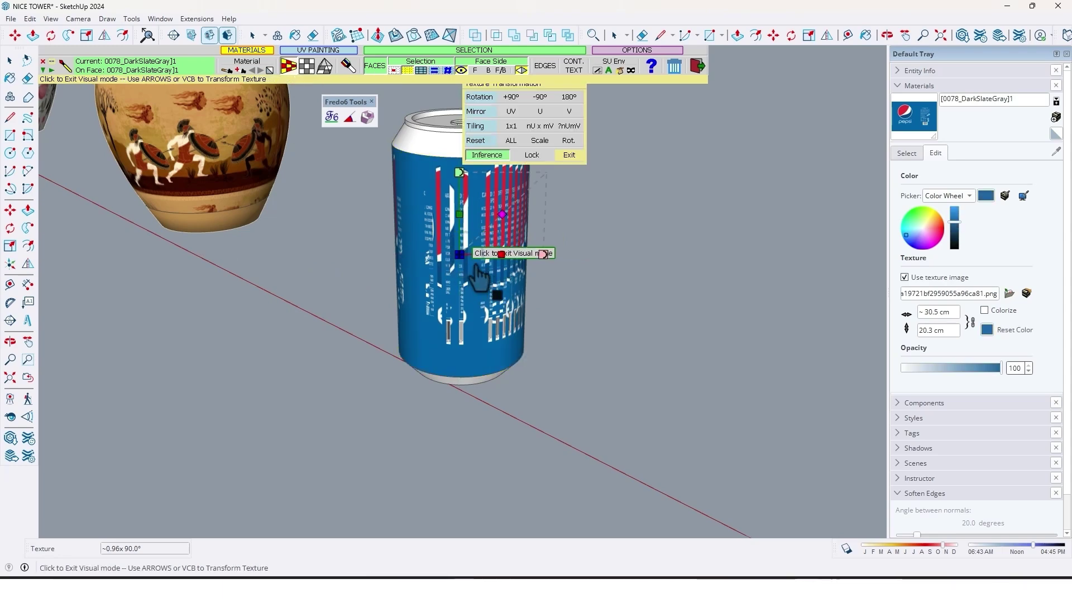
Reposition the Pepsi texture around the can's side, working from the face that carries the logo
drag(459, 256, 476, 255)
middle_drag(546, 251, 771, 245)
mouse_move(485, 258)
middle_down()
mouse_move(532, 259)
mouse_move(466, 250)
middle_up()
drag(573, 237, 614, 192)
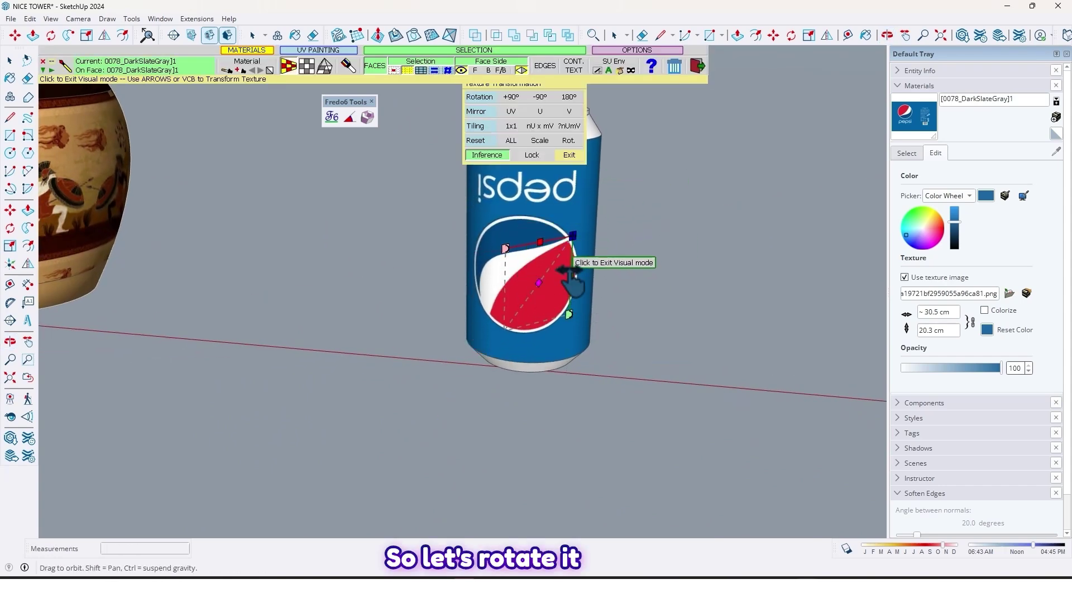
Rotate the Pepsi texture on the can by 180° and shift it into place on the side
middle_drag(572, 278, 567, 333)
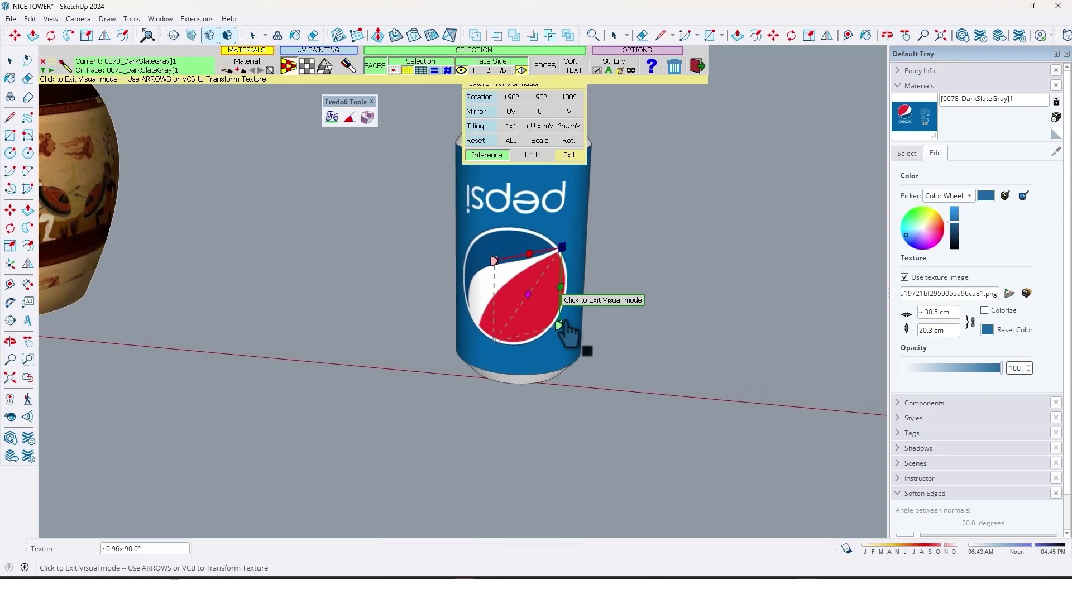
drag(560, 328, 530, 334)
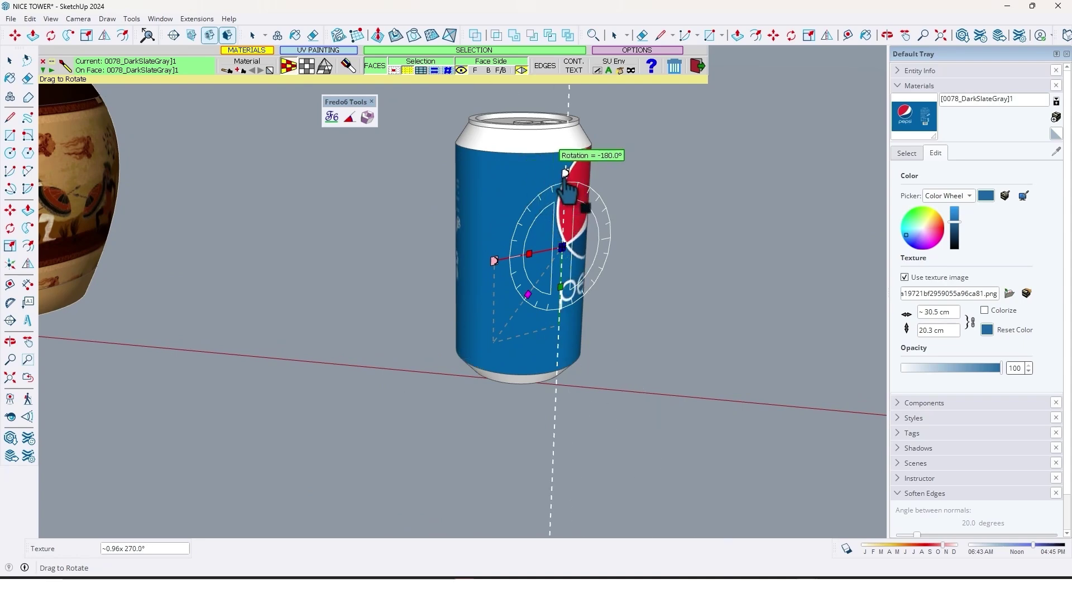
middle_drag(596, 310, 548, 278)
drag(548, 255, 557, 287)
Paint the can's side at the texture seam with ThruPaint's projected mapping, using the Pepsi material
middle_drag(558, 287, 420, 268)
middle_drag(445, 211, 529, 256)
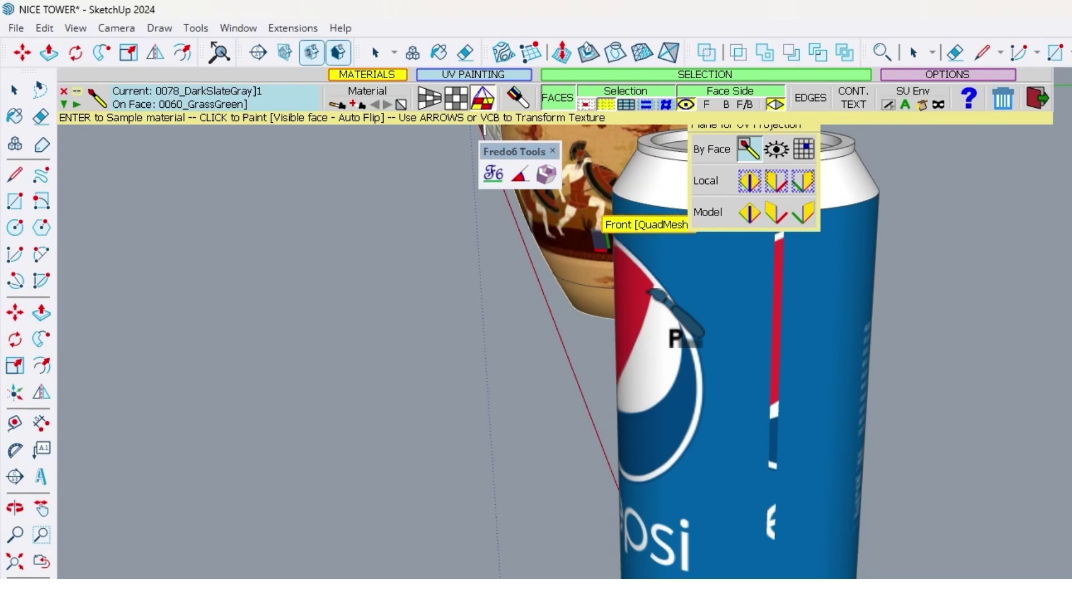
click(725, 369)
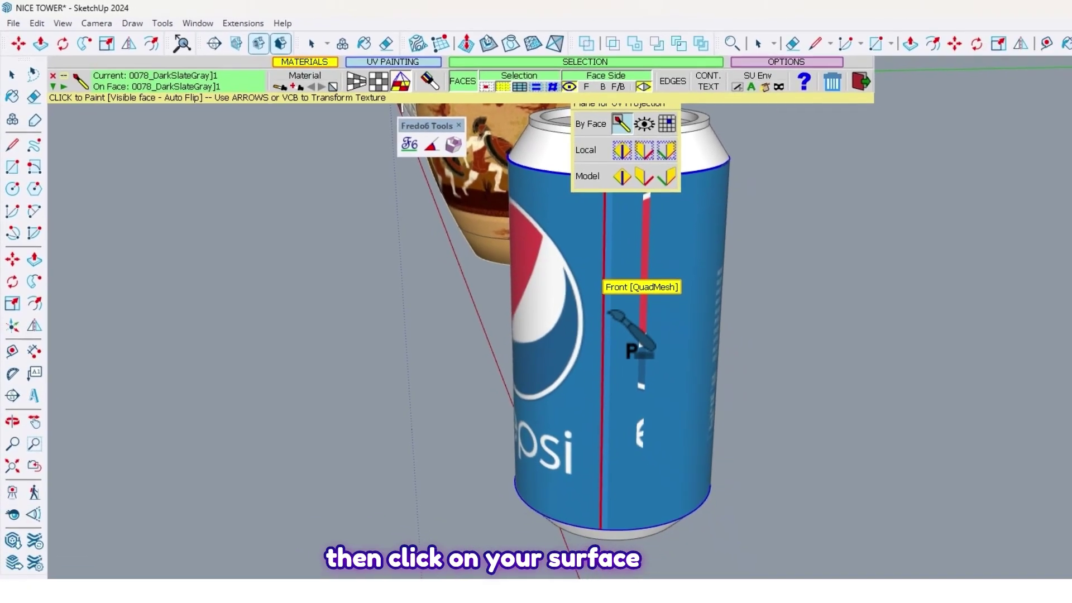
click(714, 364)
Restart ThruPaint and paint the plain blue side of the can with the Pepsi material using quad-mesh mapping
middle_drag(624, 317, 357, 301)
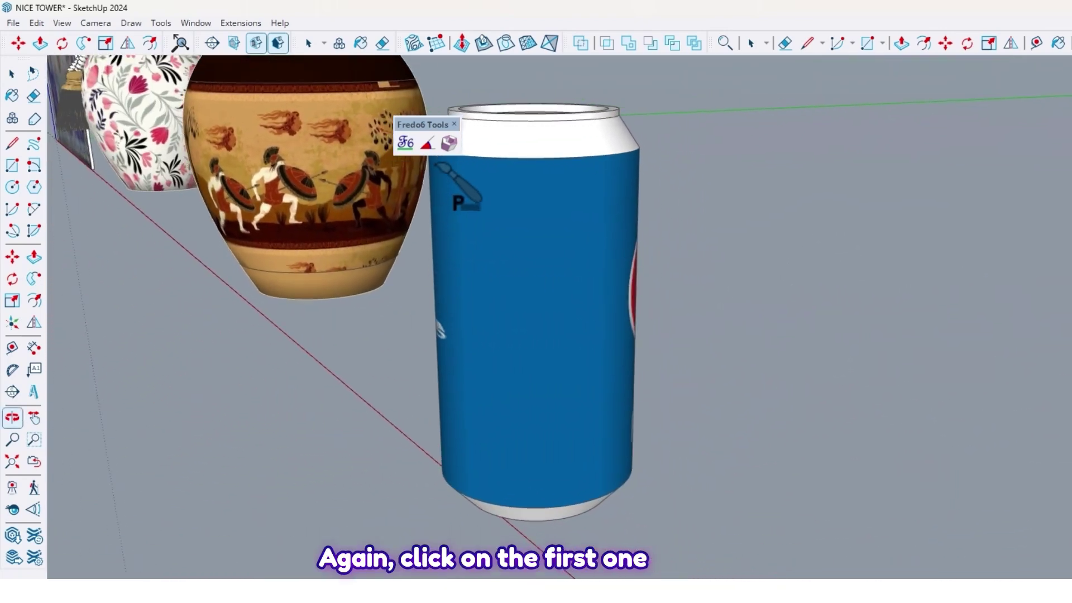
click(448, 143)
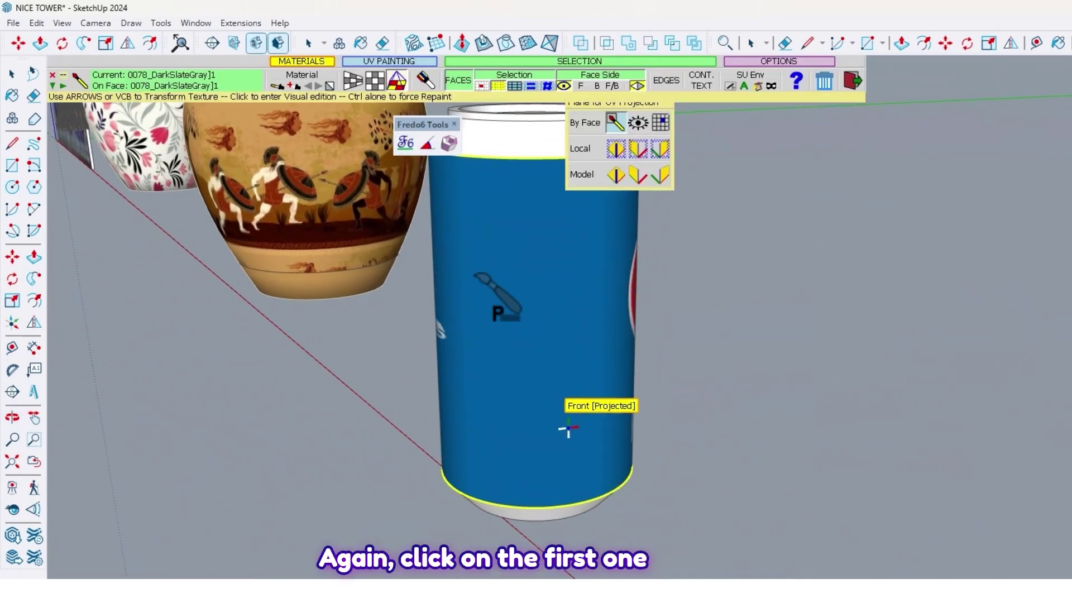
click(354, 85)
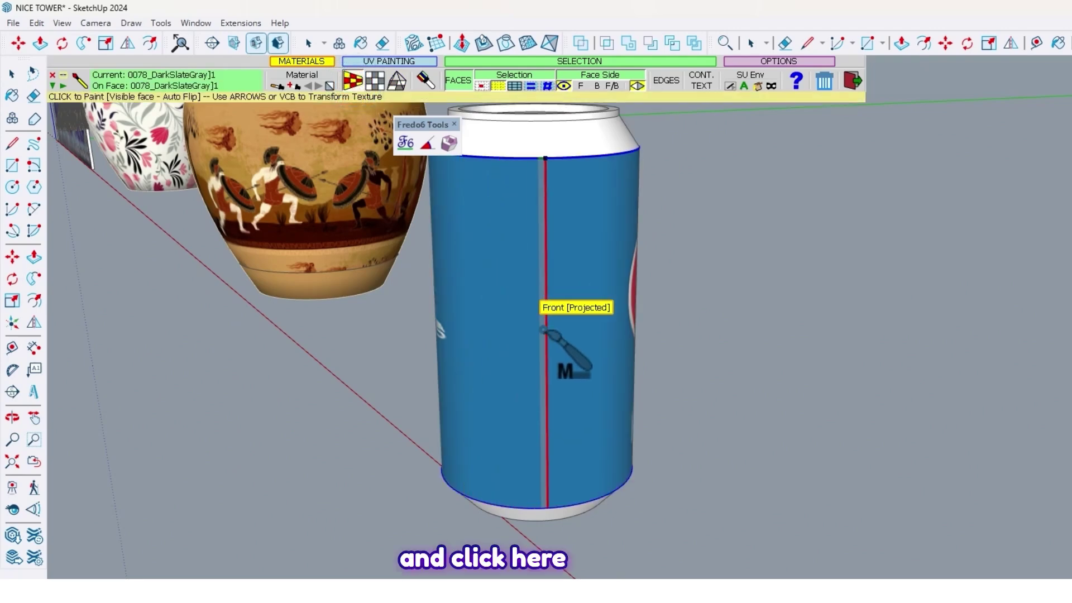
click(543, 330)
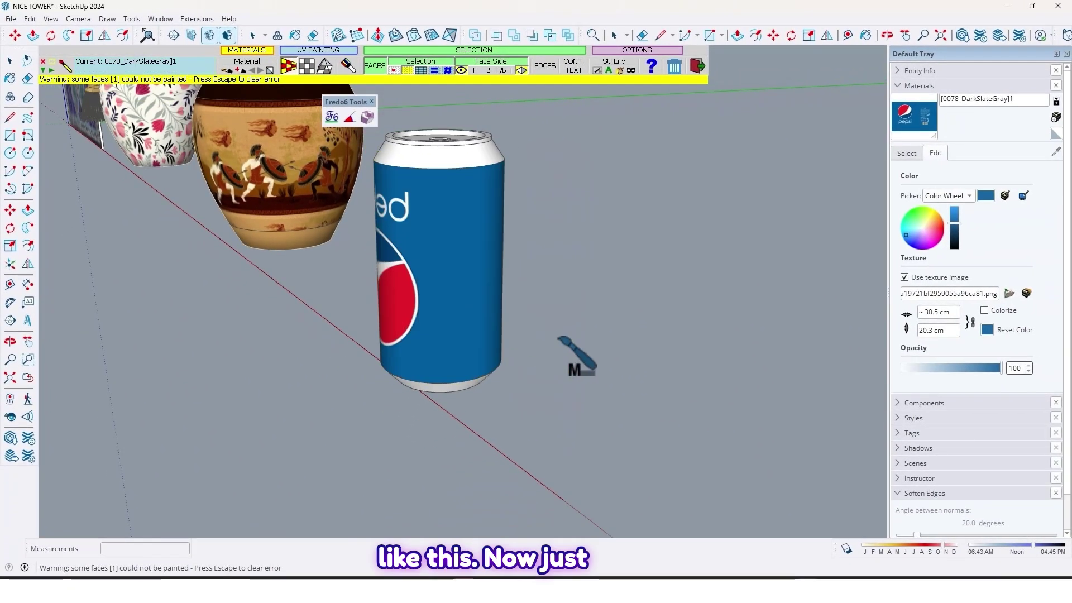
Rotate the upside-down Pepsi texture by about 180° so the logo stands upright on the can, and leave ThruPaint
middle_drag(441, 308, 643, 290)
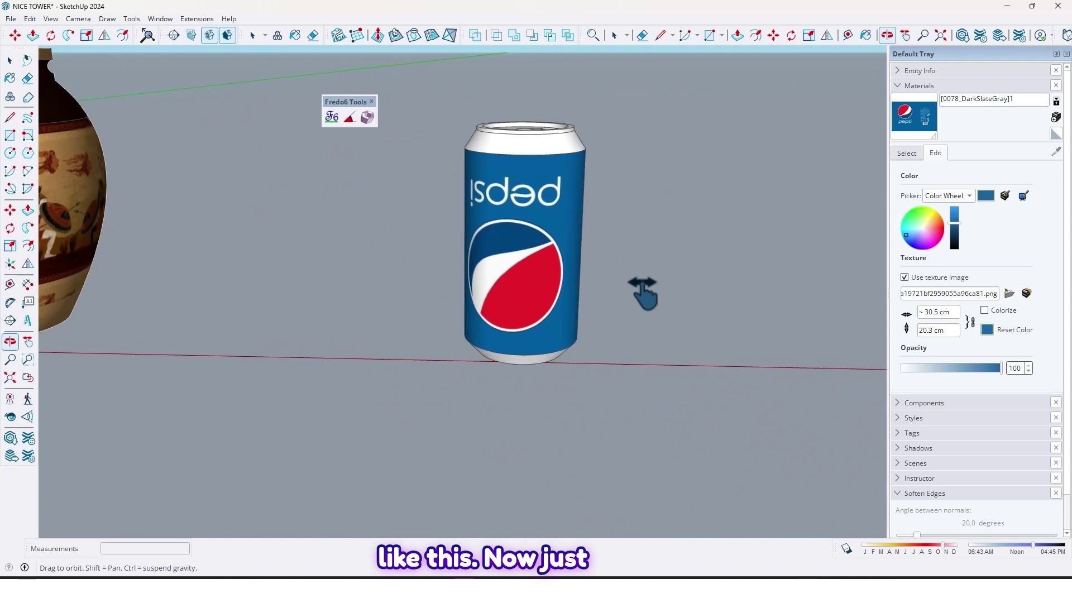
double_click(525, 260)
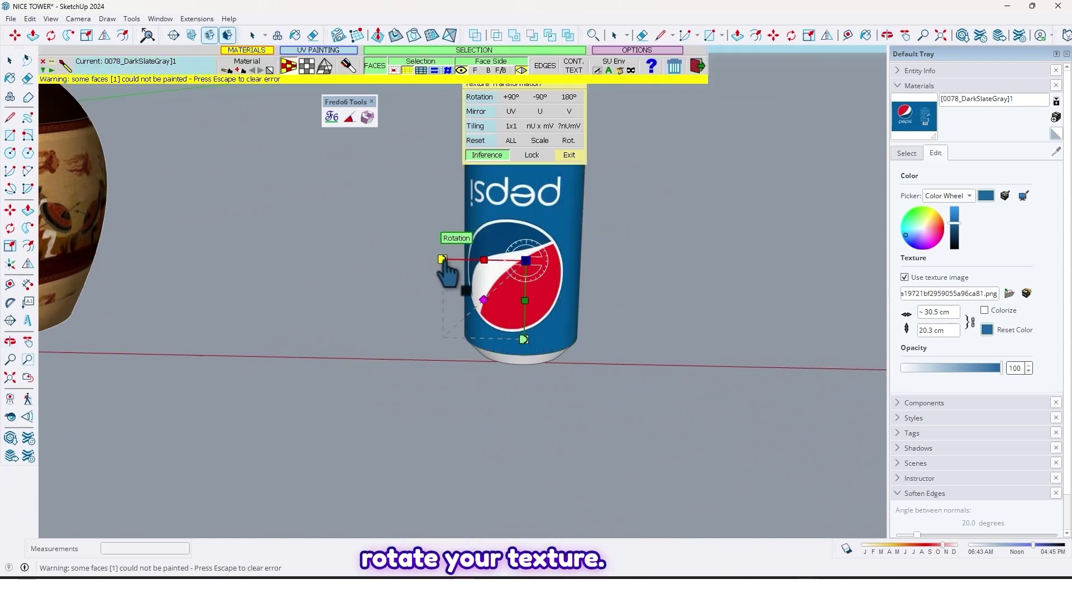
drag(443, 263, 650, 269)
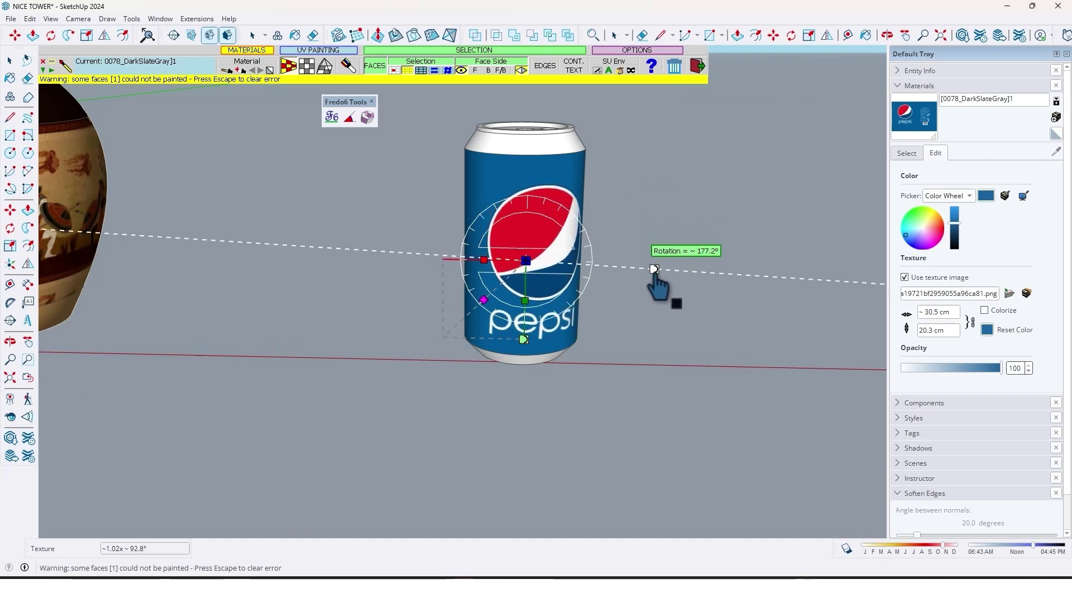
middle_drag(654, 269, 552, 306)
key(space)
Paint the can's upper and lower tapered bands with the 0075_ForestGreen color
scroll(536, 184, up, 2)
middle_drag(536, 156, 534, 226)
scroll(518, 195, up, 2)
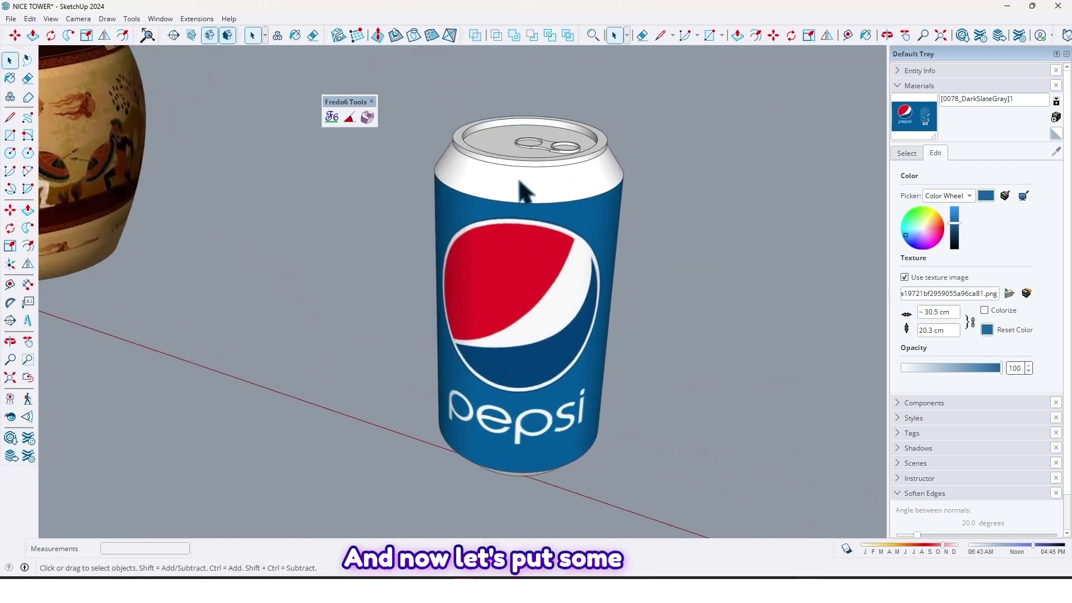
key(b)
click(527, 182)
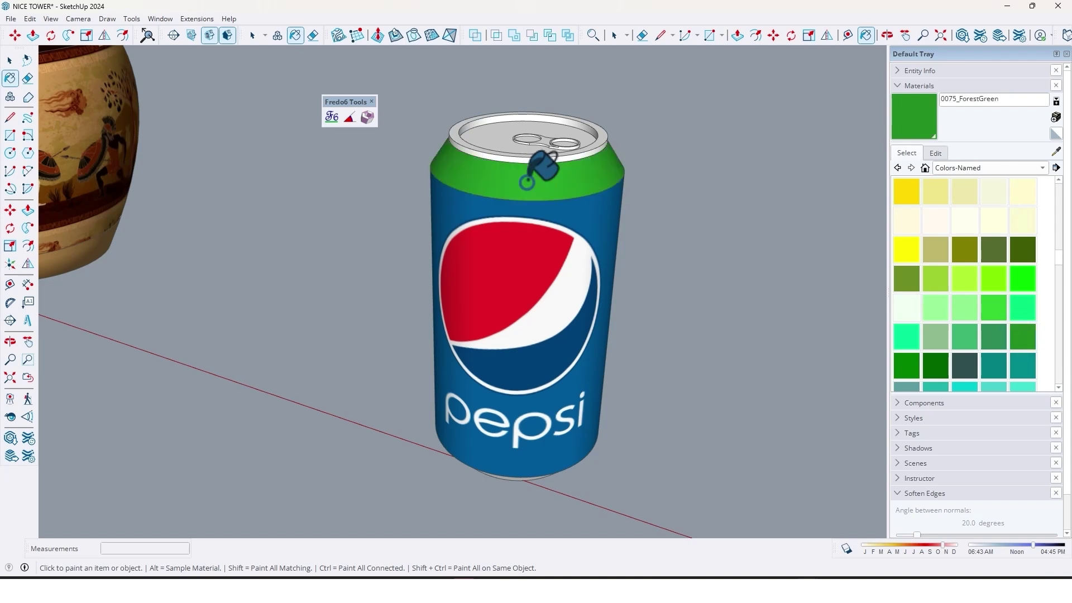
scroll(530, 174, down, 2)
middle_drag(537, 278, 550, 95)
scroll(532, 301, up, 1)
scroll(531, 385, up, 1)
click(527, 335)
scroll(519, 342, down, 2)
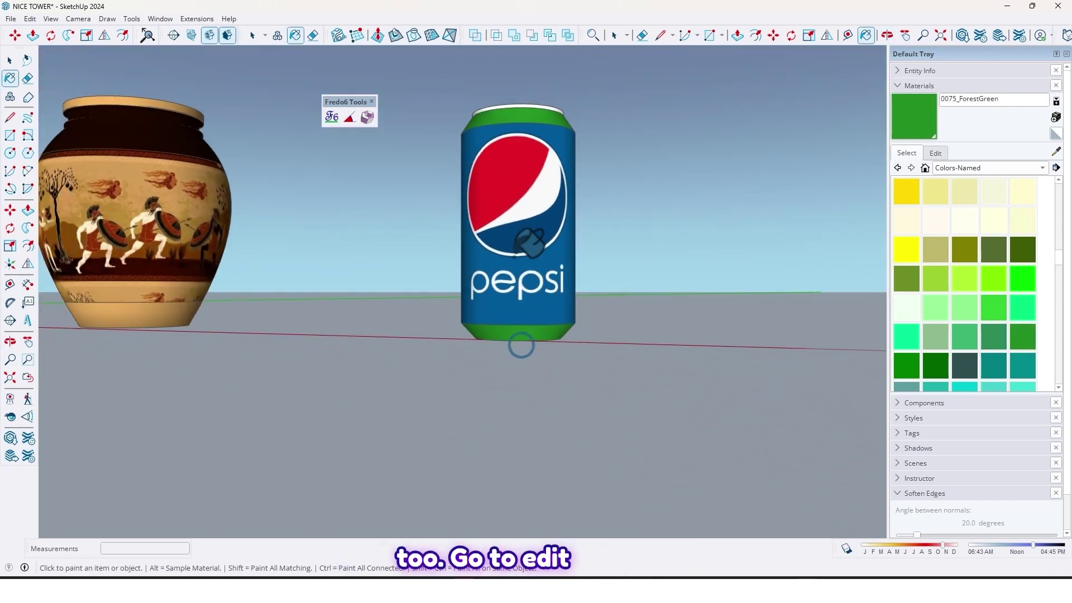
Edit the 0075_ForestGreen material's color to match the blue of the Pepsi label, sampled from the screen
middle_drag(502, 455, 530, 240)
scroll(530, 240, up, 2)
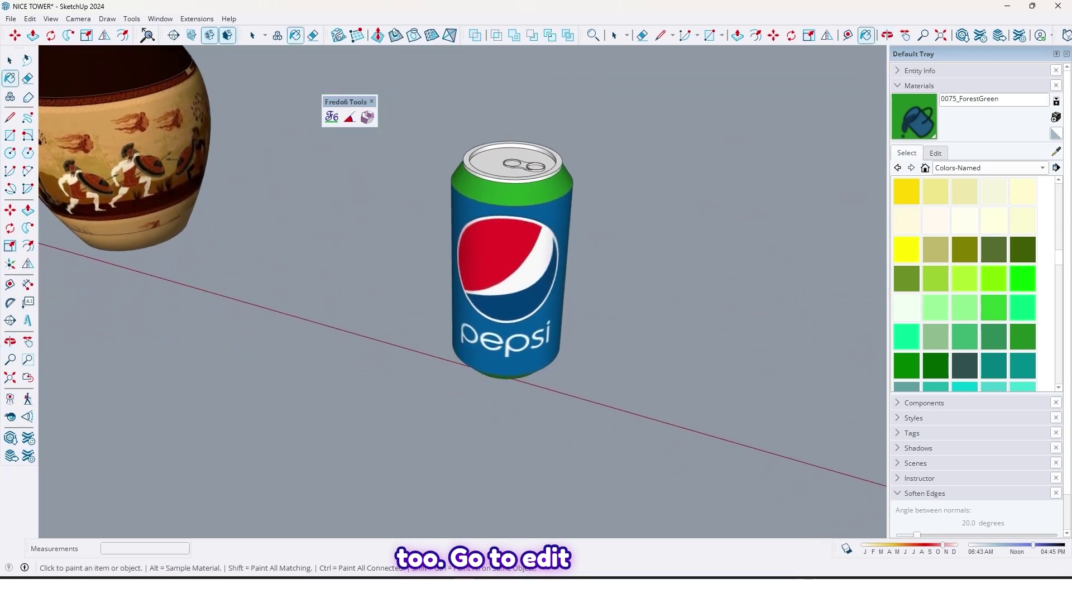
click(936, 154)
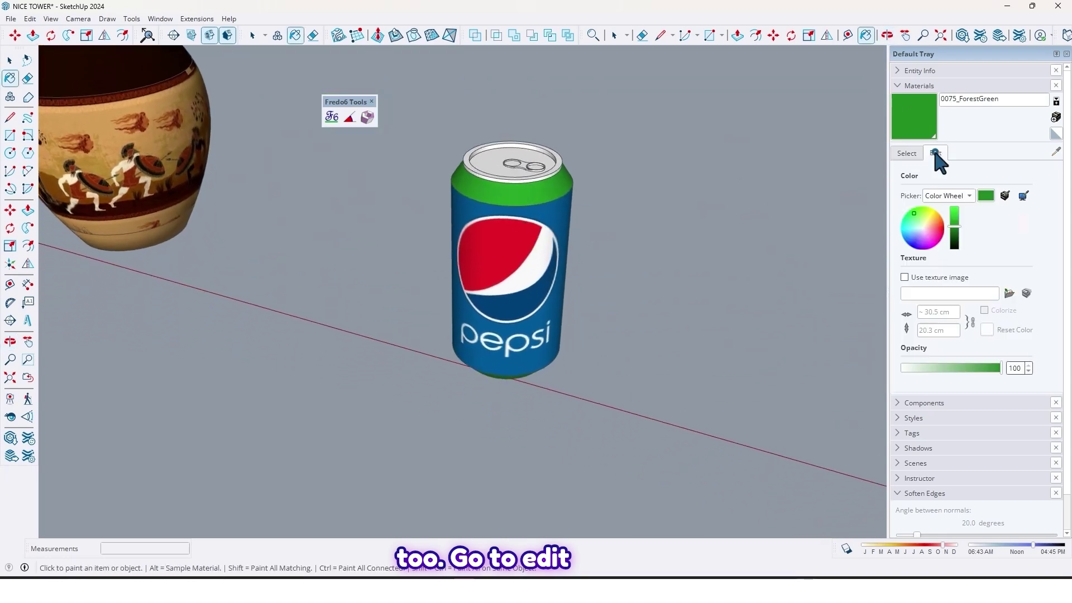
click(1024, 196)
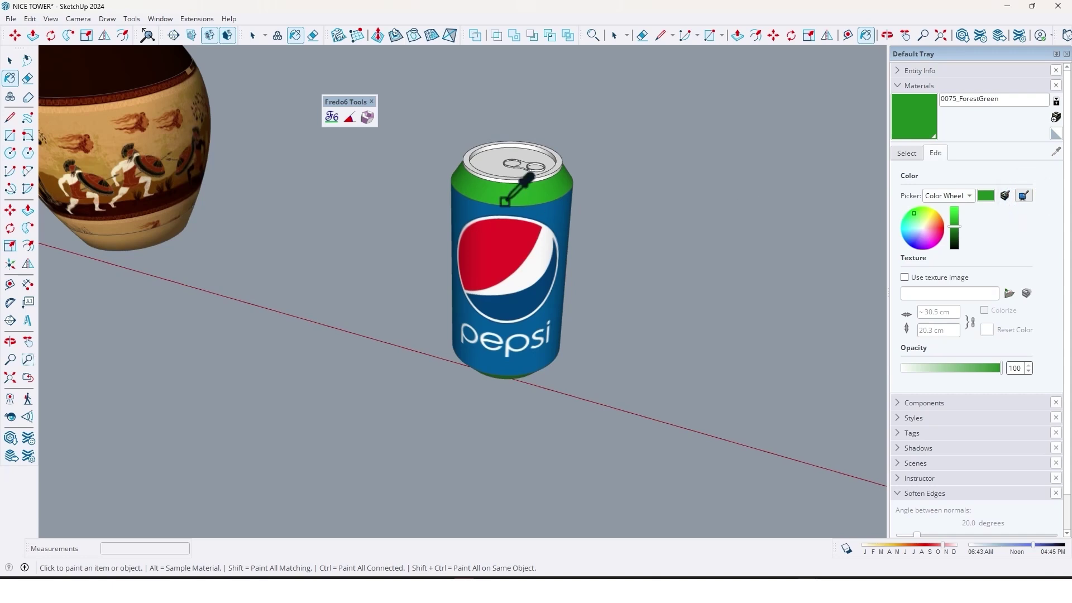
scroll(505, 201, up, 2)
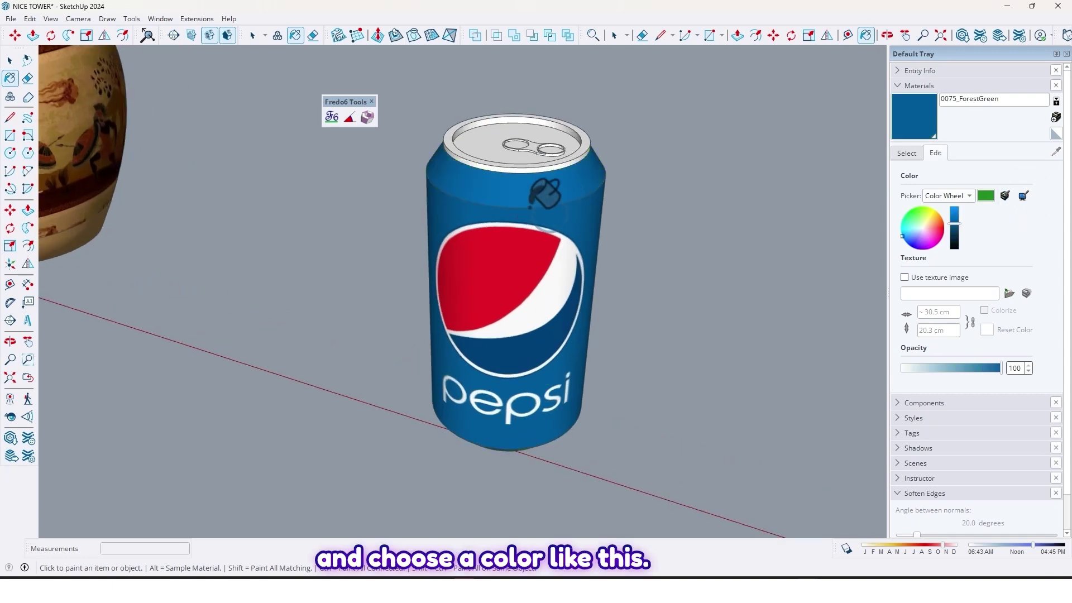
Examine the finished textures on the Pepsi can, the two vases and the tiled panel from several views
scroll(529, 207, down, 2)
middle_drag(530, 208, 629, 273)
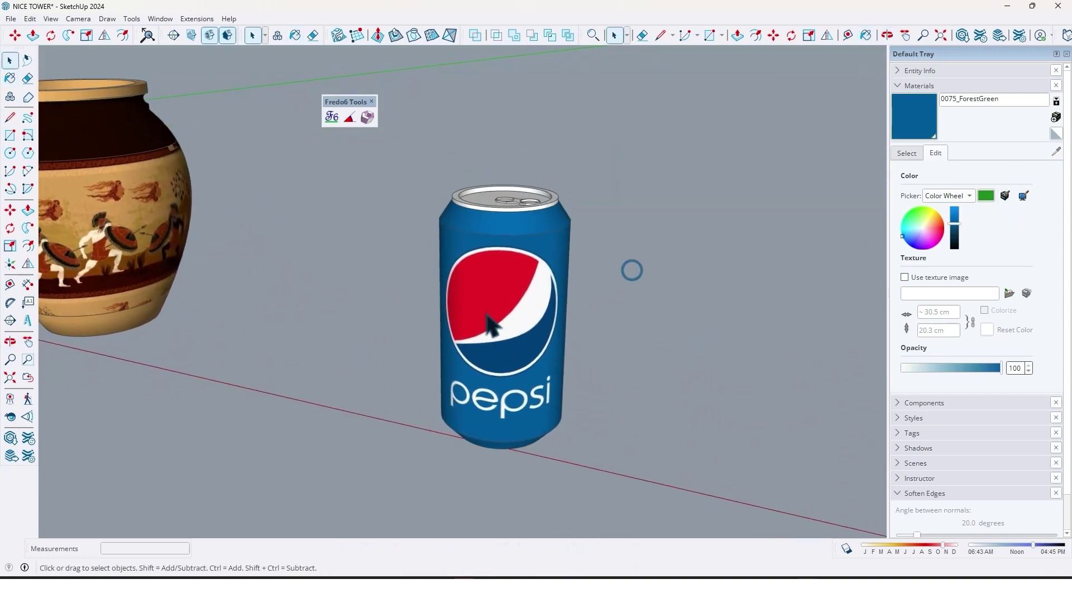
middle_drag(489, 325, 354, 282)
scroll(322, 305, down, 1)
scroll(353, 282, up, 2)
scroll(357, 282, down, 3)
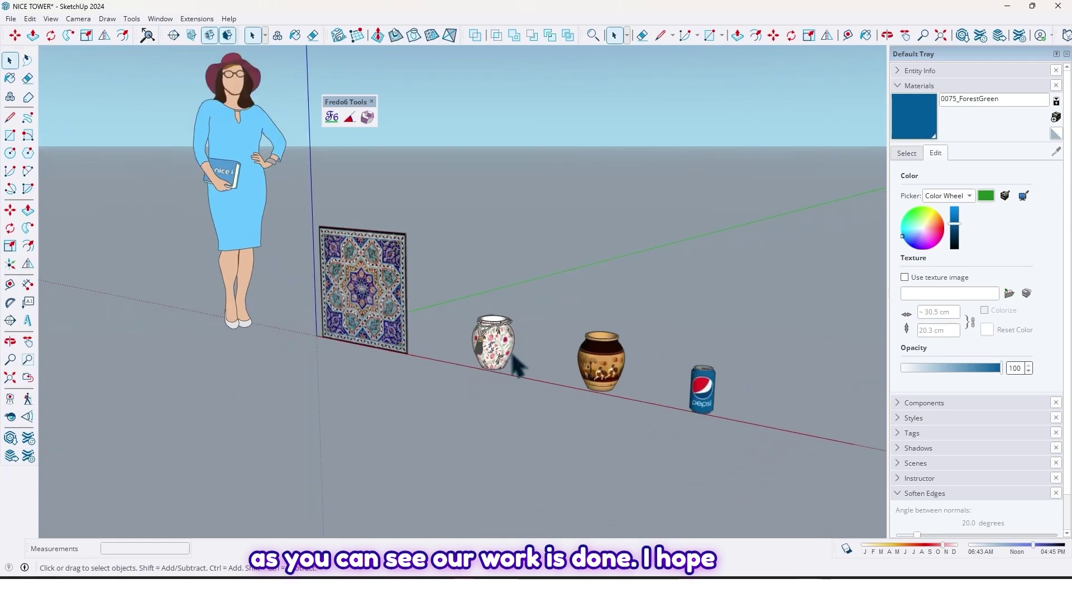
shift+middle_drag(600, 364, 670, 285)
scroll(492, 338, up, 5)
scroll(643, 316, down, 3)
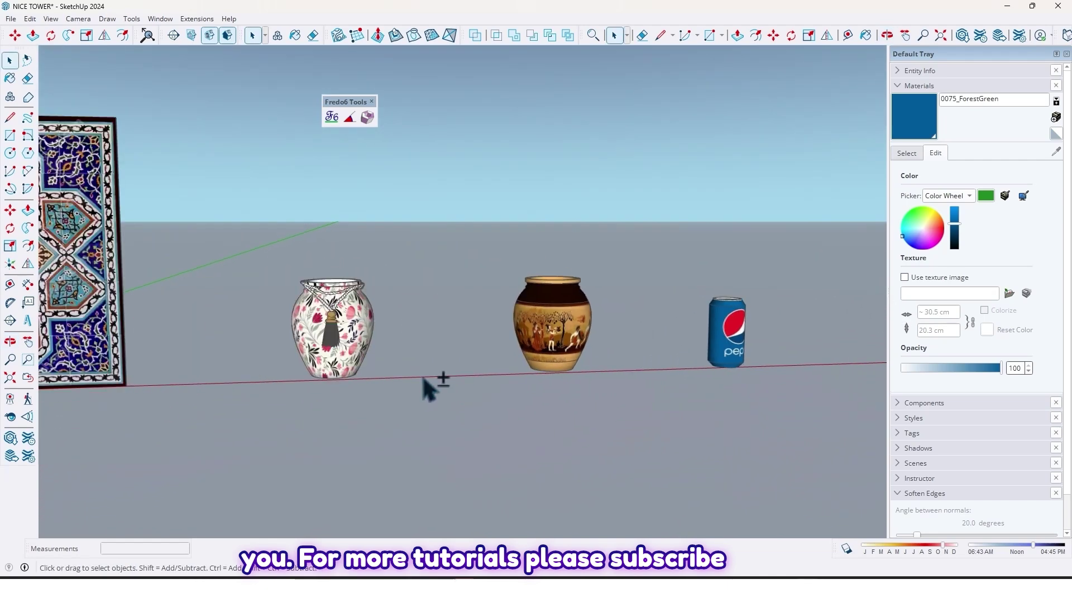
shift+middle_drag(423, 377, 550, 383)
scroll(628, 368, up, 2)
middle_drag(642, 375, 525, 352)
scroll(514, 351, down, 2)
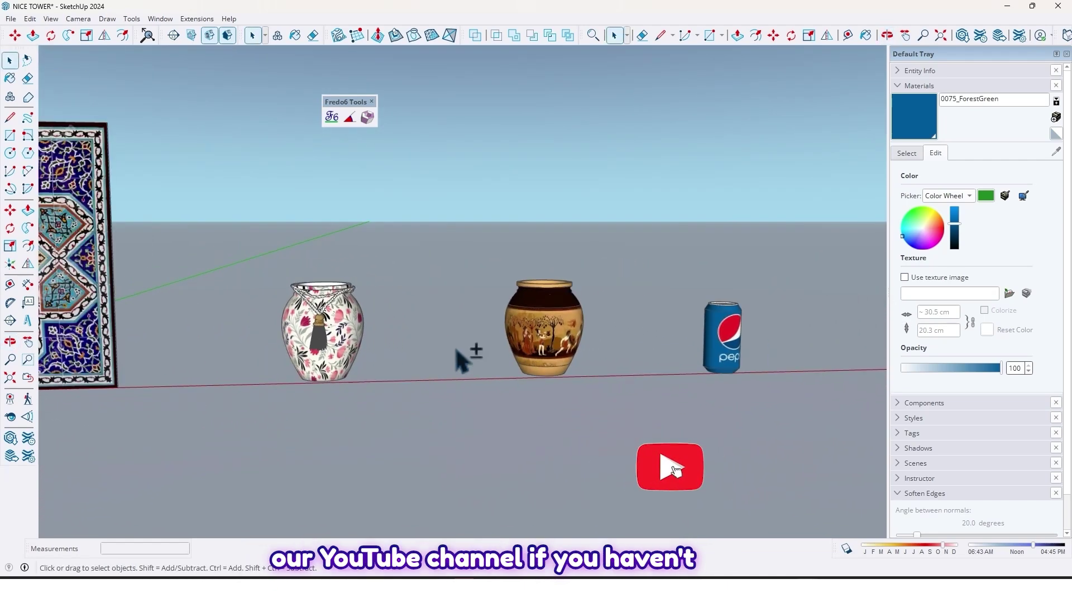
shift+middle_drag(455, 350, 491, 359)
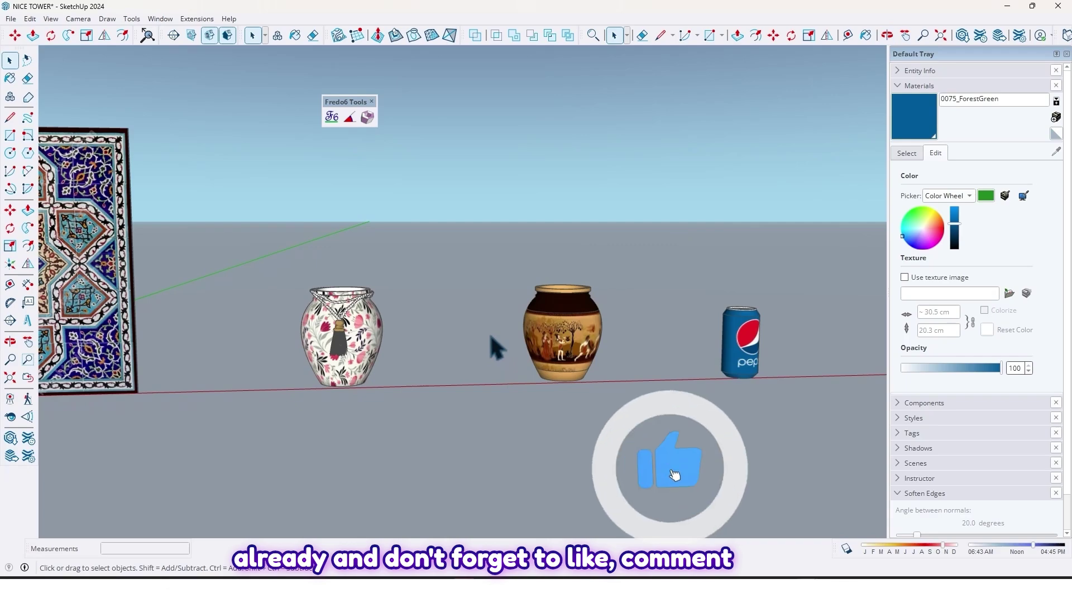
scroll(351, 300, up, 3)
scroll(298, 342, down, 1)
shift+middle_drag(298, 342, 413, 334)
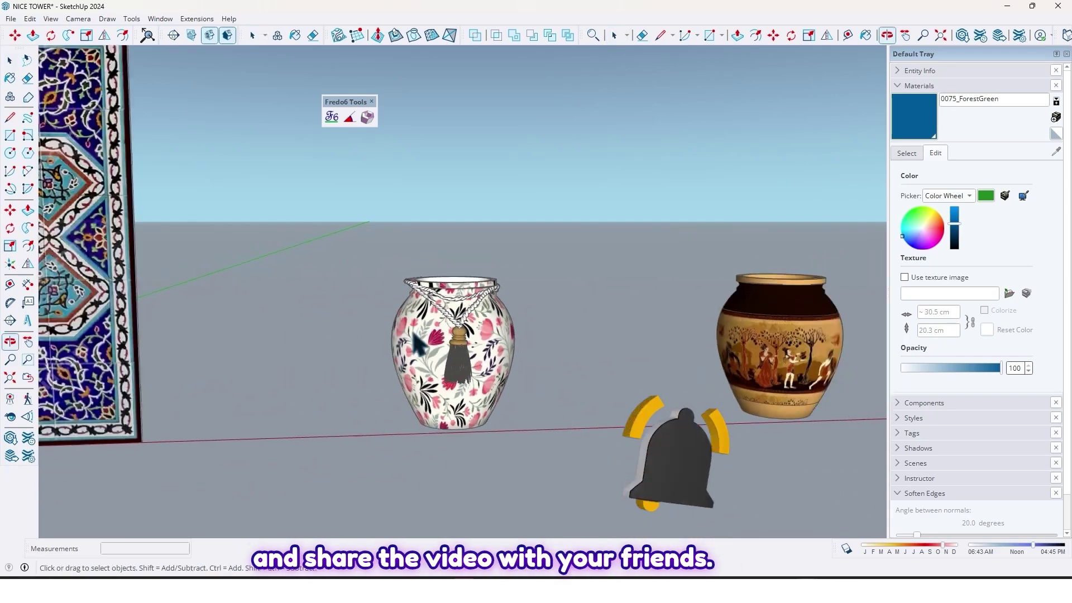
scroll(414, 334, down, 3)
shift+middle_drag(337, 349, 475, 374)
scroll(475, 374, down, 1)
scroll(332, 296, up, 4)
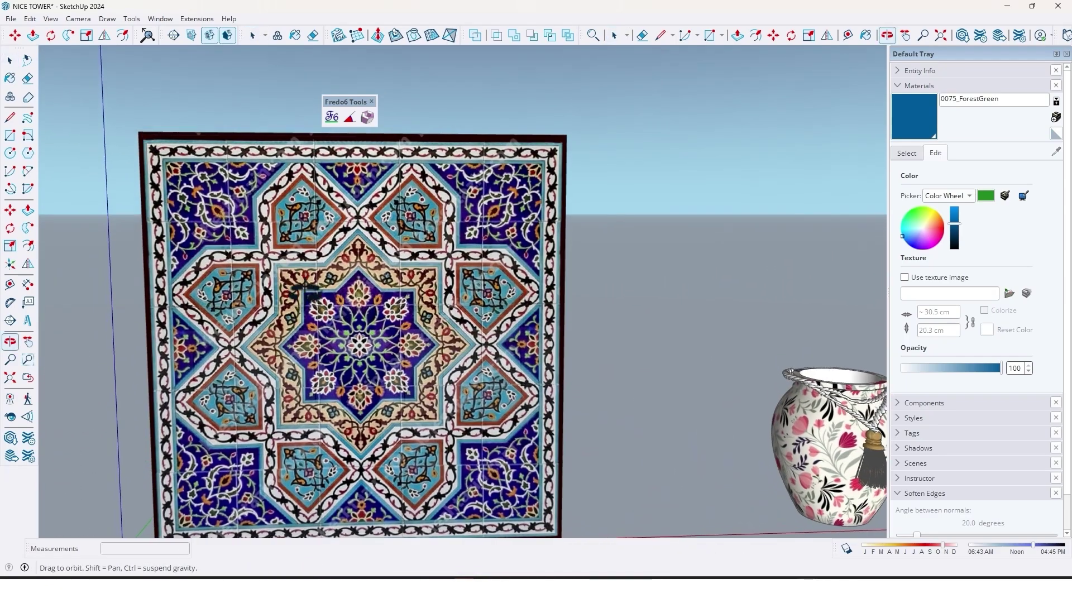